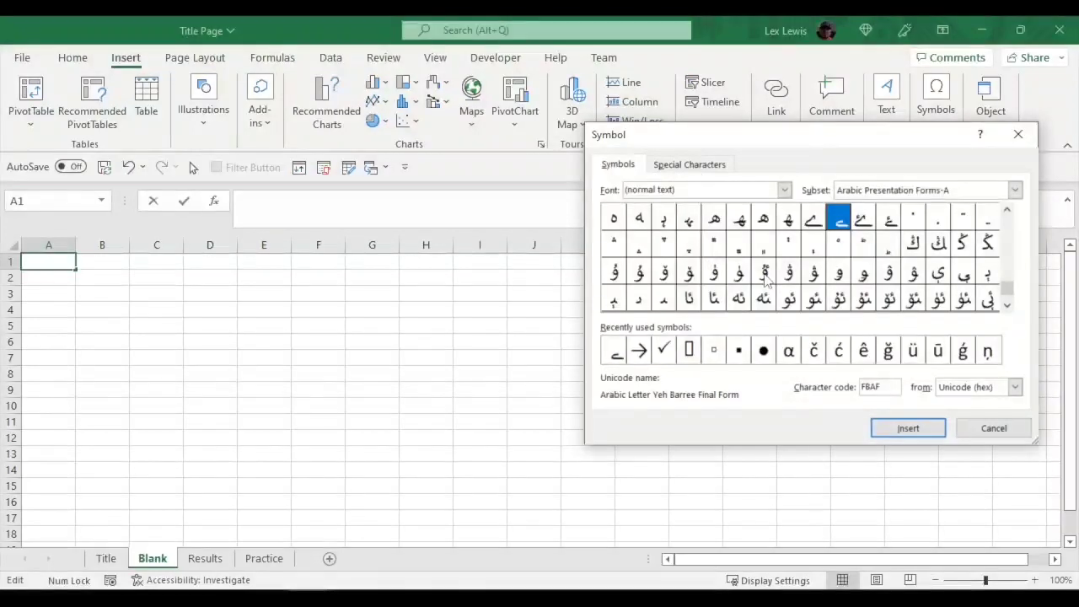
Step: Examine the available symbols, including Basic Latin characters, the subset choices and special characters such as Copyright
{"action": "left_click_drag", "start_coordinate": [1006, 297], "coordinate": [1006, 217]}
{"action": "left_click", "coordinate": [664, 271]}
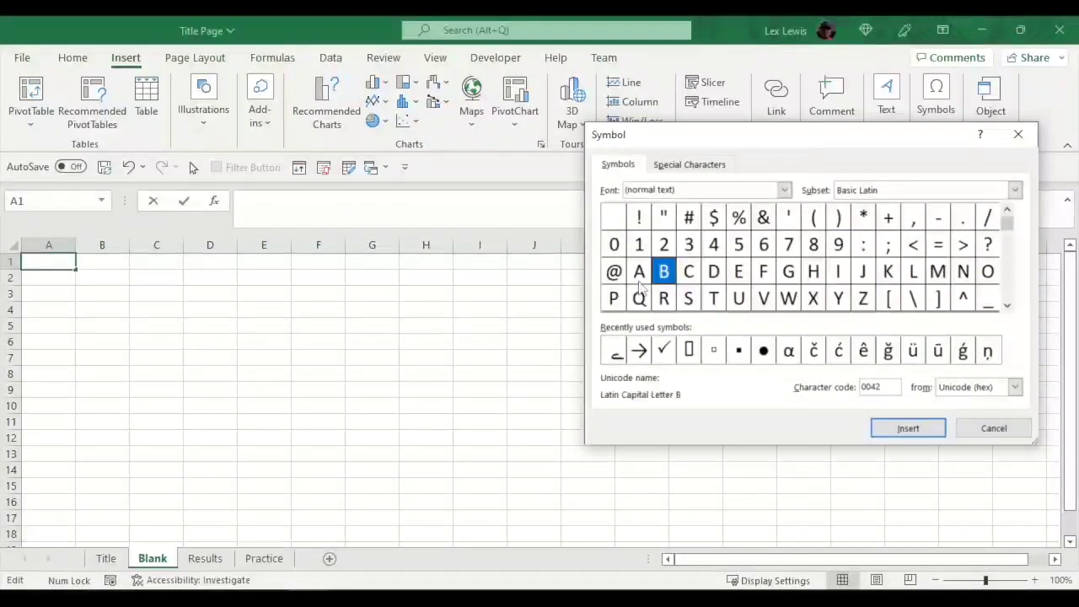
{"action": "left_click", "coordinate": [639, 275]}
{"action": "left_click", "coordinate": [764, 249]}
{"action": "left_click", "coordinate": [1016, 190]}
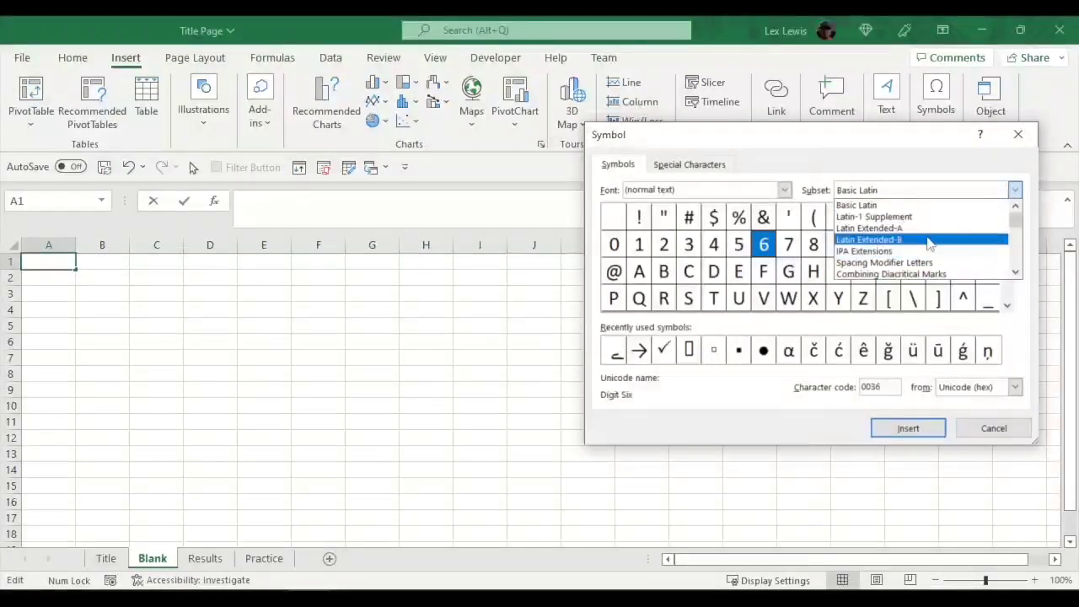
{"action": "left_click", "coordinate": [713, 271]}
{"action": "left_click", "coordinate": [717, 167]}
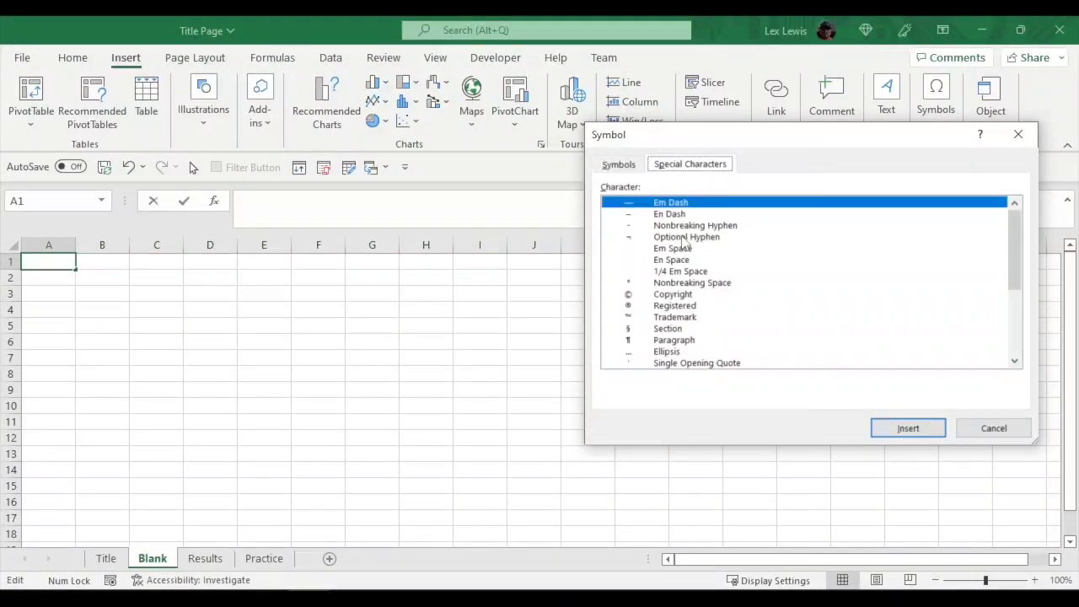
{"action": "left_click", "coordinate": [674, 294]}
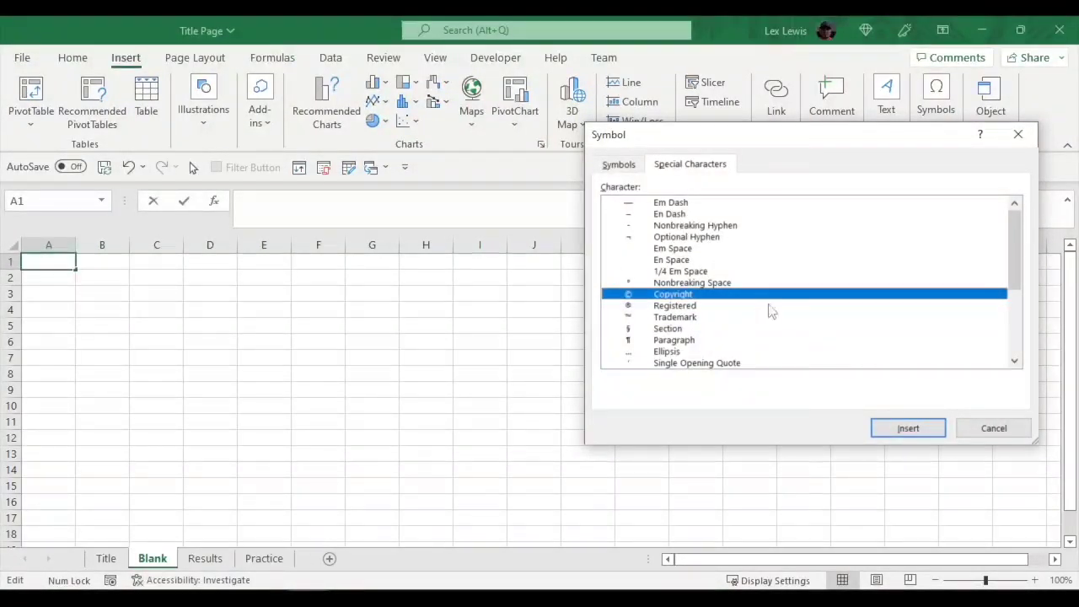
{"action": "left_click", "coordinate": [633, 166]}
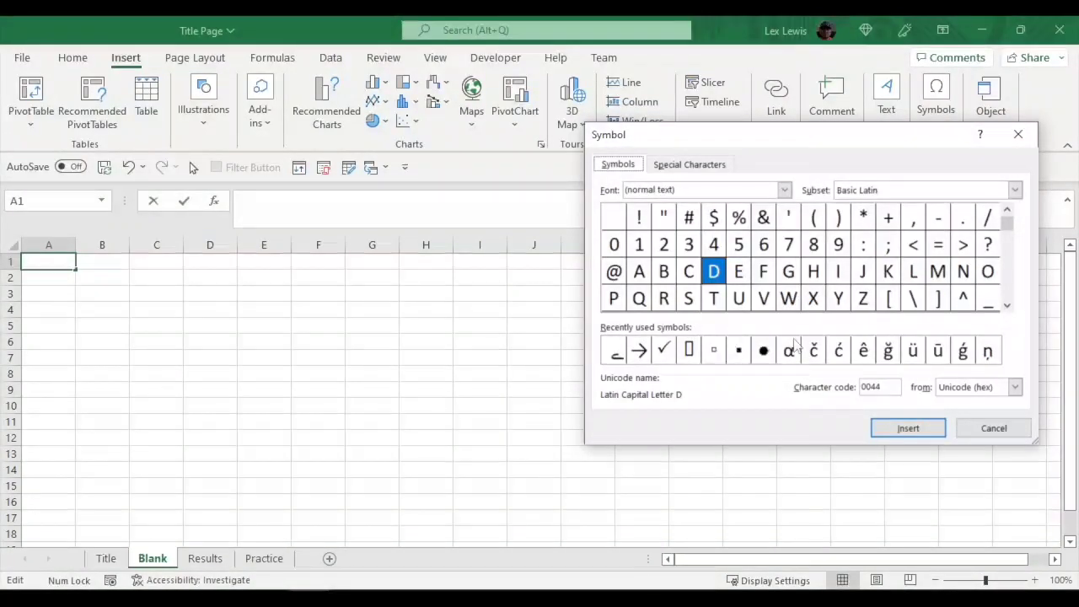
Step: Insert the recently used Rightwards Arrow symbol into cell A1
{"action": "left_click", "coordinate": [639, 351]}
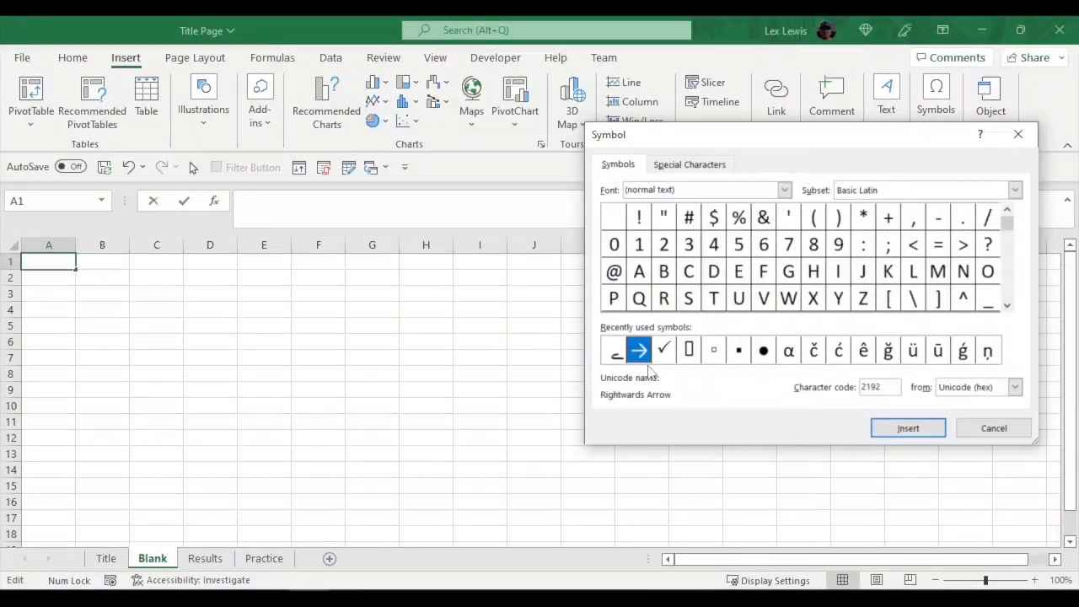
{"action": "left_click", "coordinate": [639, 270]}
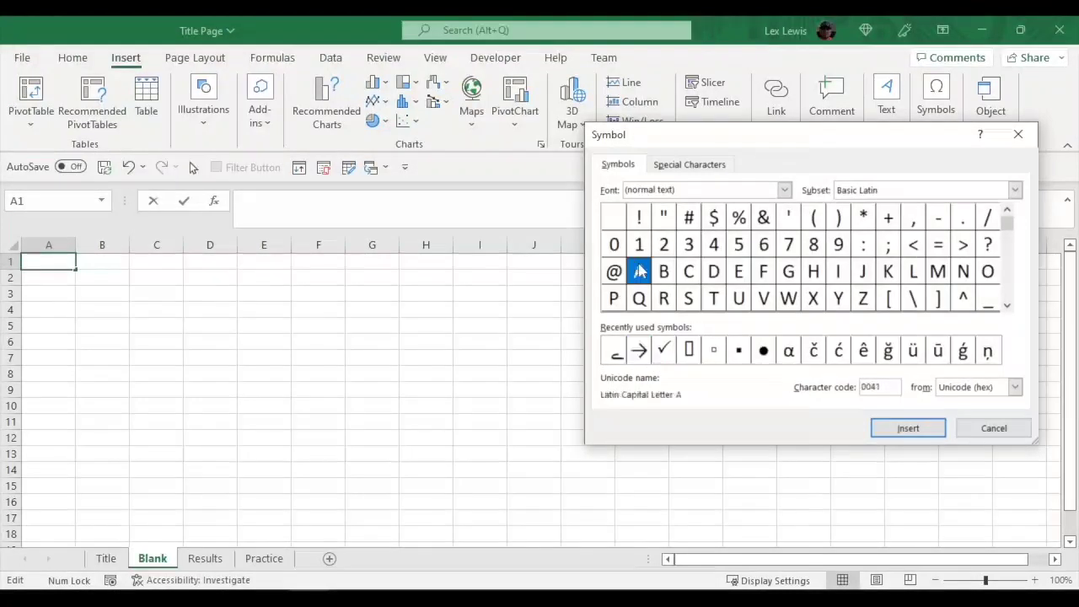
{"action": "left_click", "coordinate": [763, 217]}
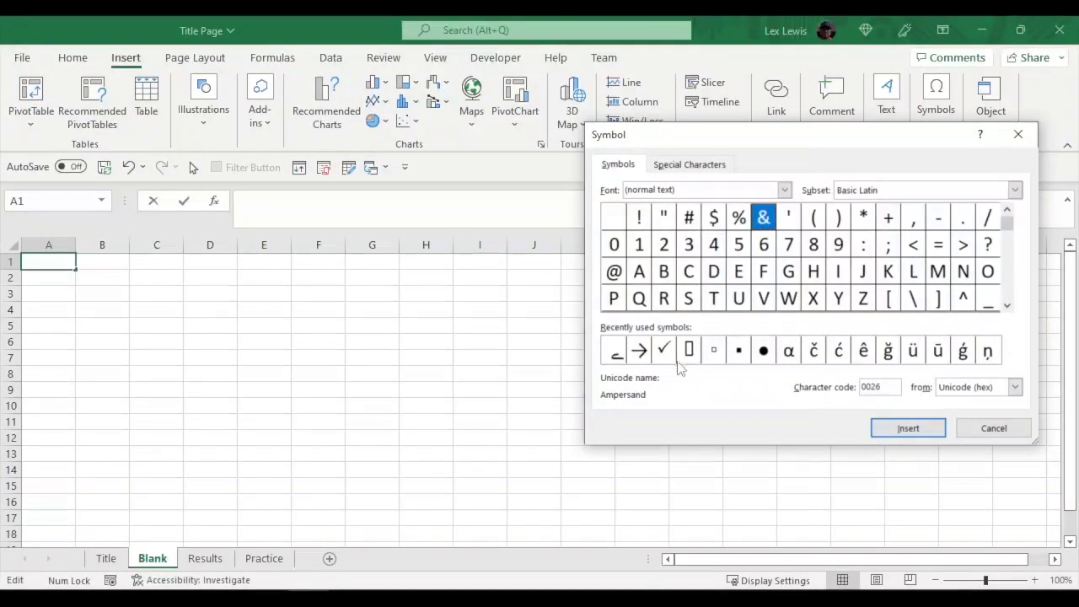
{"action": "left_click", "coordinate": [646, 351]}
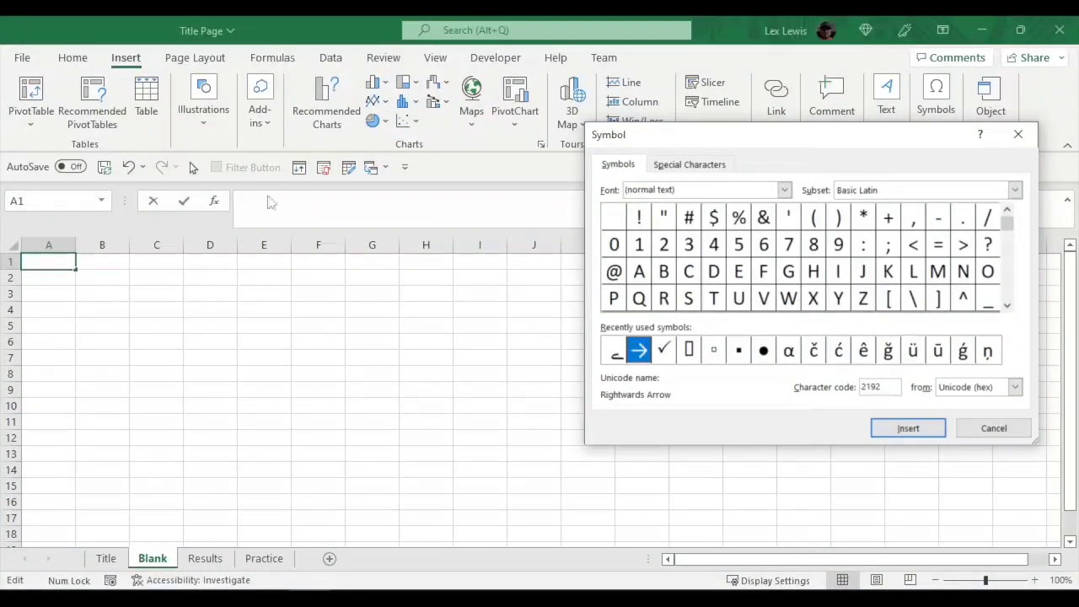
{"action": "left_click", "coordinate": [904, 430]}
Step: Show the Arrows subset of symbols and look up character code 2192
{"action": "left_click", "coordinate": [1016, 191]}
{"action": "left_click_drag", "start_coordinate": [1017, 216], "coordinate": [1019, 239]}
{"action": "scroll", "coordinate": [883, 245], "scroll_direction": "down", "scroll_amount": 4}
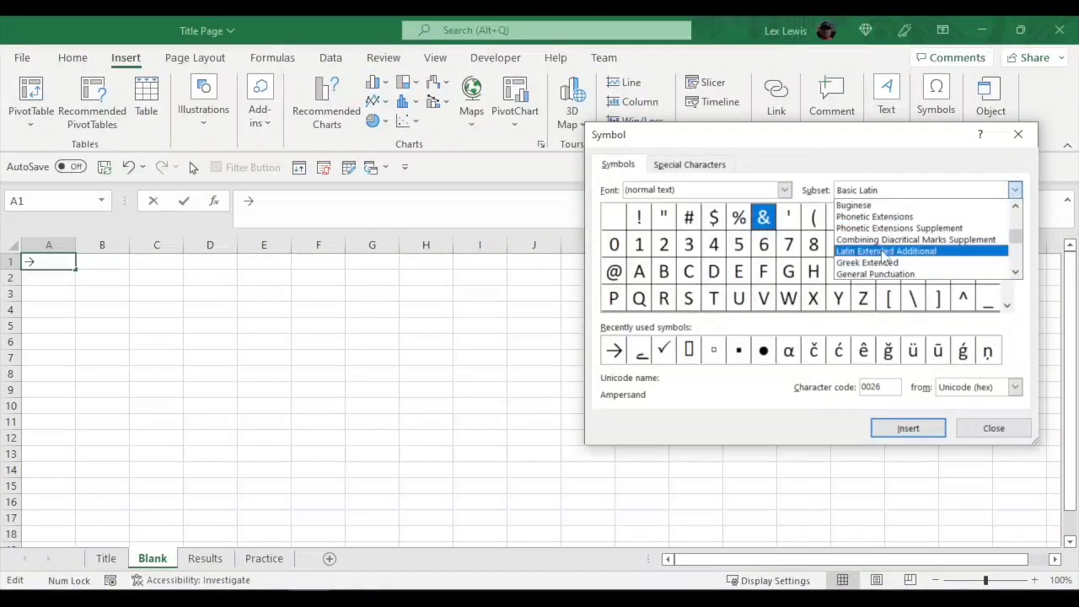
{"action": "scroll", "coordinate": [884, 251], "scroll_direction": "down", "scroll_amount": 1}
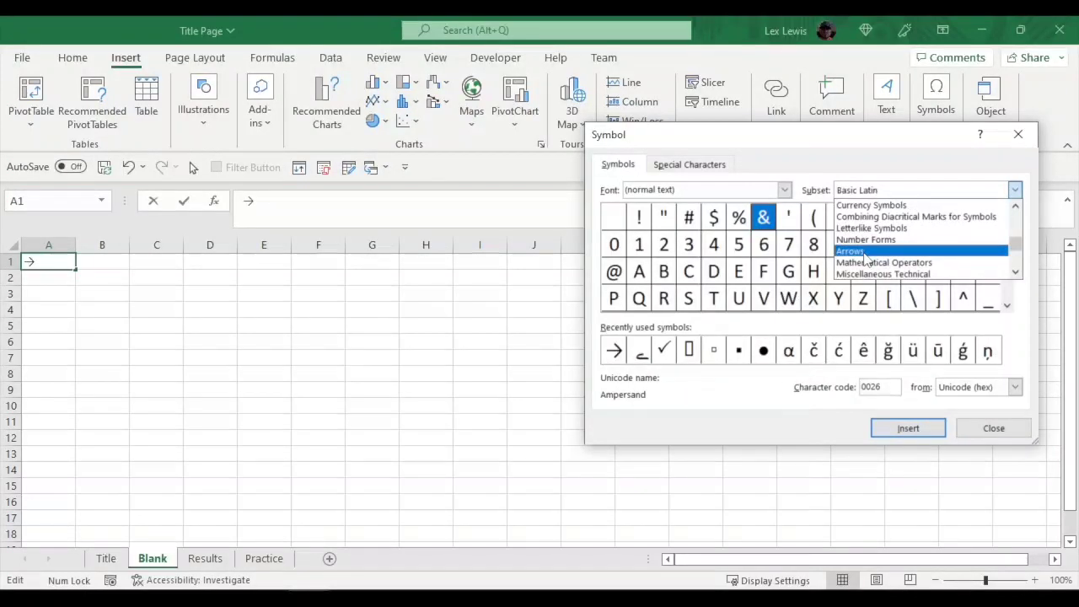
{"action": "left_click", "coordinate": [882, 253]}
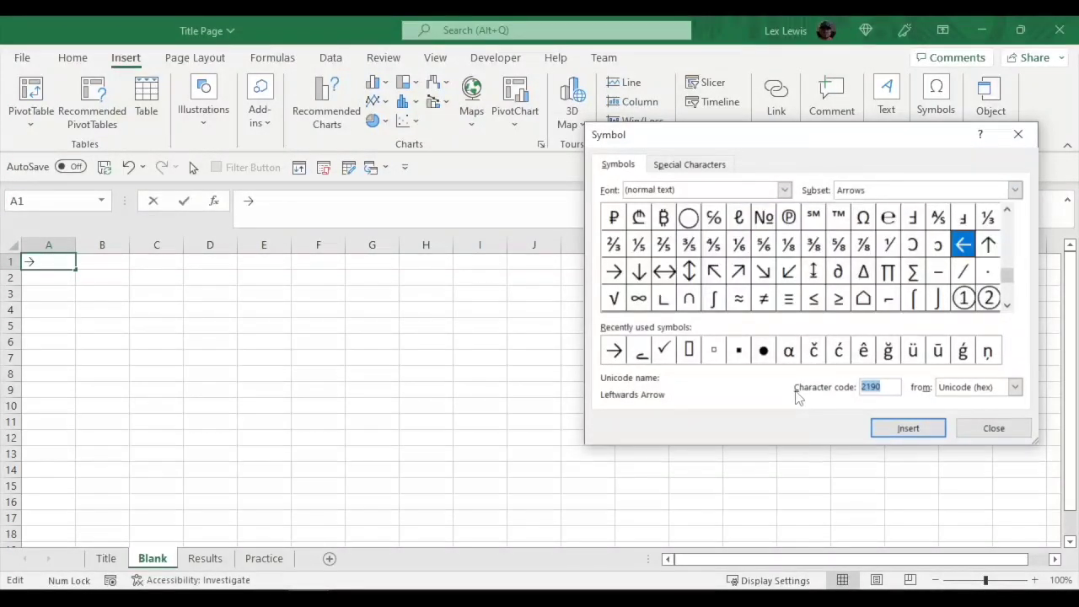
{"action": "type", "text": "2192"}
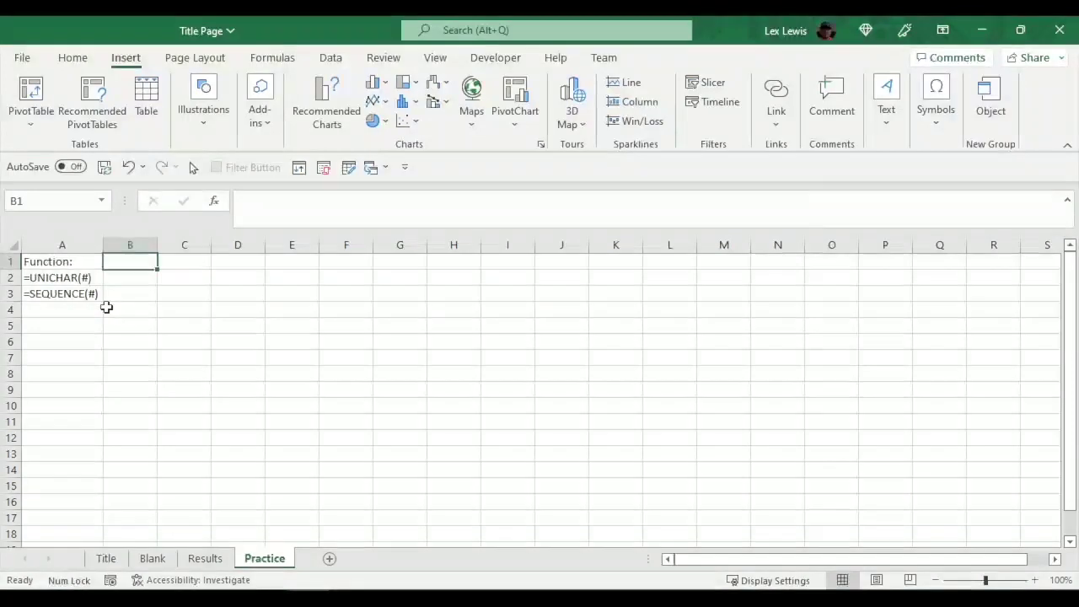
{"action": "left_click", "coordinate": [60, 278]}
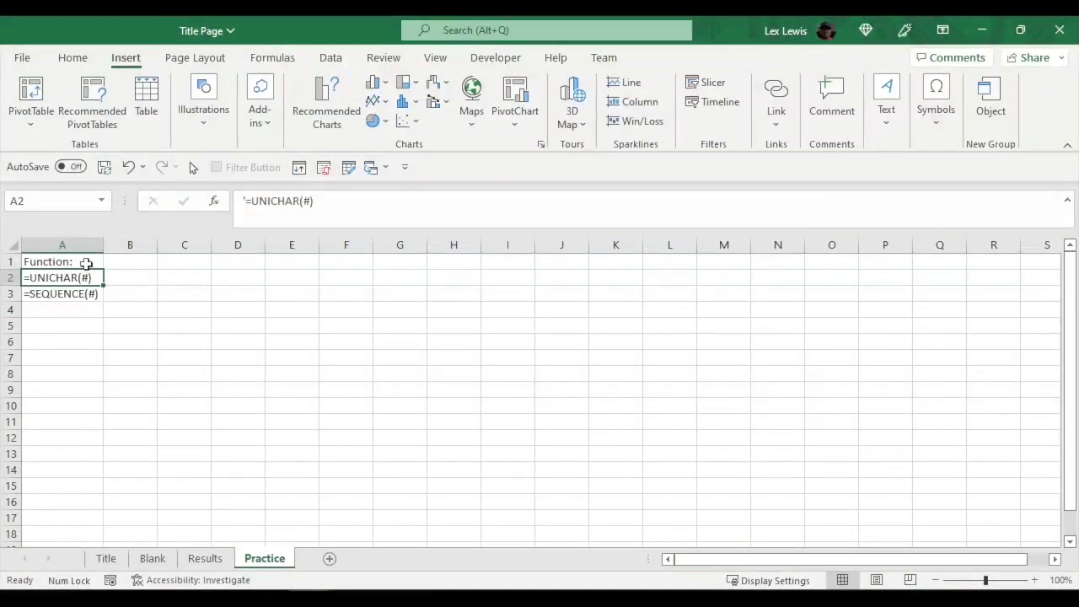
{"action": "left_click", "coordinate": [54, 294]}
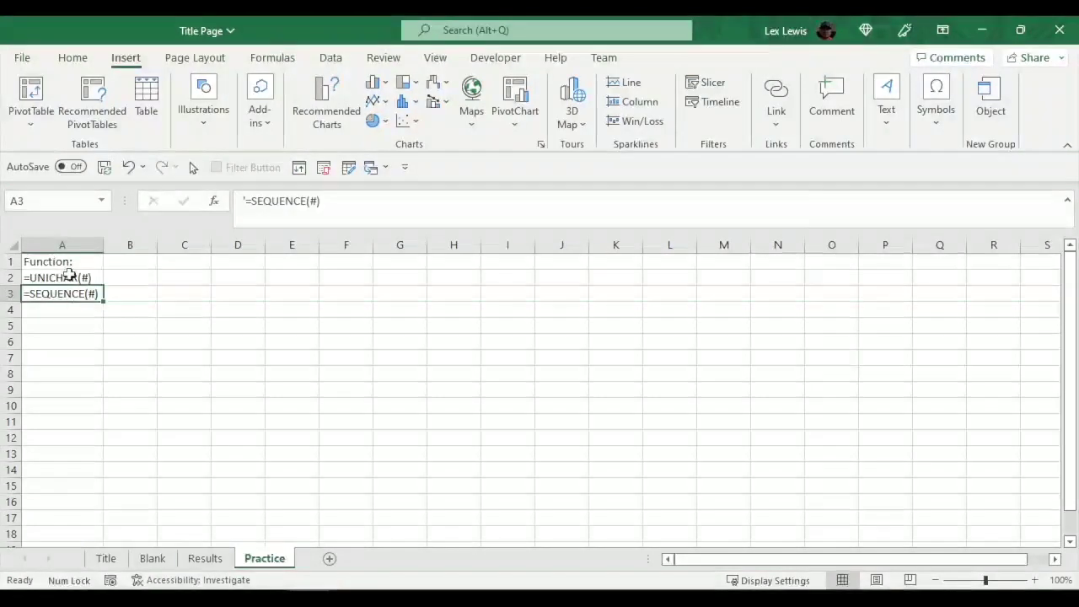
{"action": "left_click", "coordinate": [69, 277]}
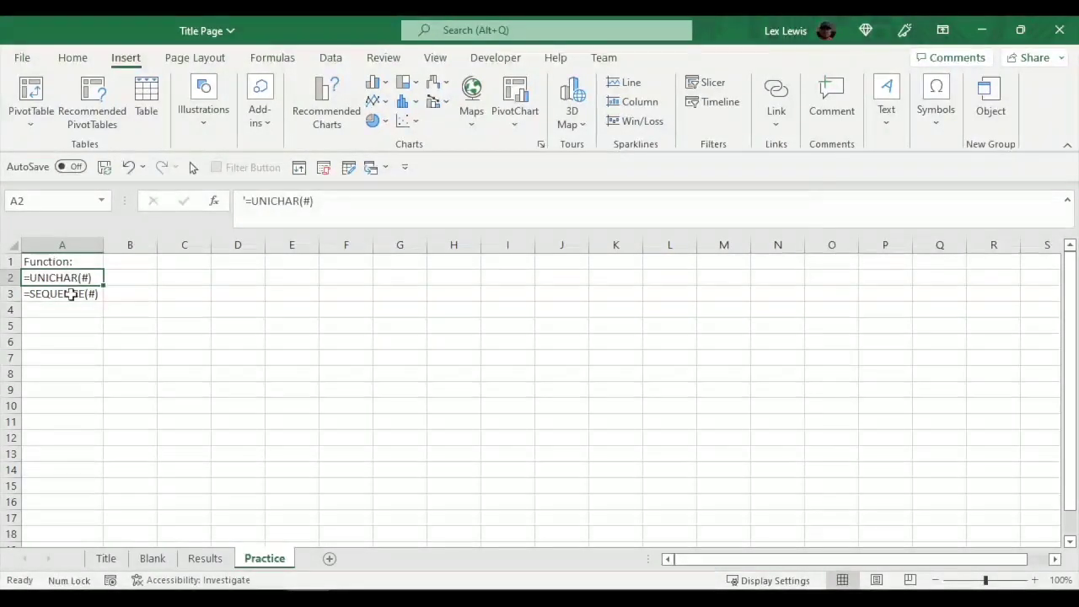
{"action": "left_click", "coordinate": [77, 293]}
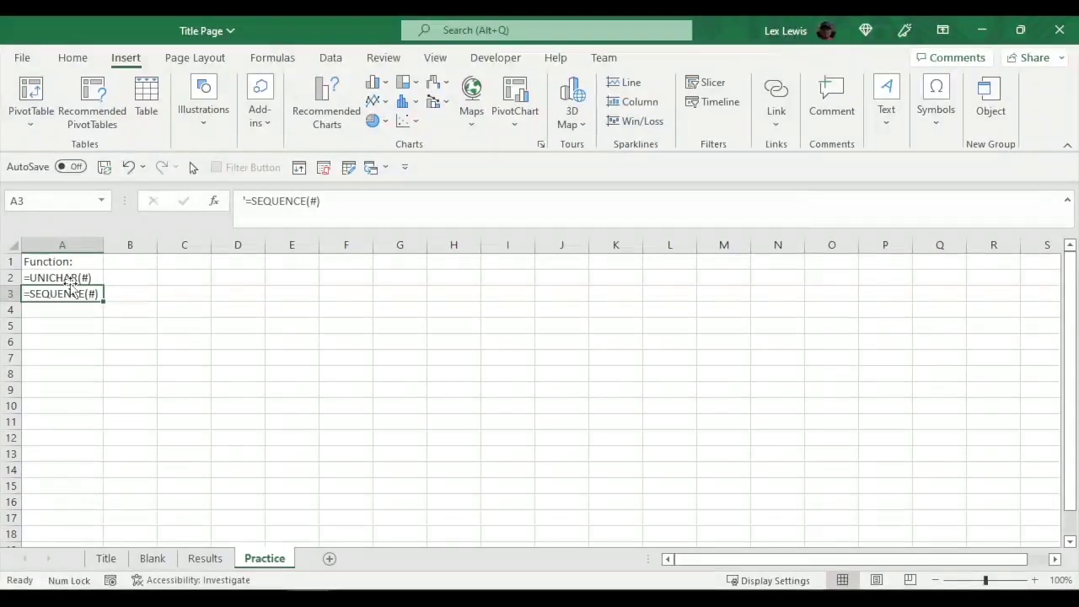
{"action": "left_click", "coordinate": [73, 278]}
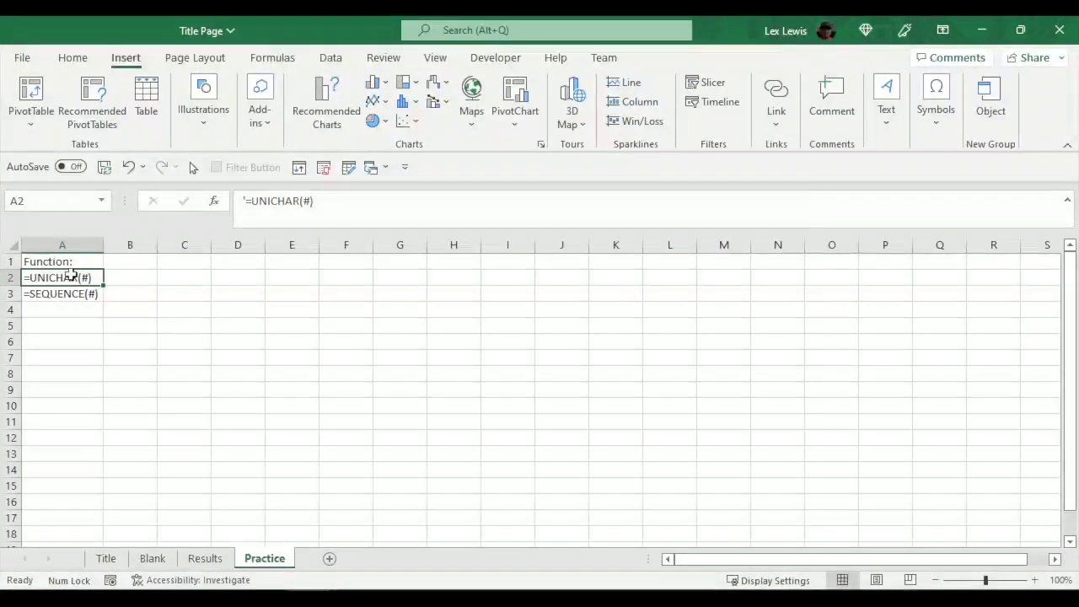
Step: Enter the formula =UNICHAR(10000) in cell E1 of the Practice sheet
{"action": "left_click", "coordinate": [285, 262]}
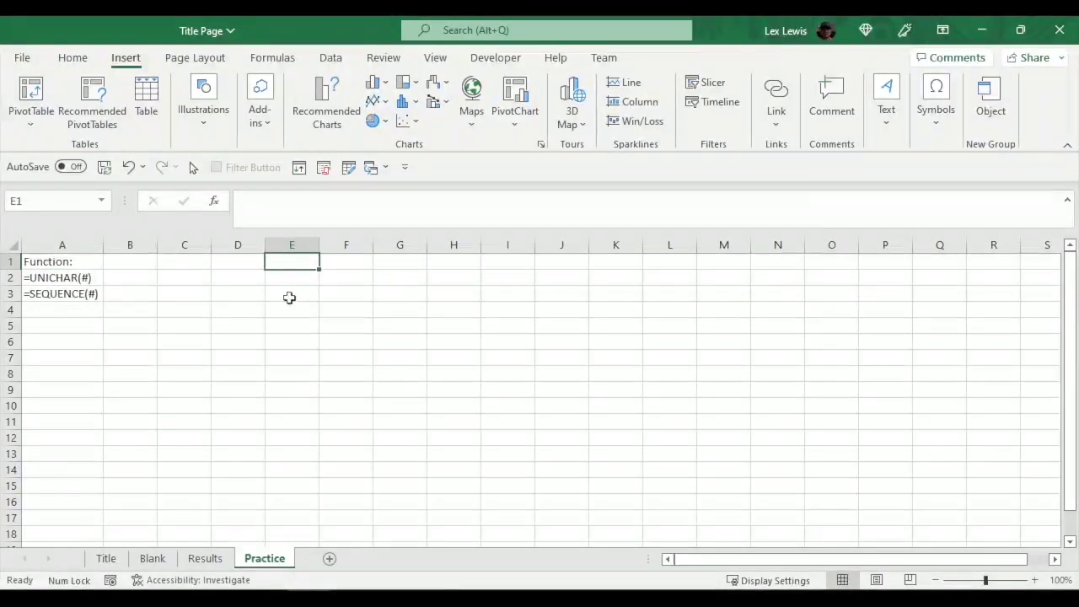
{"action": "type", "text": "="}
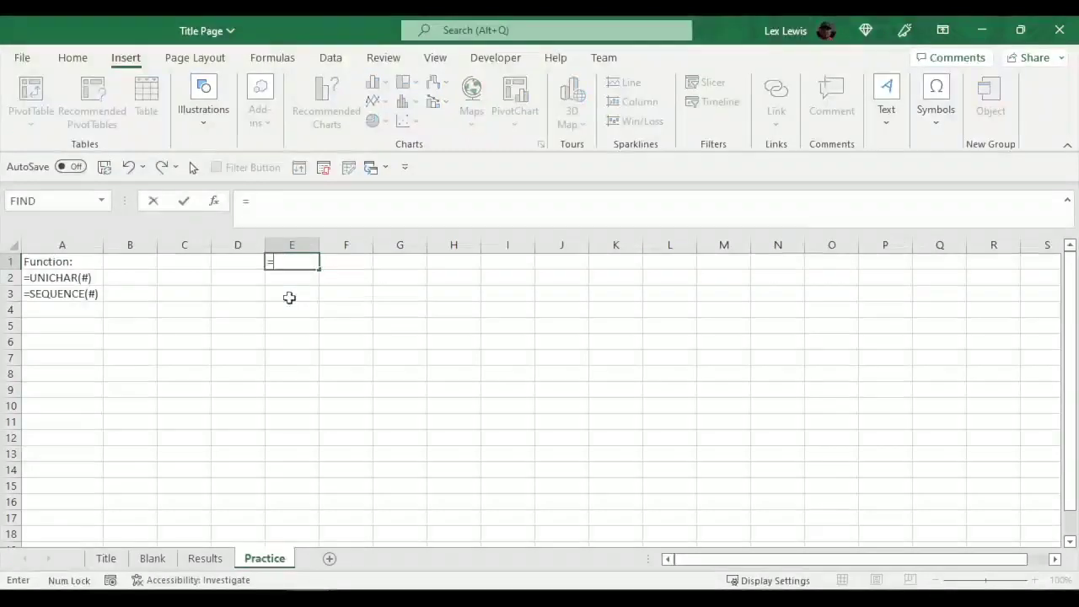
{"action": "type", "text": "uni"}
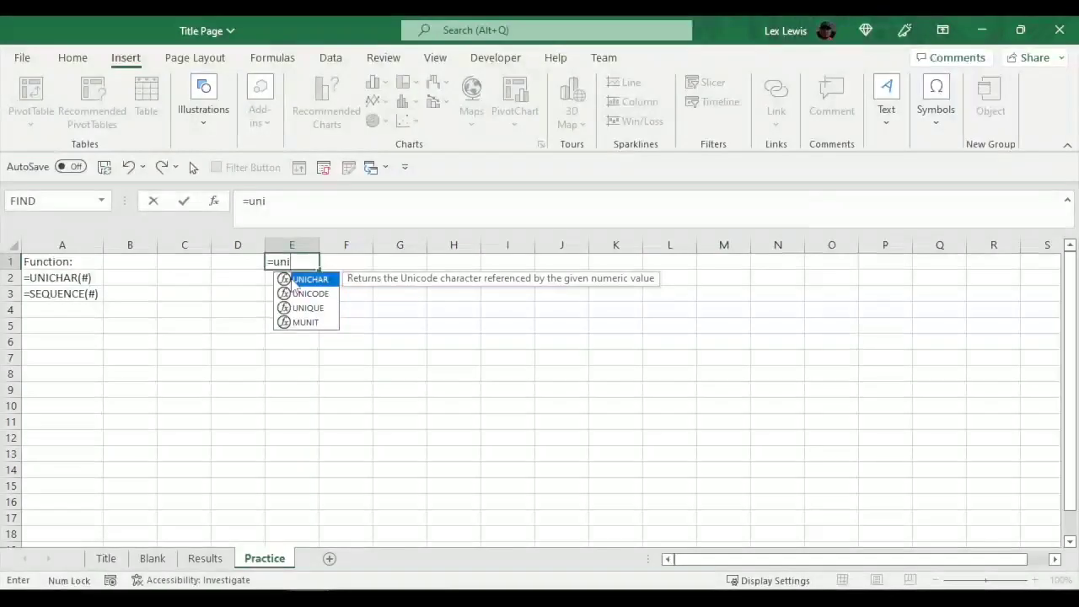
{"action": "double_click", "coordinate": [297, 280]}
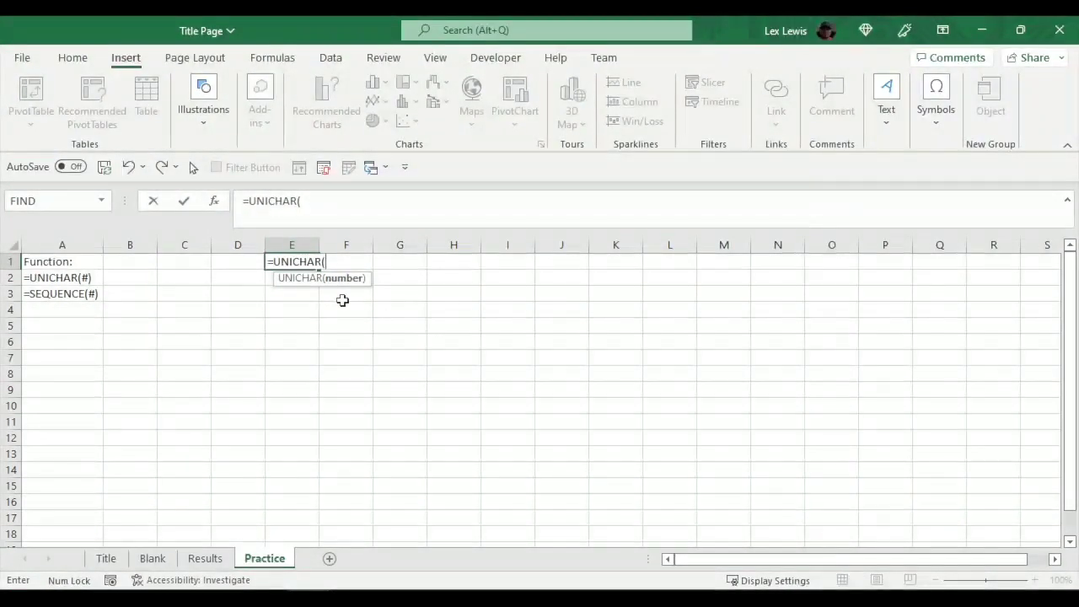
{"action": "type", "text": "10"}
{"action": "type", "text": "000"}
{"action": "key", "text": "Return"}
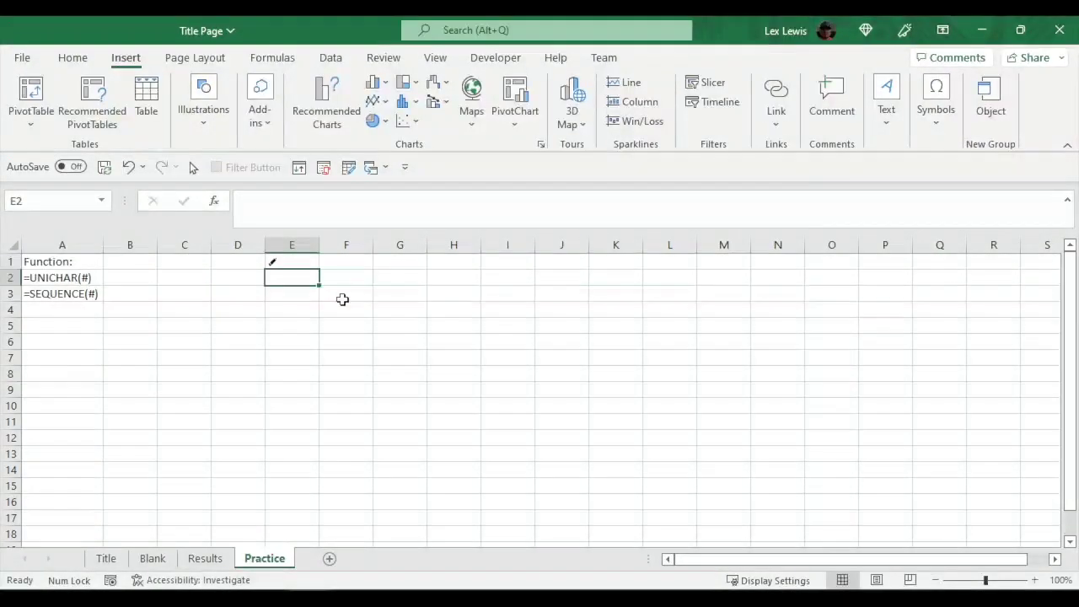
Step: Change the UNICHAR number in cell E1 to 10003
{"action": "left_click", "coordinate": [287, 265]}
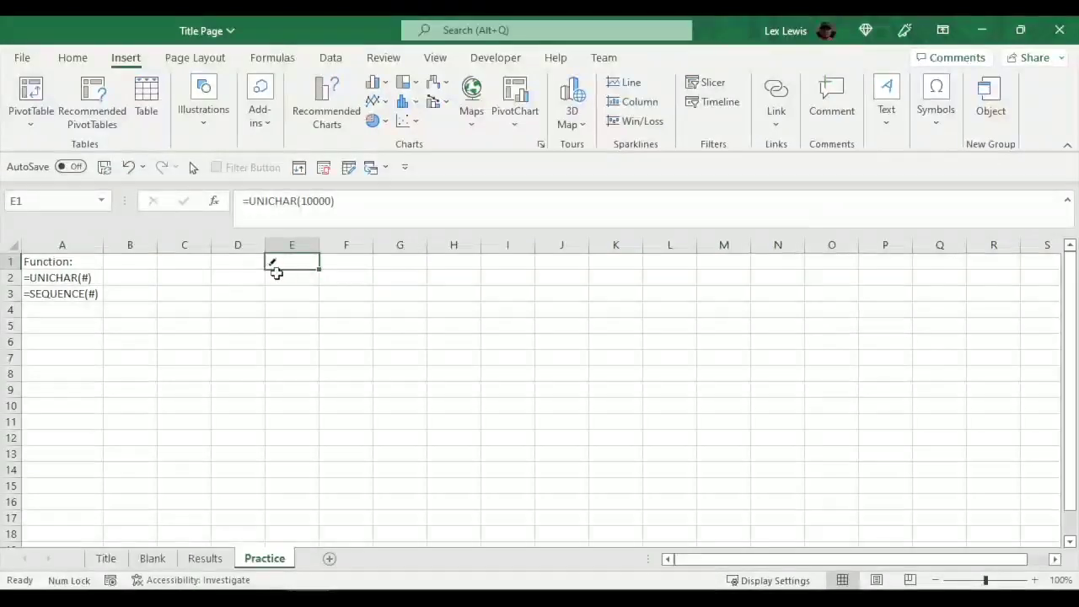
{"action": "left_click", "coordinate": [318, 246]}
{"action": "left_click", "coordinate": [321, 212]}
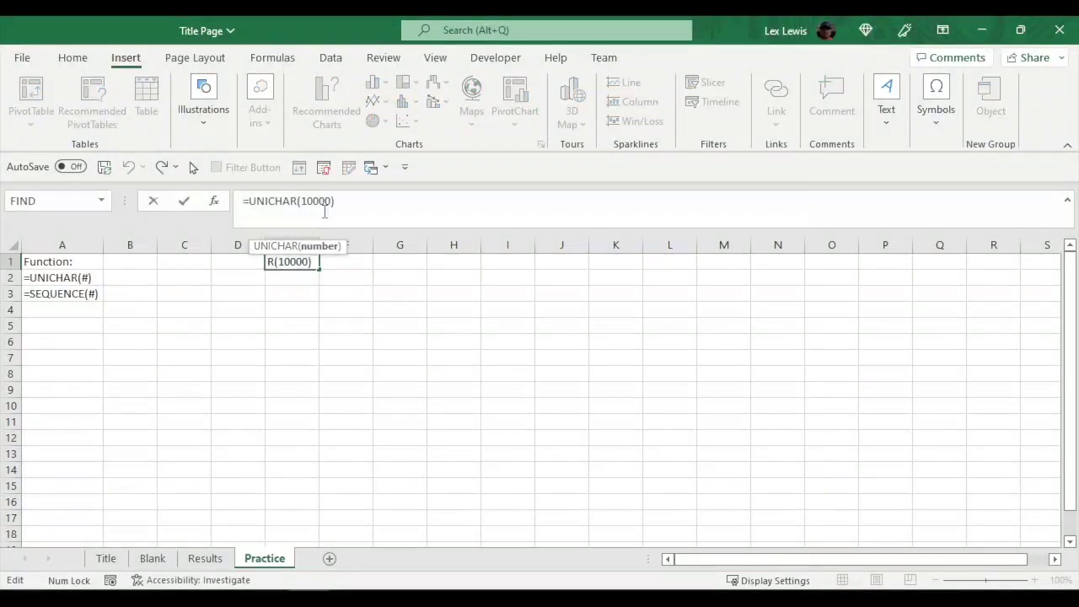
{"action": "key", "text": "BackSpace"}
{"action": "type", "text": "3"}
{"action": "key", "text": "Return"}
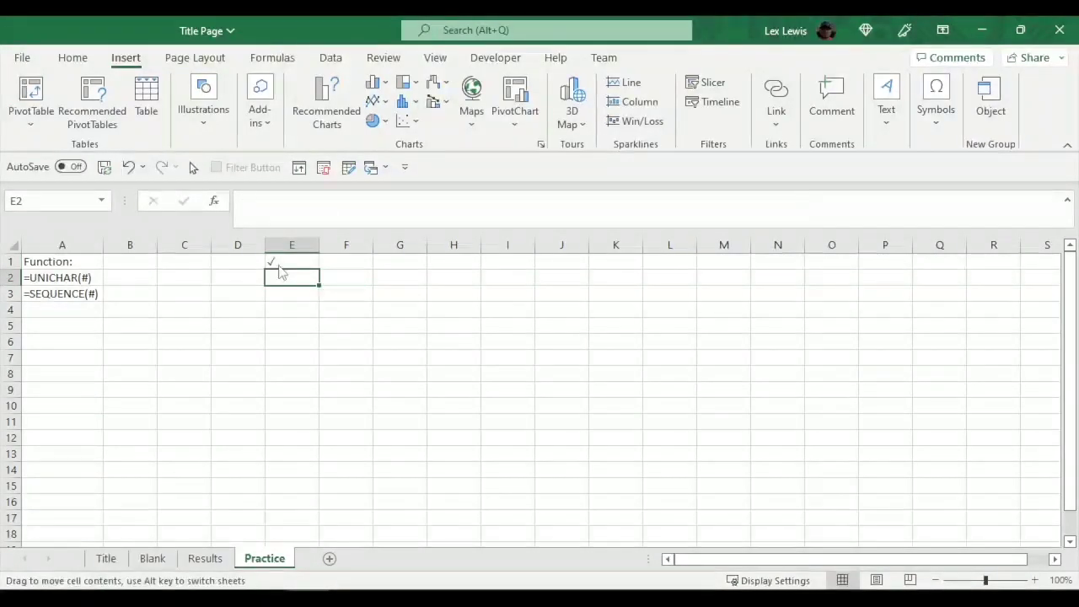
Step: Clear cell E1 and enter the column headers Number, Function and Value in cells E1 to G1
{"action": "left_click", "coordinate": [283, 264]}
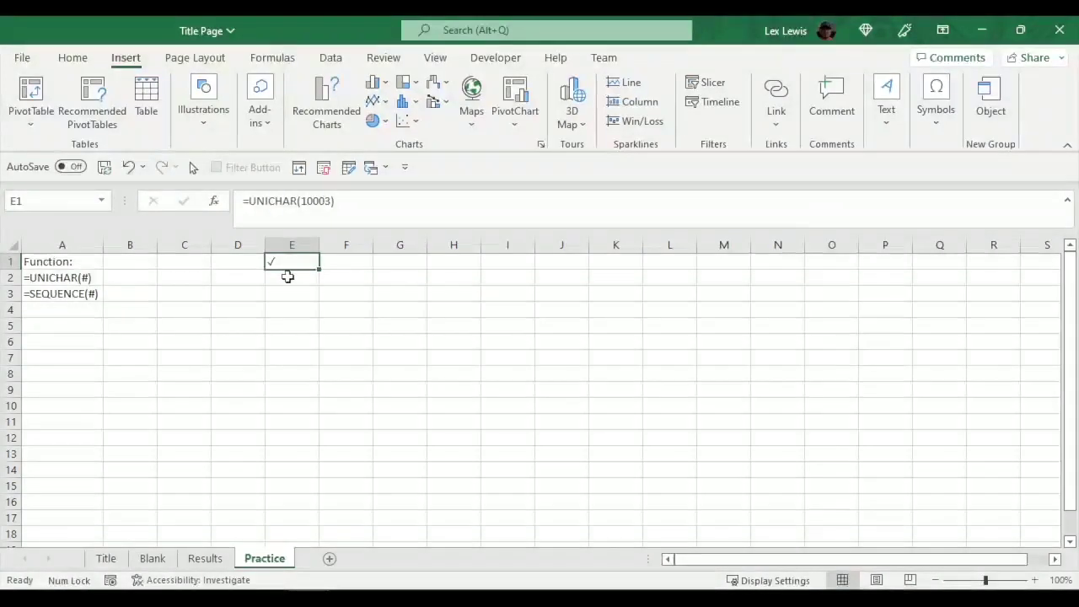
{"action": "key", "text": "Delete"}
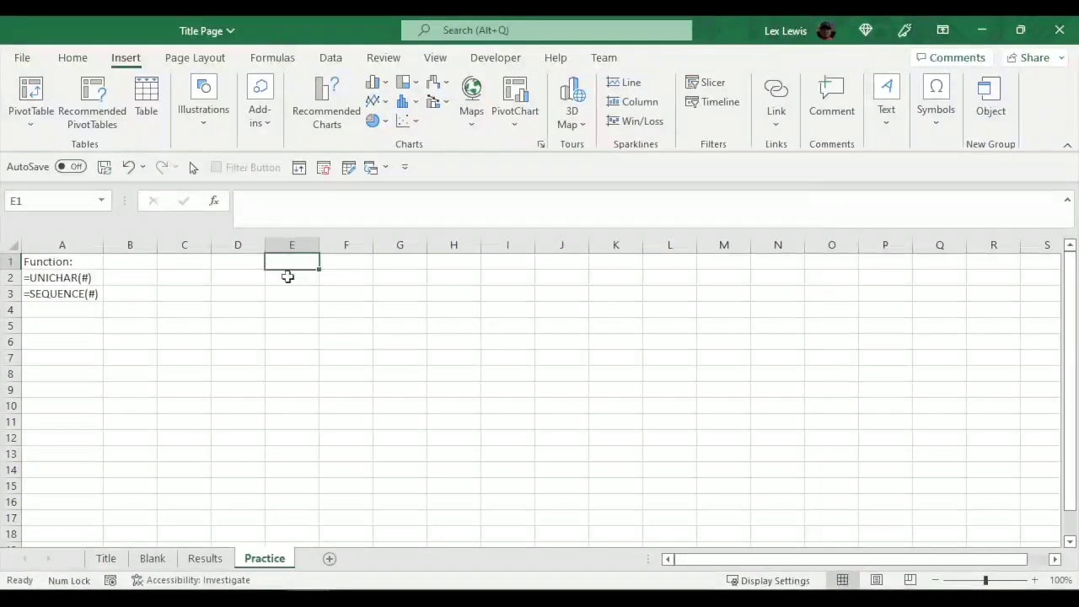
{"action": "key", "text": "Left"}
{"action": "key", "text": "Right"}
{"action": "type", "text": "Numb"}
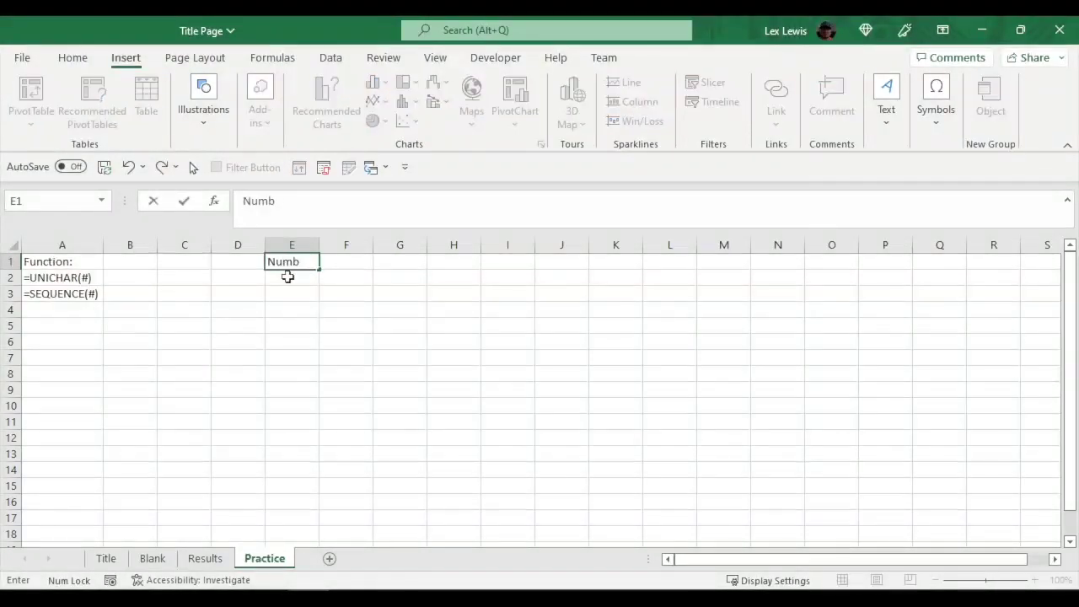
{"action": "key", "text": "Tab"}
{"action": "type", "text": "Function"}
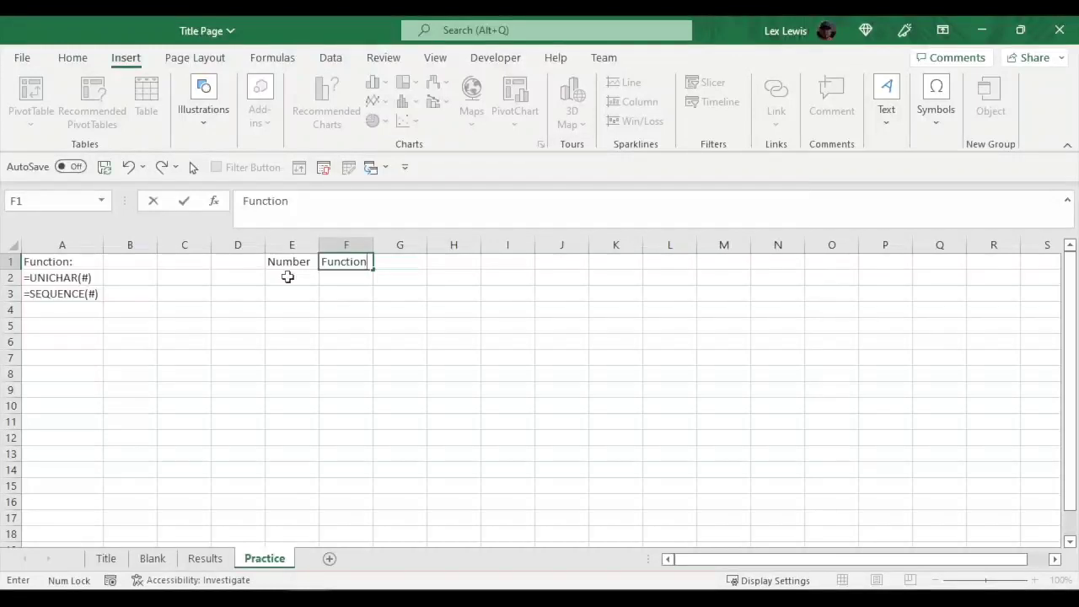
{"action": "key", "text": "Tab"}
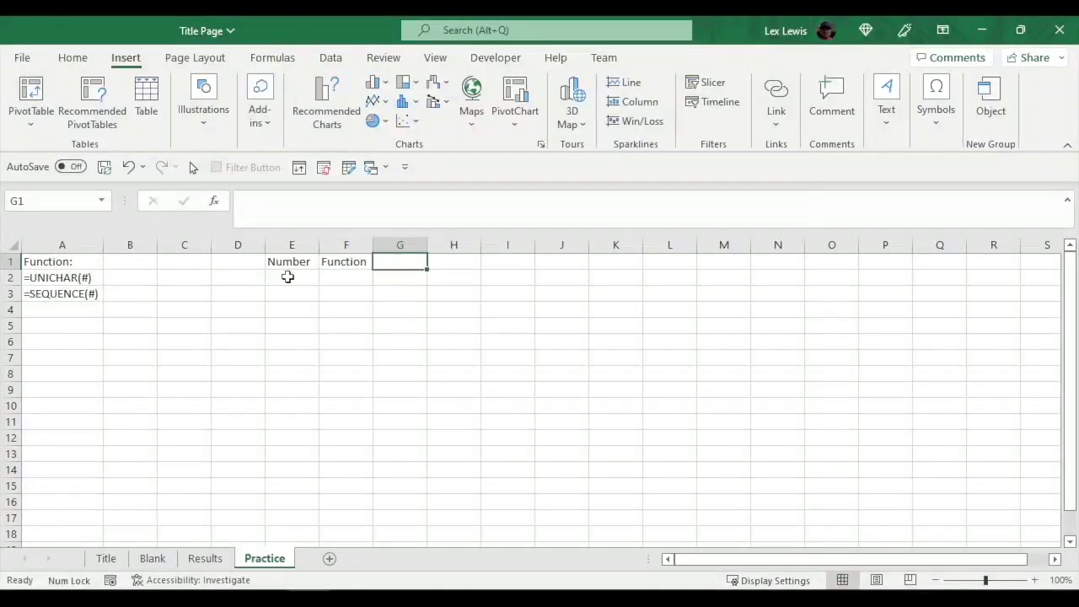
{"action": "type", "text": "Value"}
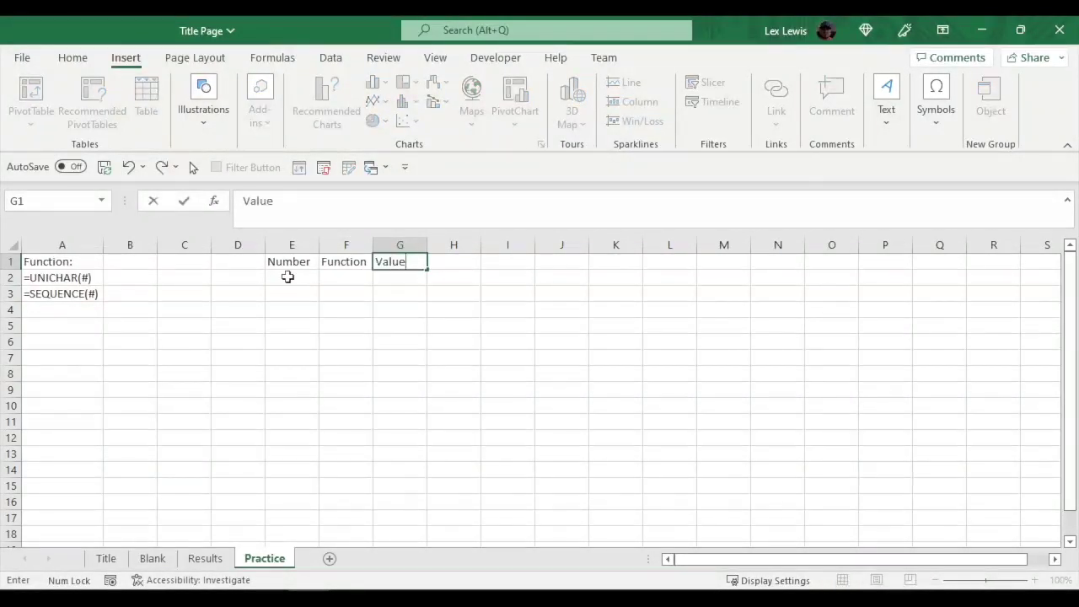
{"action": "key", "text": "Return"}
{"action": "key", "text": "Up"}
{"action": "key", "text": "Right"}
{"action": "key", "text": "Down"}
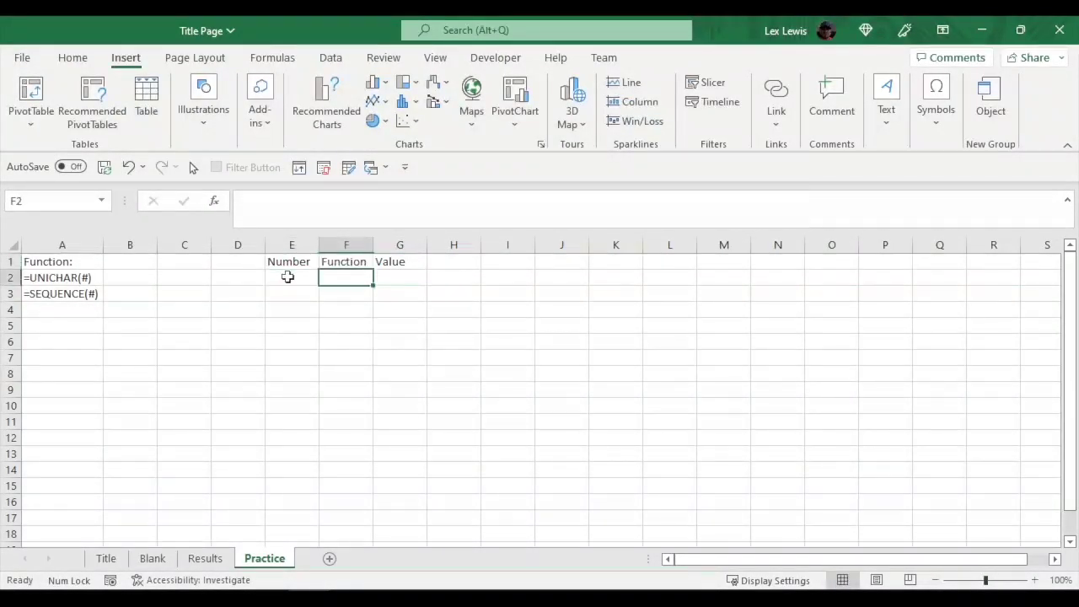
Step: Enter the formula =SEQUENCE(50000) in cell E2 under the Number header
{"action": "key", "text": "Left"}
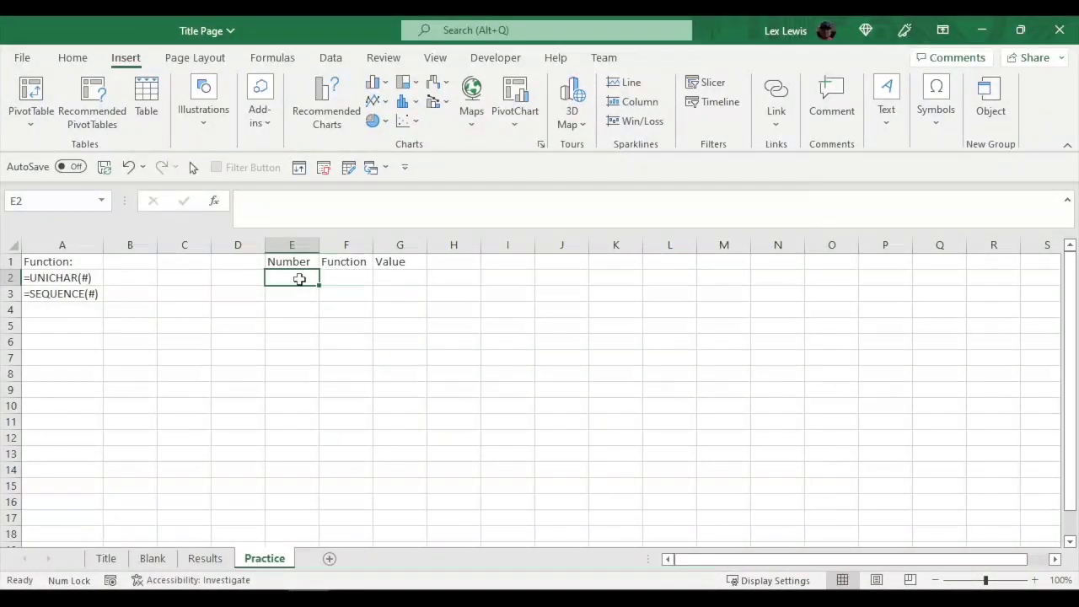
{"action": "type", "text": "="}
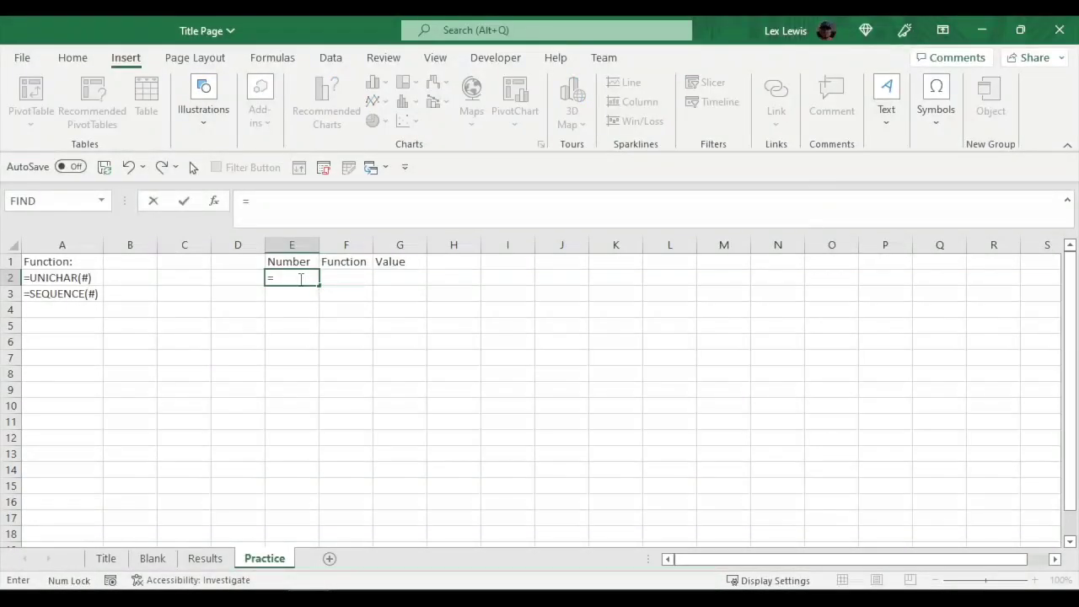
{"action": "type", "text": "SEARCH("}
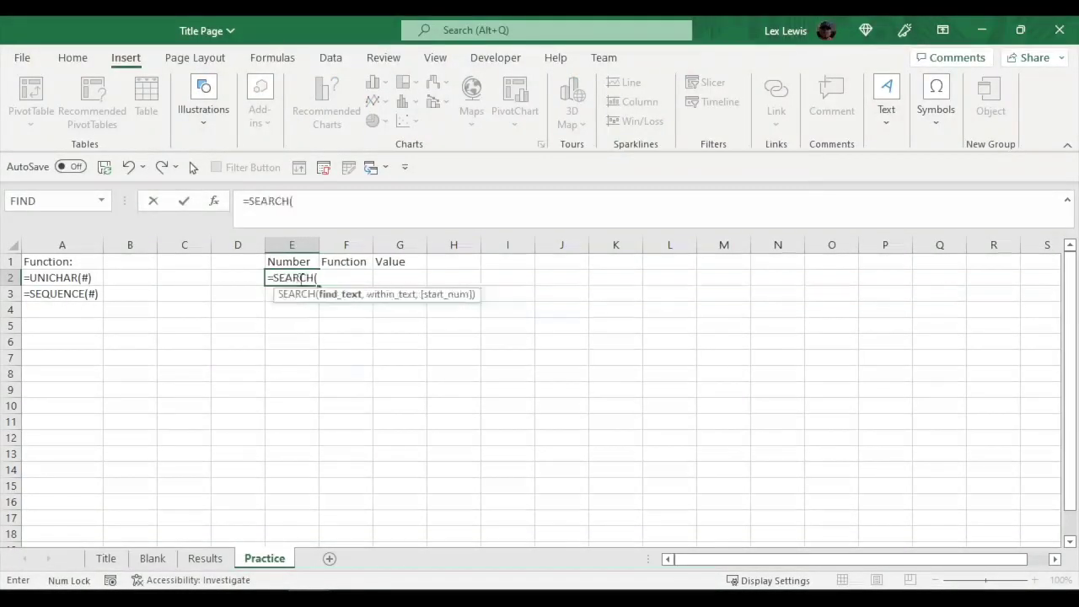
{"action": "key", "text": "BackSpace"}
{"action": "key", "text": "BackSpace"}
{"action": "key", "text": "BackSpace"}
{"action": "key", "text": "BackSpace"}
{"action": "key", "text": "BackSpace"}
{"action": "key", "text": "BackSpace"}
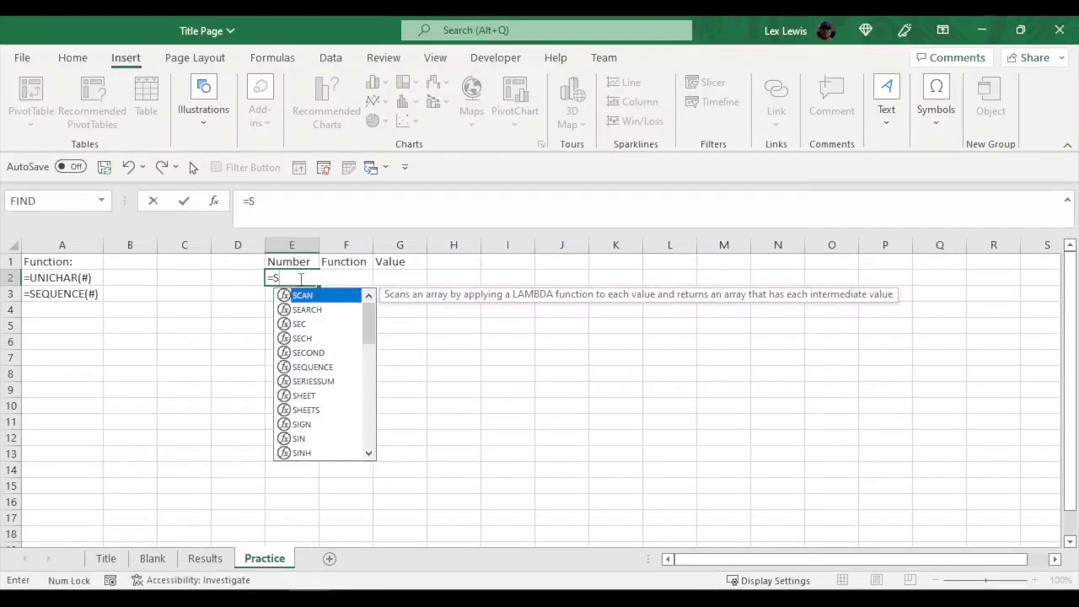
{"action": "type", "text": "eq"}
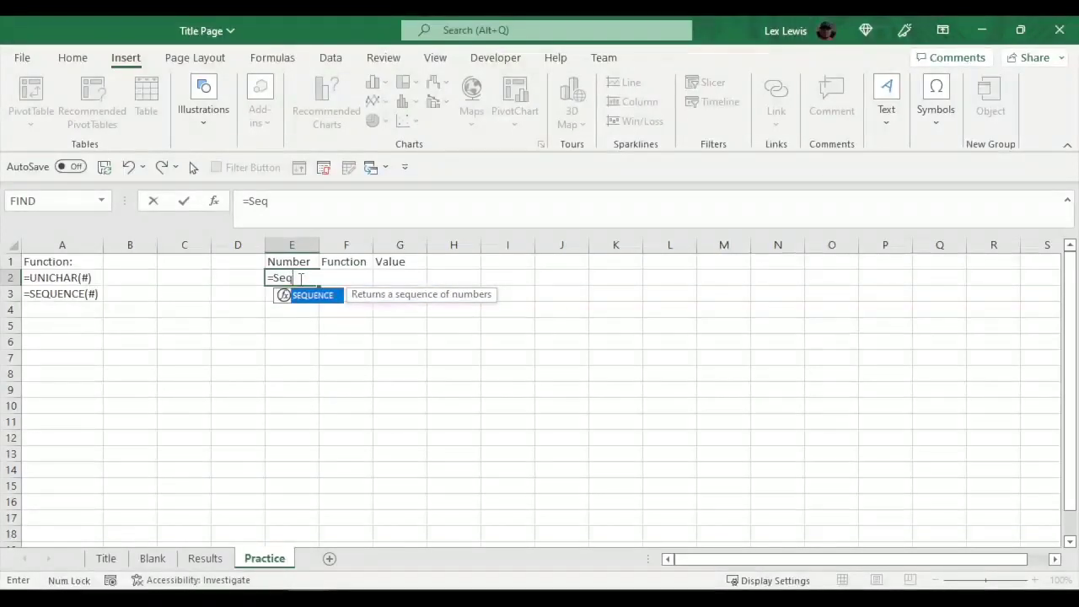
{"action": "key", "text": "Tab"}
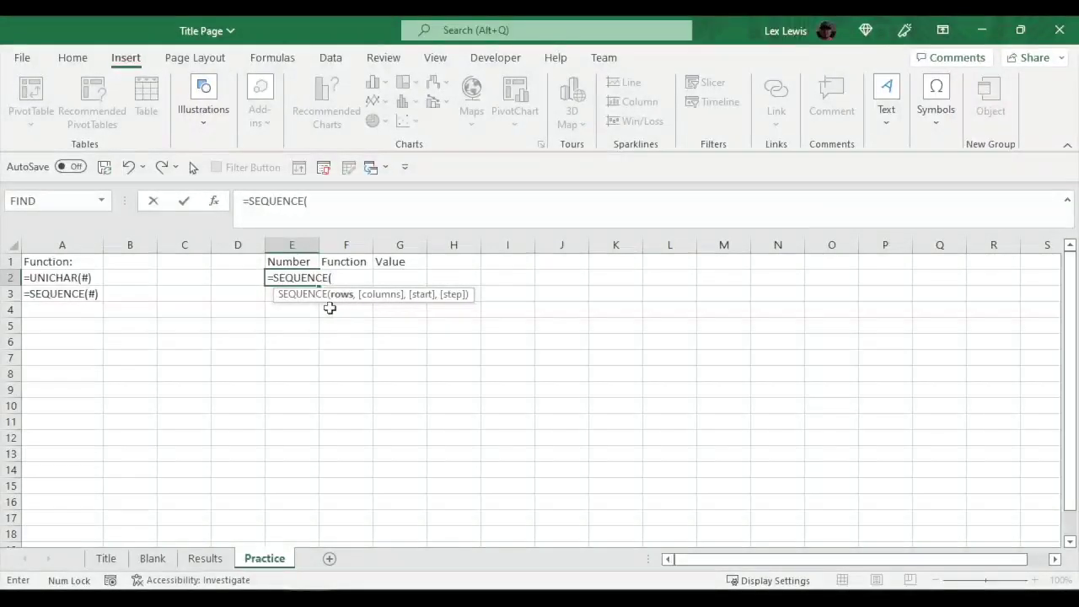
{"action": "type", "text": "0000"}
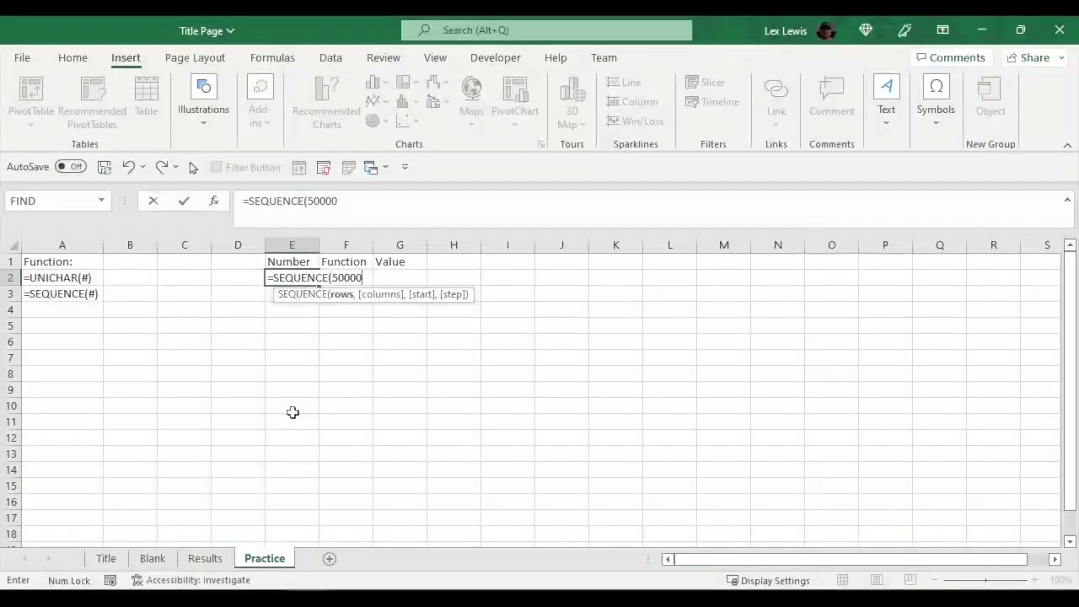
{"action": "key", "text": "Return"}
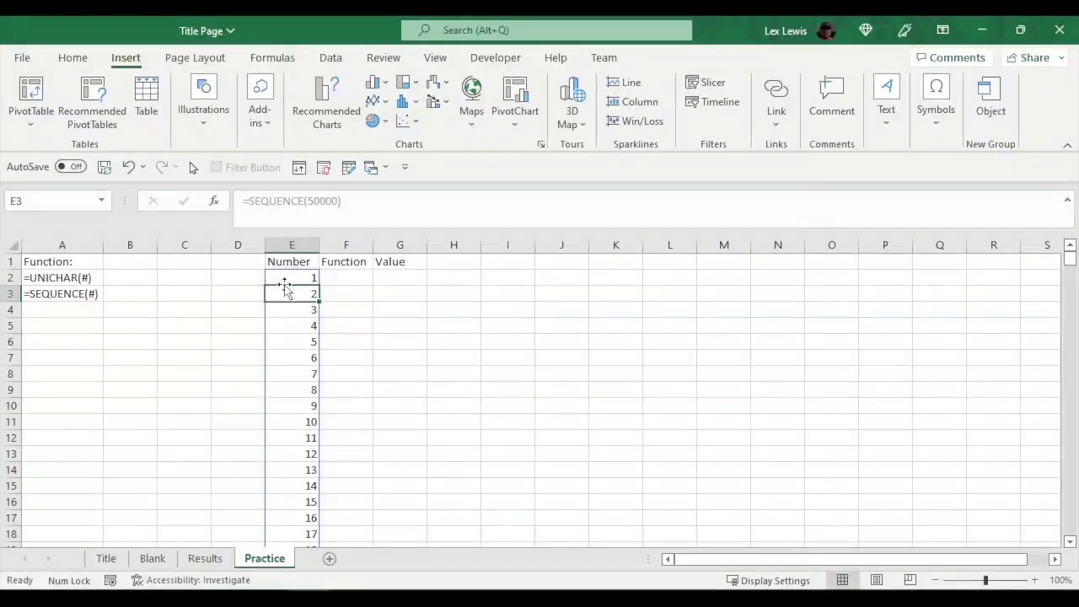
Step: Replace the spilled SEQUENCE results in the Number column, from E2 down to the last row, with their static values
{"action": "left_click", "coordinate": [302, 278]}
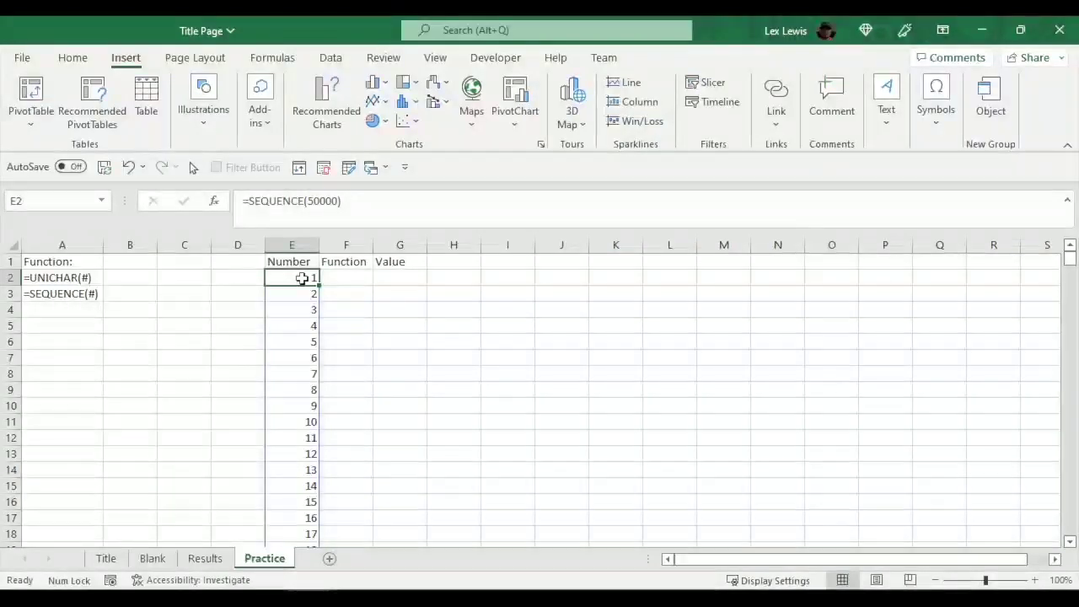
{"action": "key", "text": "ctrl+Down"}
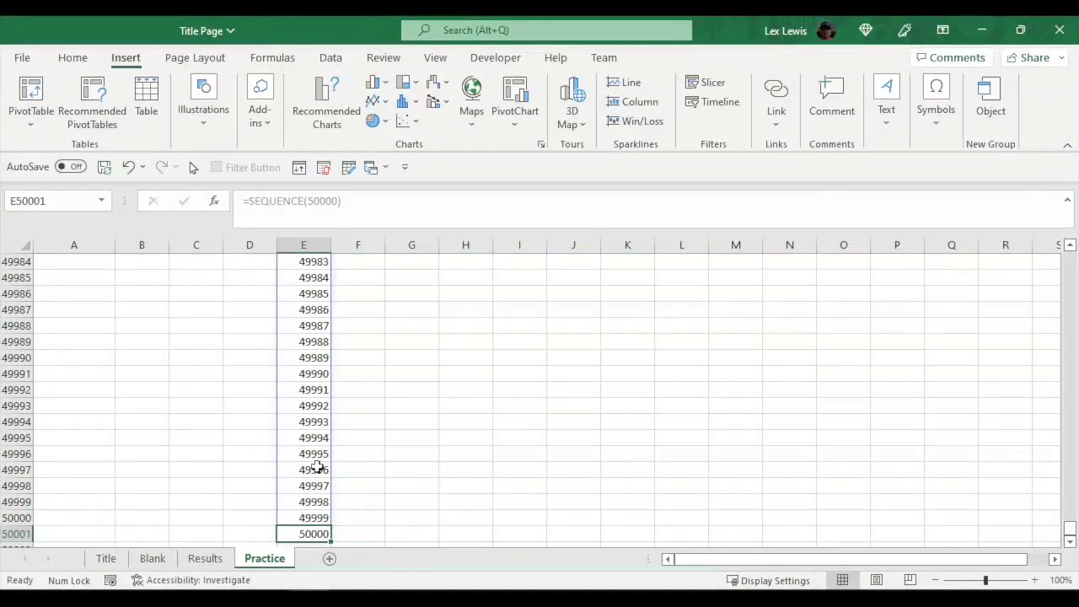
{"action": "key", "text": "ctrl+Up"}
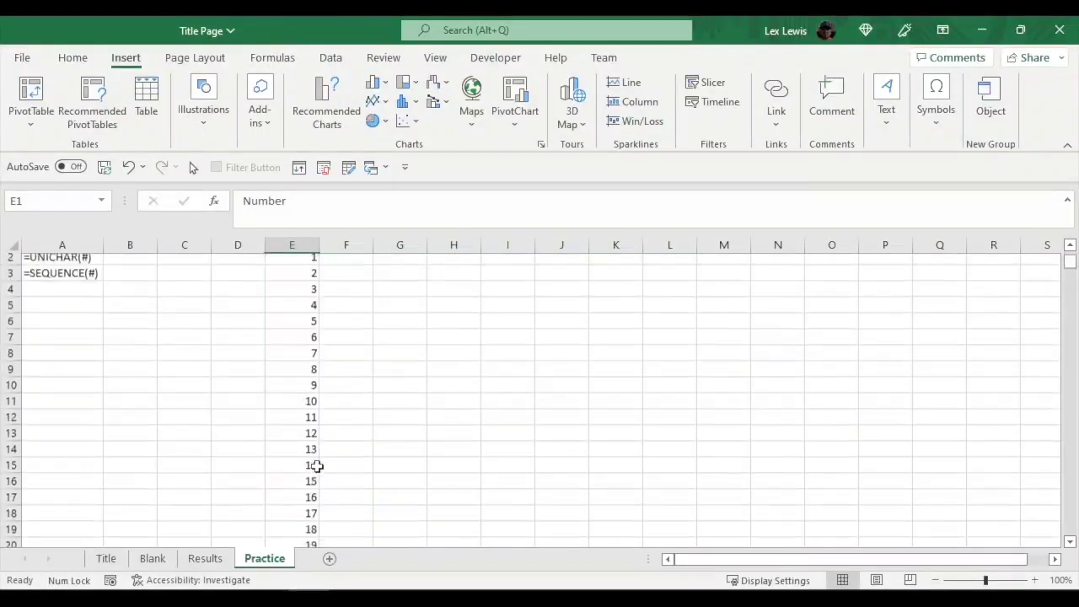
{"action": "left_click", "coordinate": [279, 277]}
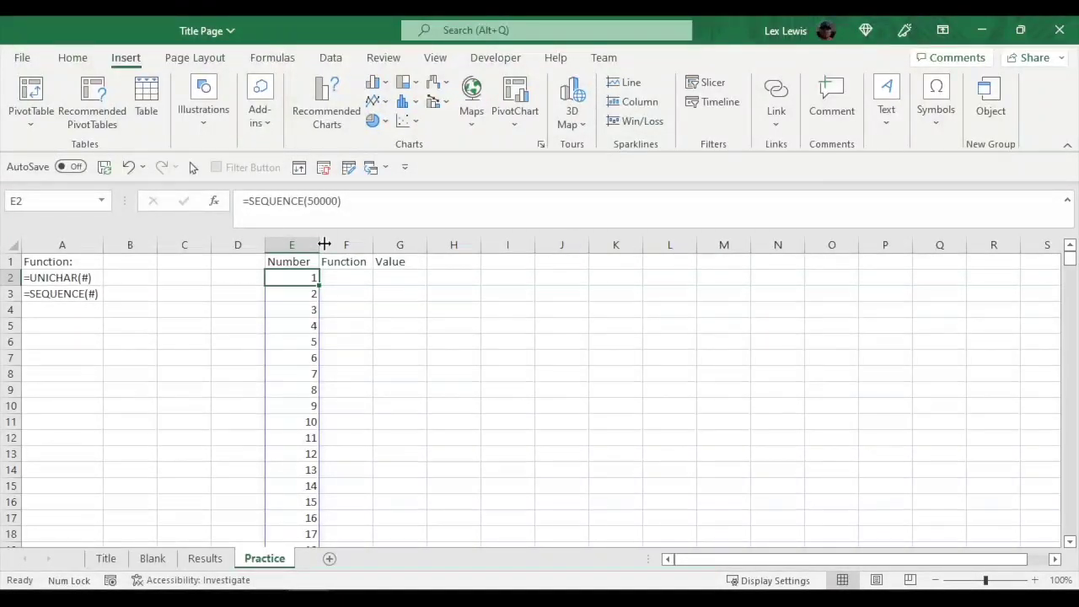
{"action": "key", "text": "ctrl+shift+Down"}
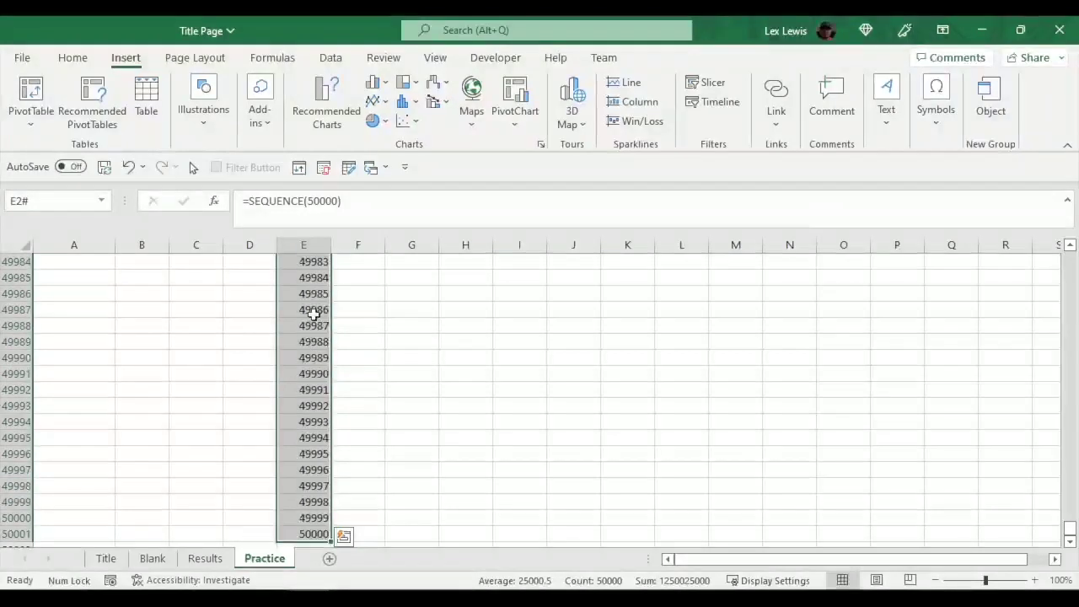
{"action": "key", "text": "ctrl+c"}
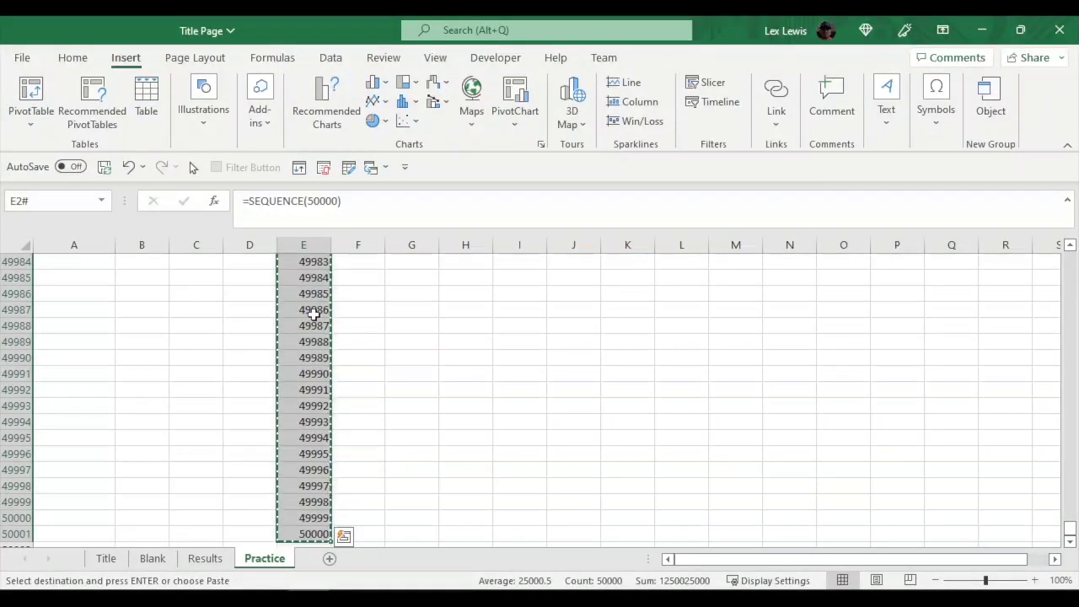
{"action": "right_click", "coordinate": [315, 320]}
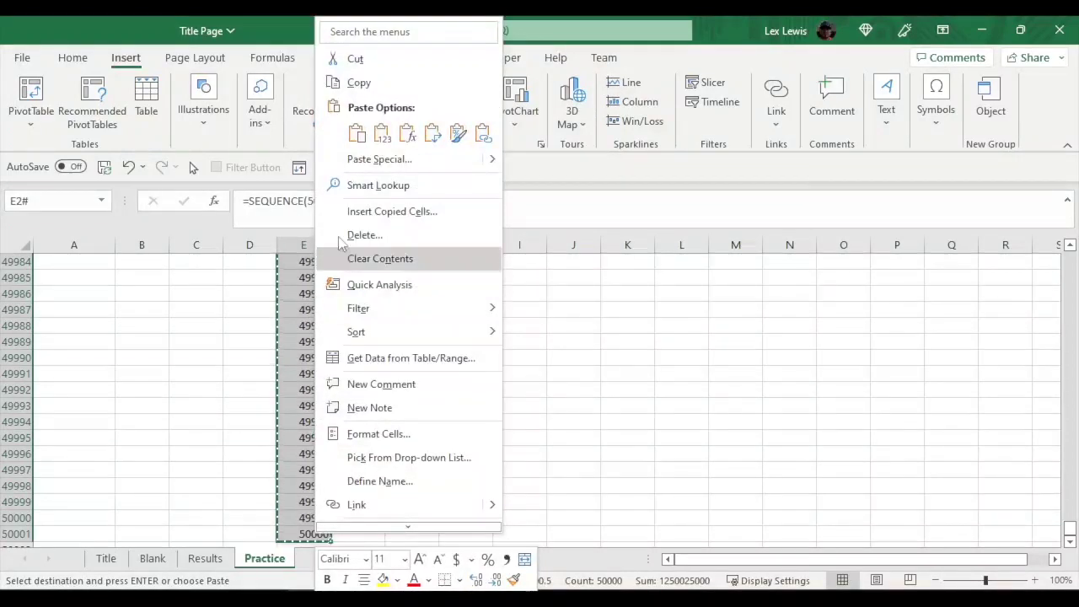
{"action": "left_click", "coordinate": [381, 134]}
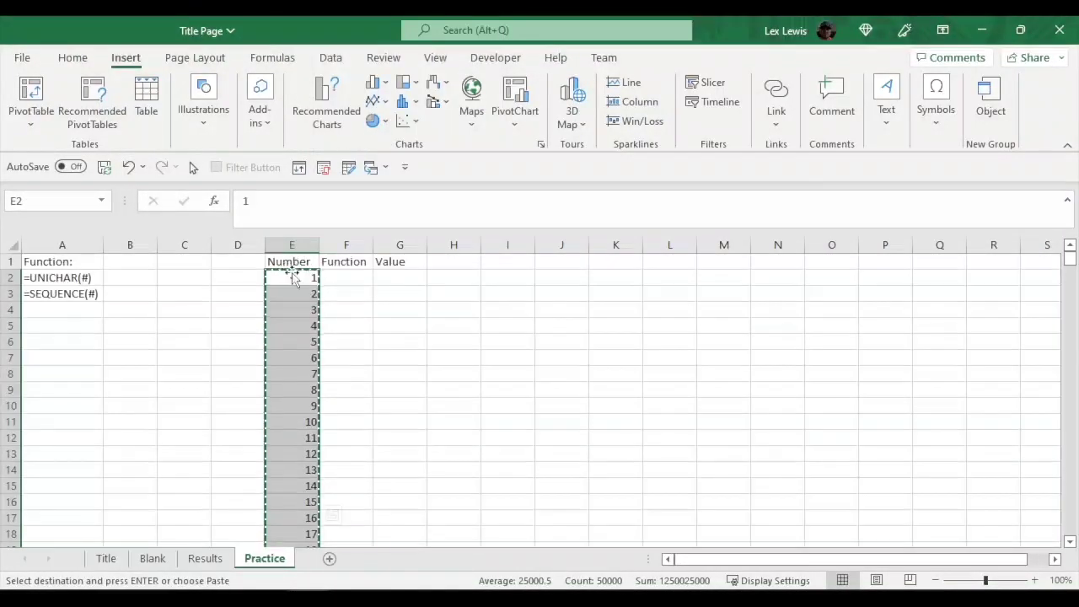
Step: Check the cell contents of the Number column from its first entries to its last row
{"action": "left_click", "coordinate": [253, 203]}
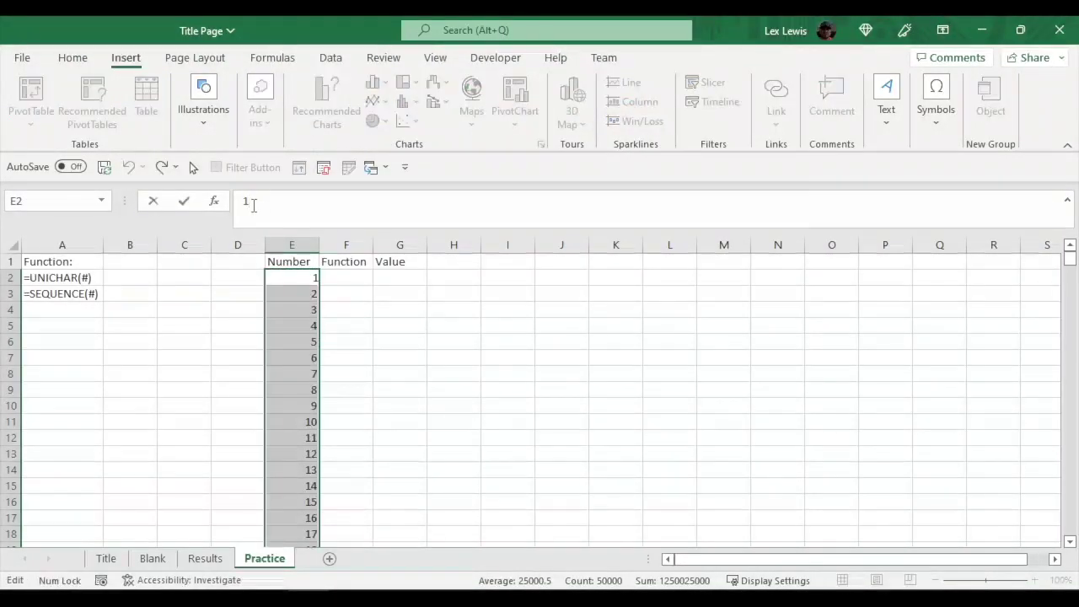
{"action": "left_click", "coordinate": [285, 280]}
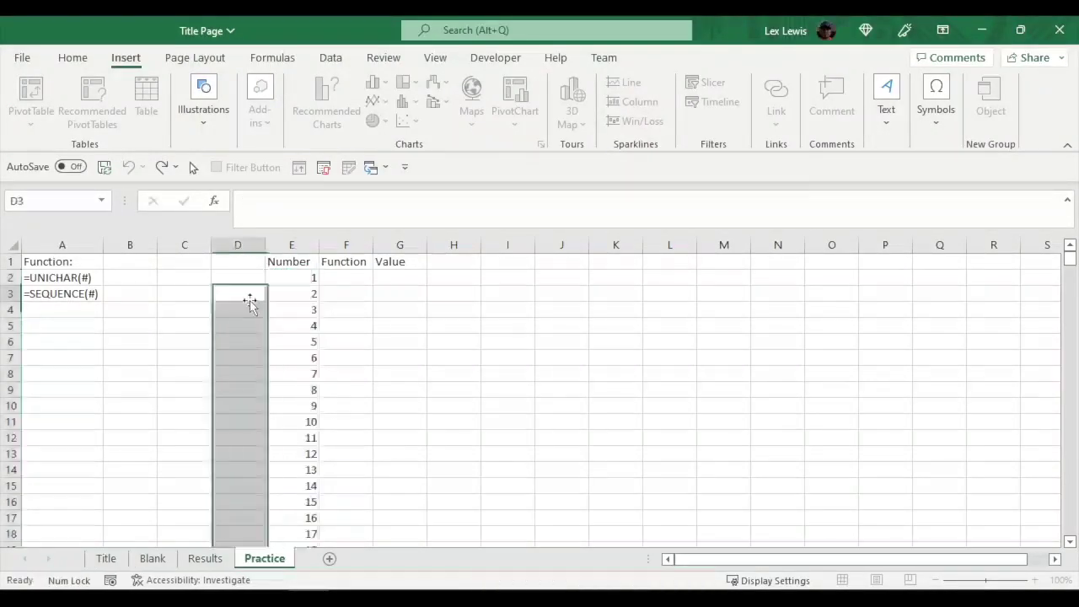
{"action": "key", "text": "Down"}
{"action": "key", "text": "Down"}
{"action": "key", "text": "Down"}
{"action": "key", "text": "Down"}
{"action": "key", "text": "Down"}
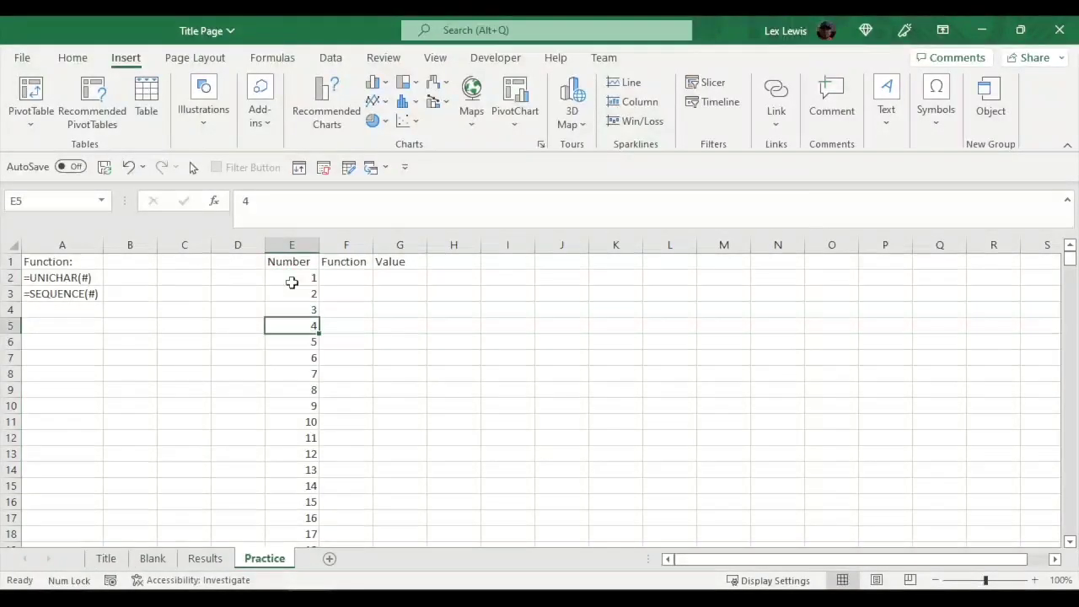
{"action": "key", "text": "ctrl+Down"}
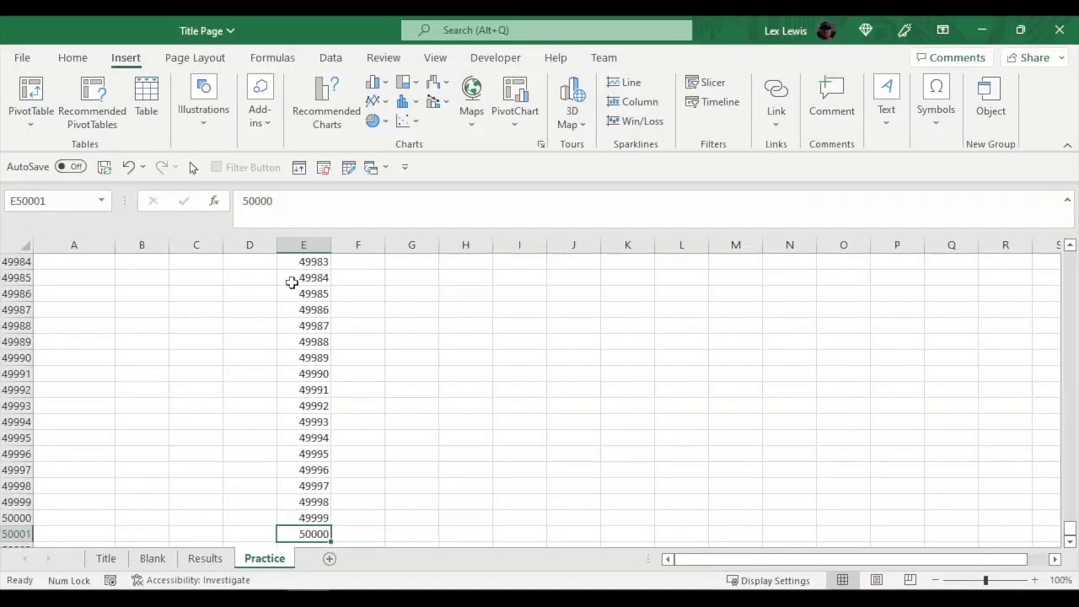
{"action": "key", "text": "ctrl+Up"}
{"action": "key", "text": "Down"}
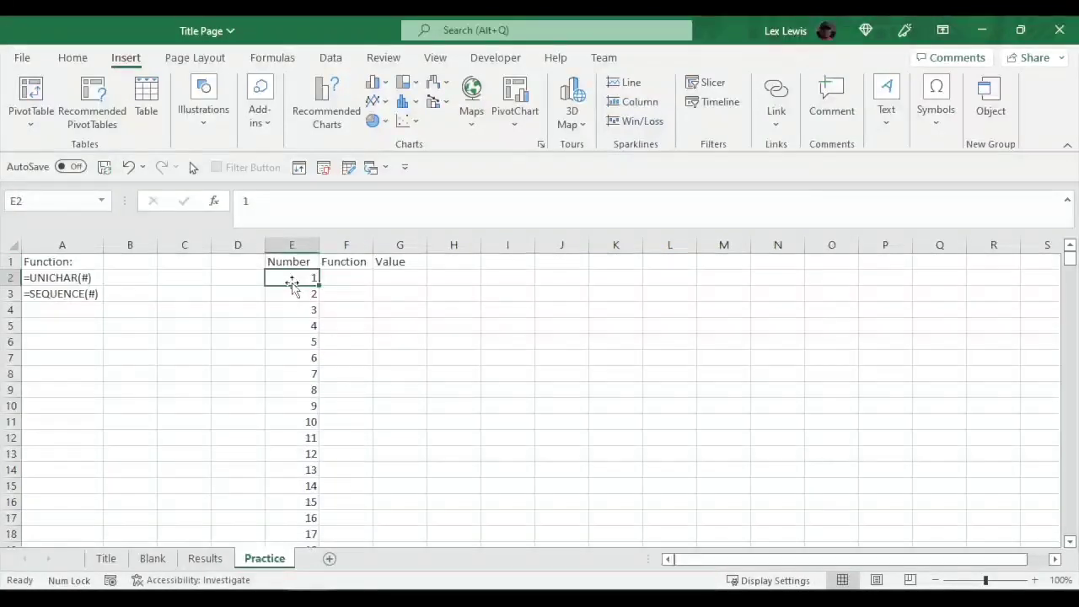
Step: Enter the formula =UNICHAR(E2) in cell F2 under the Function header
{"action": "key", "text": "Right"}
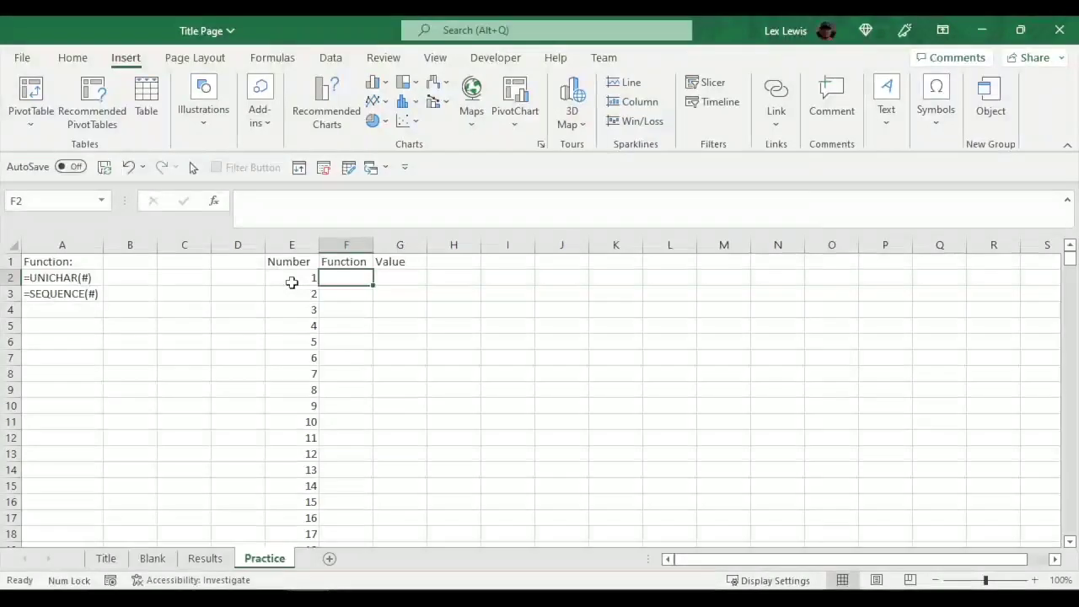
{"action": "type", "text": "=uni"}
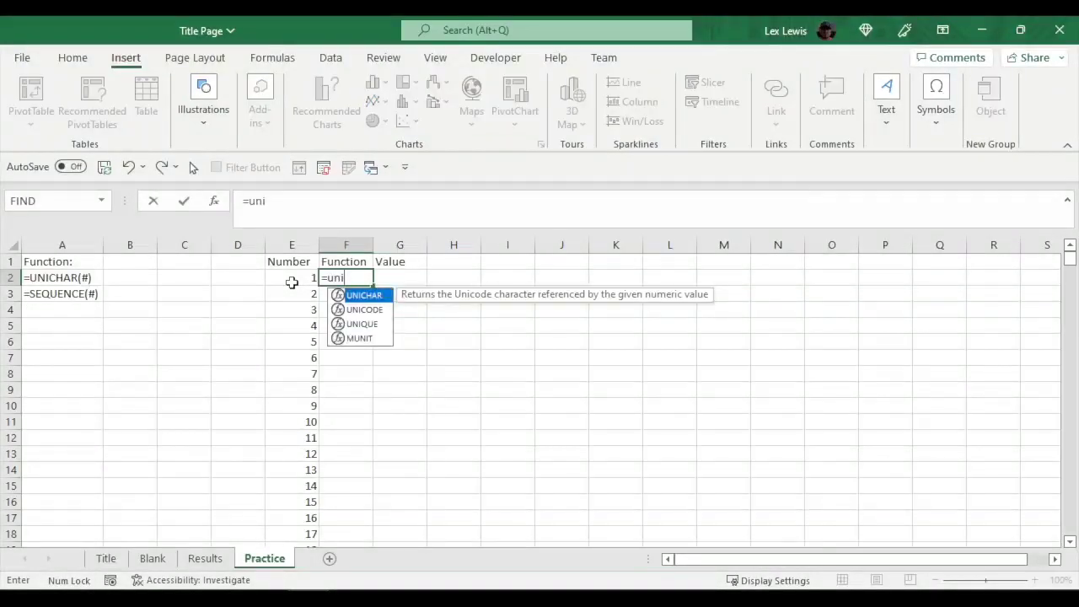
{"action": "key", "text": "Tab"}
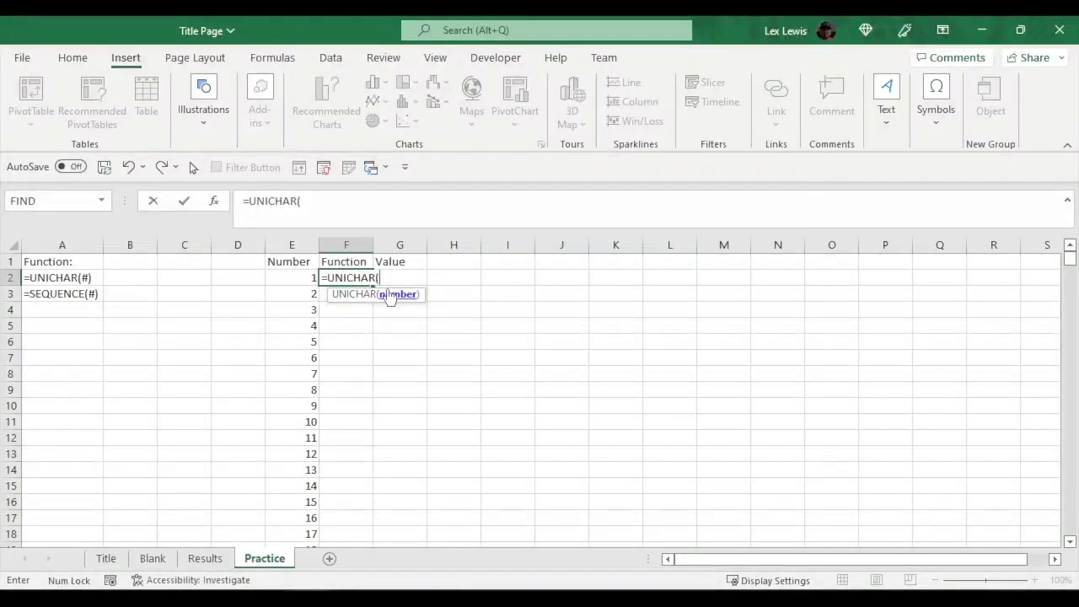
{"action": "left_click", "coordinate": [287, 279]}
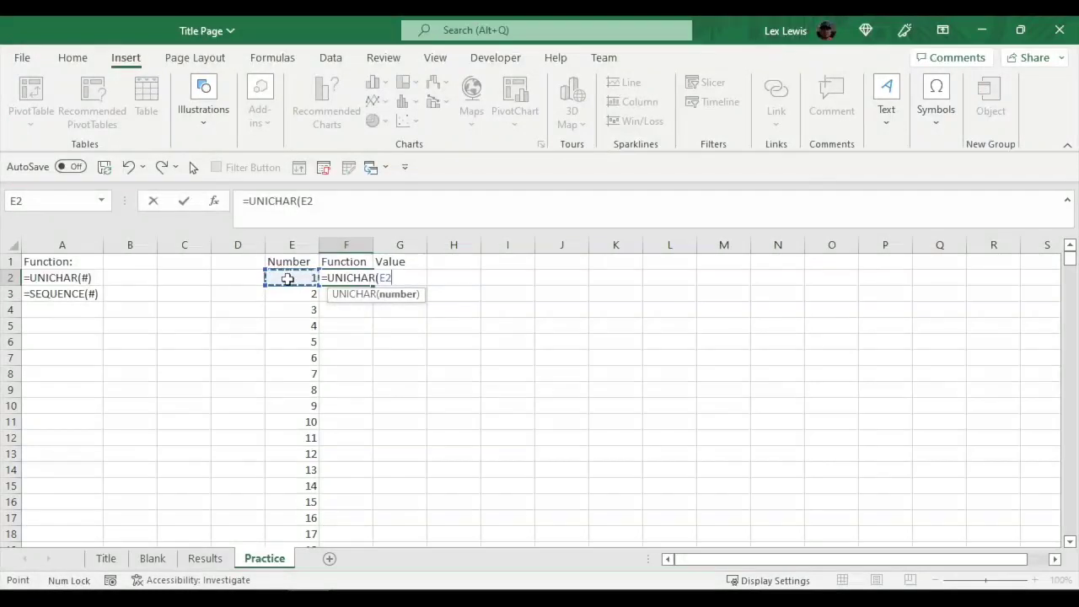
{"action": "key", "text": "Return"}
Step: Fill the UNICHAR formula from F2 down the Function column alongside all the numbers
{"action": "left_click", "coordinate": [349, 279]}
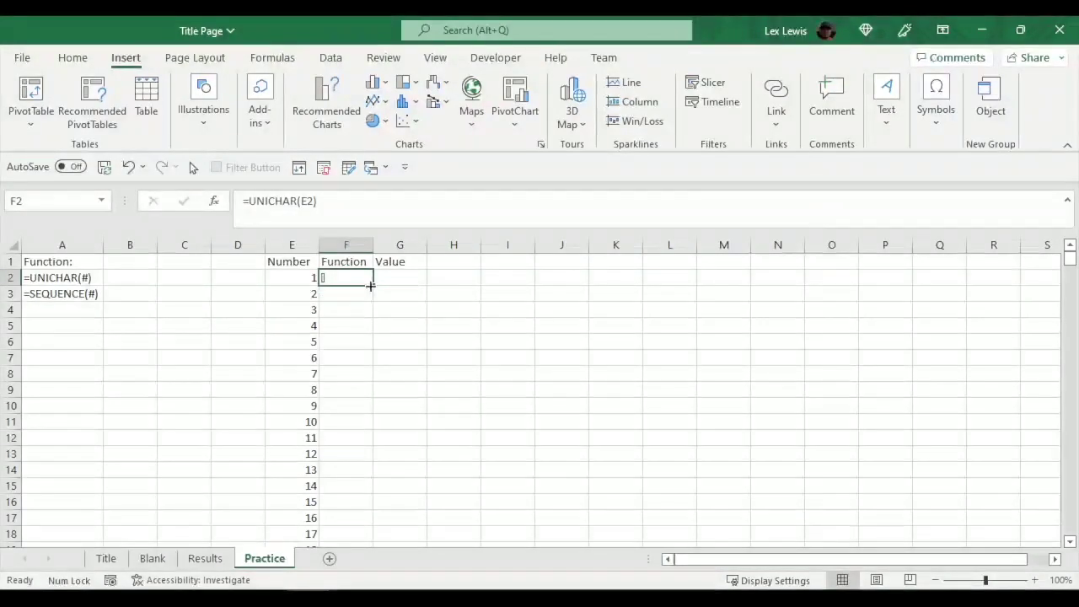
{"action": "double_click", "coordinate": [371, 286]}
{"action": "left_click", "coordinate": [349, 306]}
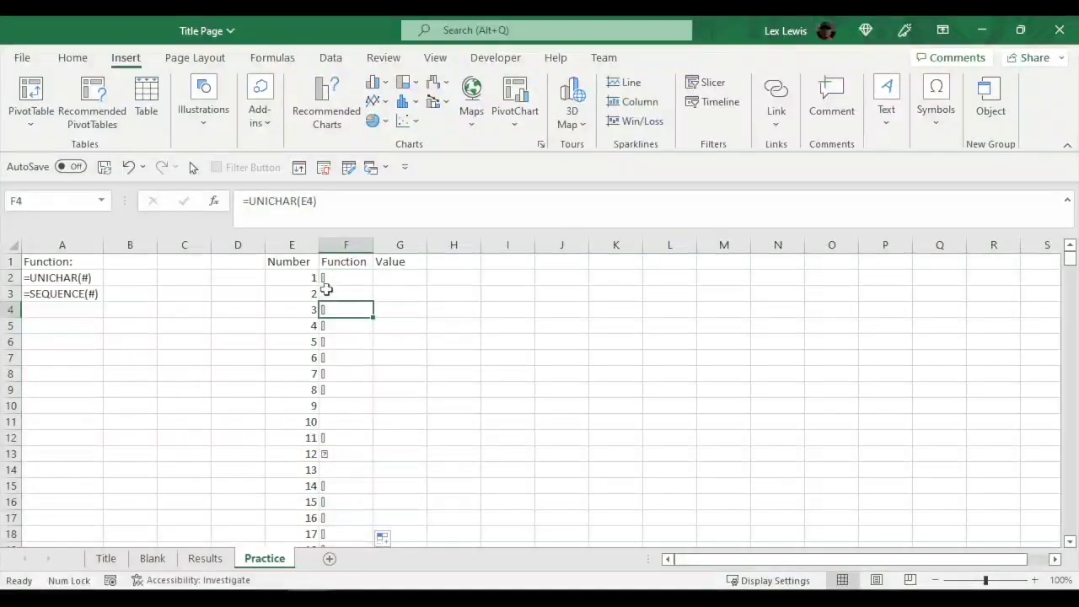
Step: Examine the generated Unicode characters and their formulas near the end of the Function column
{"action": "left_click", "coordinate": [342, 279]}
{"action": "key", "text": "Left"}
{"action": "key", "text": "ctrl+Down"}
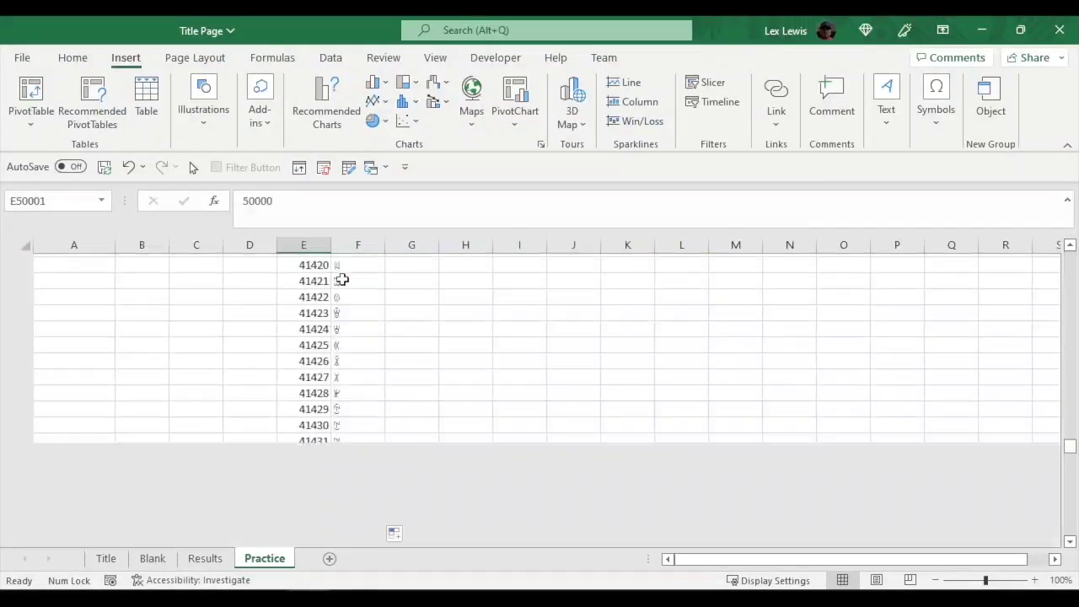
{"action": "key", "text": "Right"}
{"action": "key", "text": "Up"}
{"action": "key", "text": "Up"}
{"action": "key", "text": "Up"}
{"action": "key", "text": "Up"}
{"action": "key", "text": "Up"}
{"action": "key", "text": "Up"}
{"action": "key", "text": "Up"}
{"action": "key", "text": "Up"}
{"action": "key", "text": "Up"}
{"action": "key", "text": "Up"}
{"action": "key", "text": "Up"}
{"action": "key", "text": "Up"}
{"action": "key", "text": "Up"}
{"action": "key", "text": "Up"}
{"action": "key", "text": "Up"}
{"action": "key", "text": "Up"}
{"action": "key", "text": "Up"}
{"action": "key", "text": "Up"}
{"action": "key", "text": "Up"}
{"action": "key", "text": "Up"}
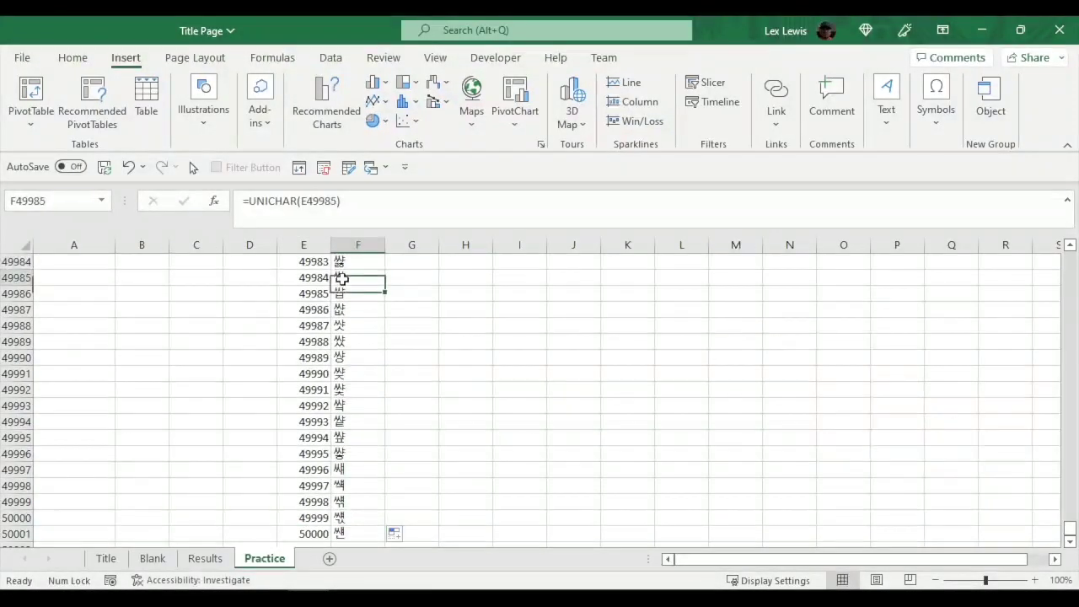
{"action": "key", "text": "Up"}
{"action": "key", "text": "Up"}
{"action": "key", "text": "Up"}
{"action": "key", "text": "Up"}
{"action": "key", "text": "Up"}
{"action": "key", "text": "Up"}
{"action": "key", "text": "Up"}
{"action": "key", "text": "Up"}
{"action": "key", "text": "Down"}
{"action": "key", "text": "Down"}
{"action": "key", "text": "Down"}
{"action": "key", "text": "Down"}
{"action": "key", "text": "Down"}
{"action": "key", "text": "Down"}
{"action": "key", "text": "Down"}
{"action": "key", "text": "Down"}
{"action": "key", "text": "Down"}
{"action": "key", "text": "Down"}
{"action": "key", "text": "Down"}
{"action": "key", "text": "Down"}
{"action": "key", "text": "Down"}
{"action": "key", "text": "Down"}
{"action": "key", "text": "Down"}
{"action": "key", "text": "Down"}
{"action": "key", "text": "Down"}
{"action": "key", "text": "Down"}
{"action": "key", "text": "Down"}
{"action": "key", "text": "Down"}
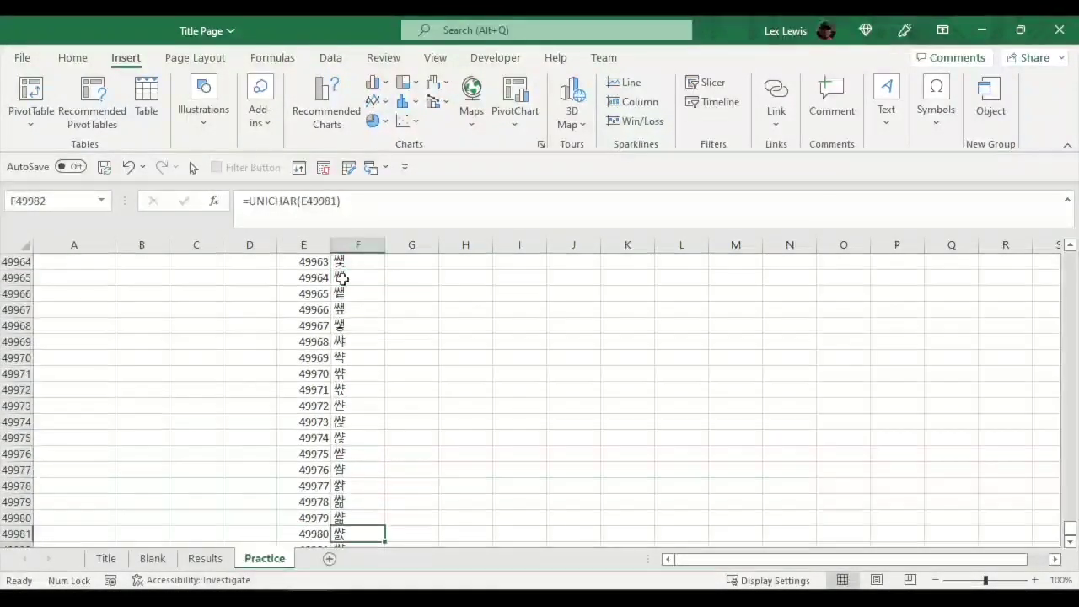
{"action": "key", "text": "Down"}
{"action": "key", "text": "Down"}
{"action": "key", "text": "Down"}
{"action": "key", "text": "Up"}
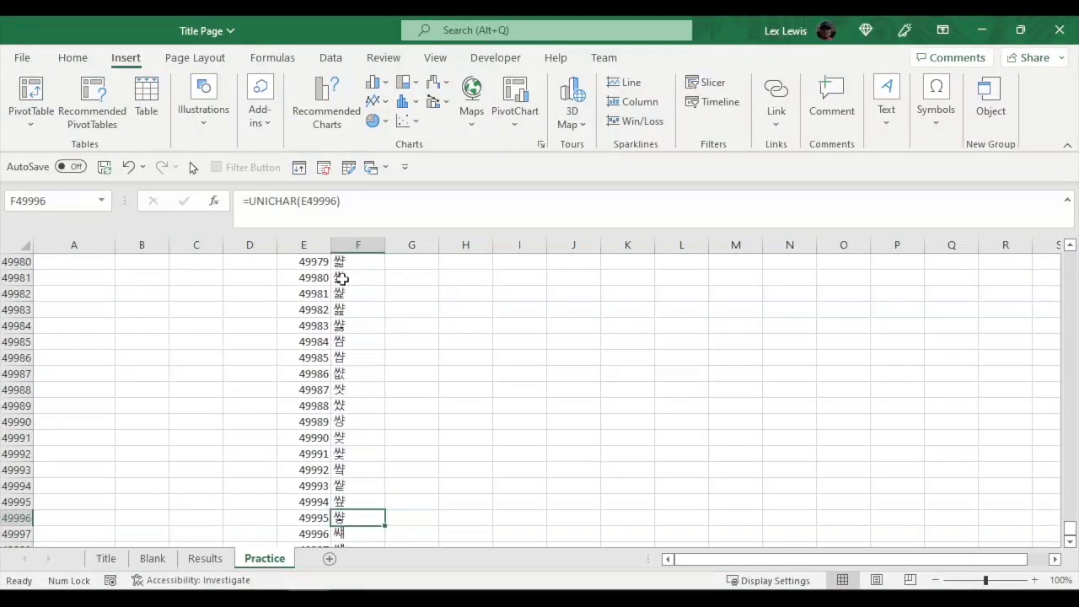
Step: Add the number 50001 in cell E50002, directly below the last entry of the Number column
{"action": "key", "text": "Left"}
{"action": "key", "text": "Down"}
{"action": "key", "text": "Down"}
{"action": "key", "text": "Down"}
{"action": "key", "text": "Down"}
{"action": "key", "text": "Down"}
{"action": "key", "text": "Down"}
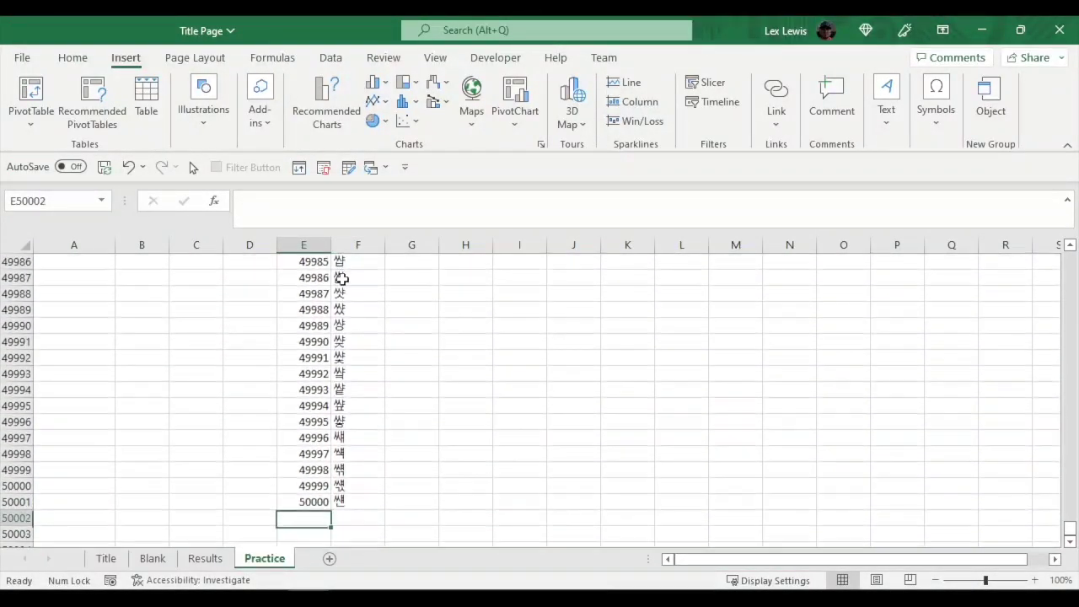
{"action": "key", "text": "Up"}
{"action": "key", "text": "Down"}
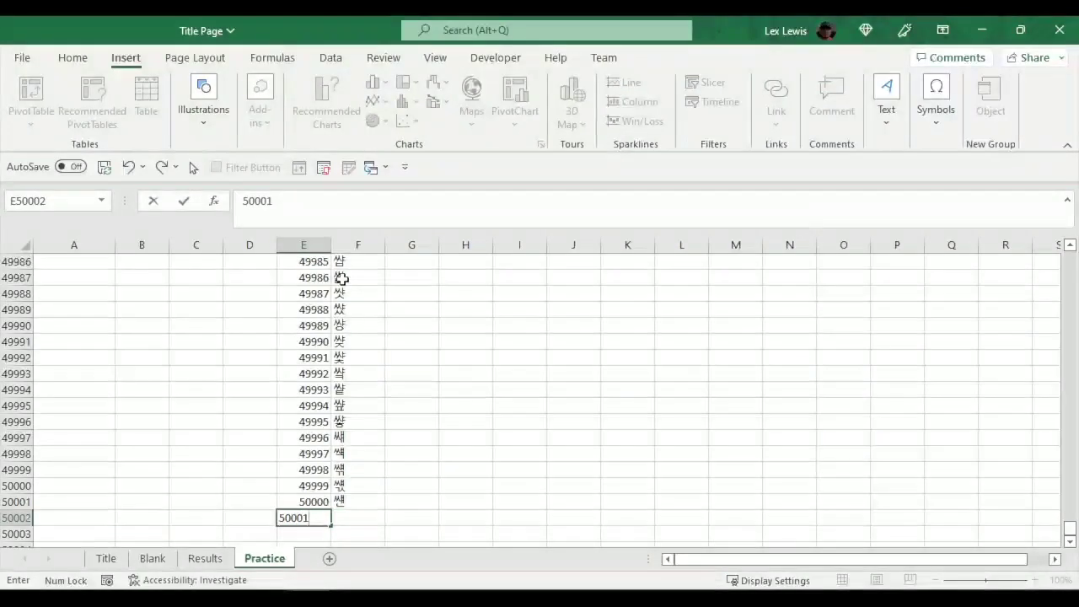
{"action": "key", "text": "Tab"}
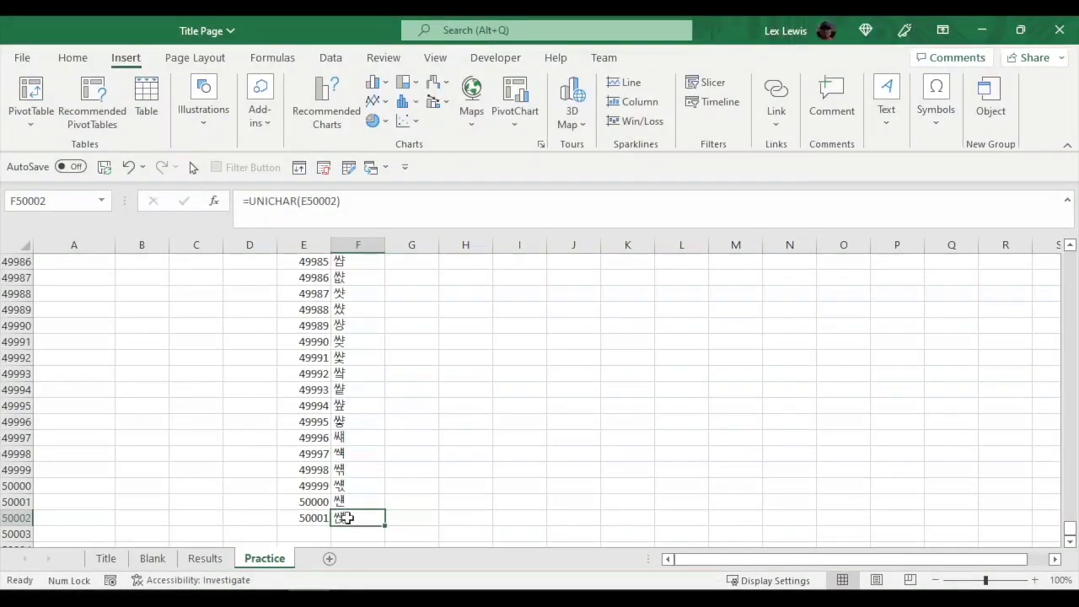
{"action": "left_click", "coordinate": [306, 519]}
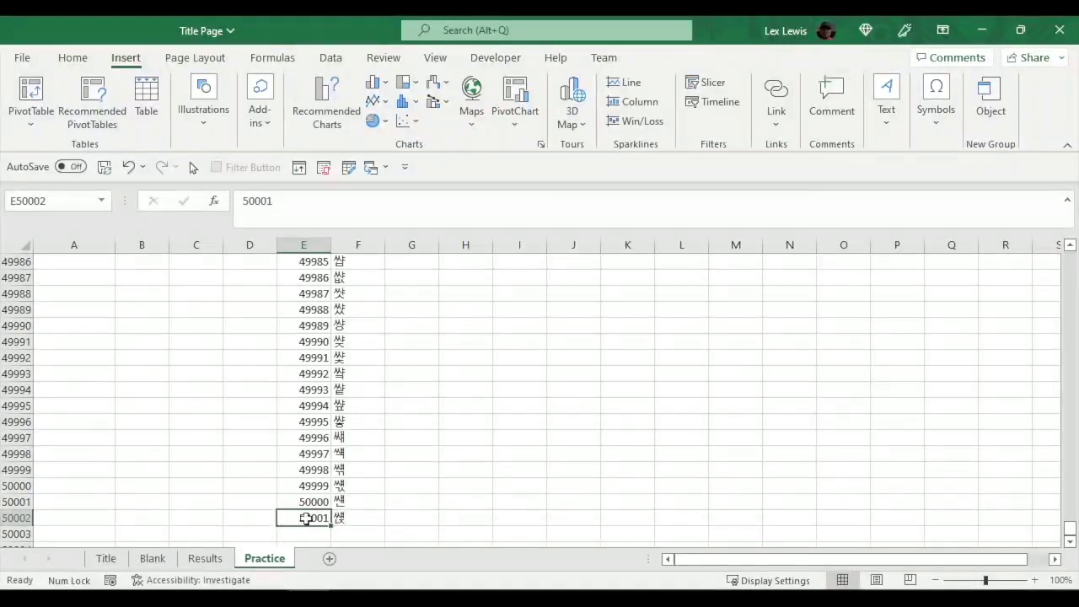
Step: Examine the first part of the table, comparing the numbers with their UNICHAR characters down to row 79
{"action": "scroll", "coordinate": [337, 486], "scroll_direction": "up", "scroll_amount": 20}
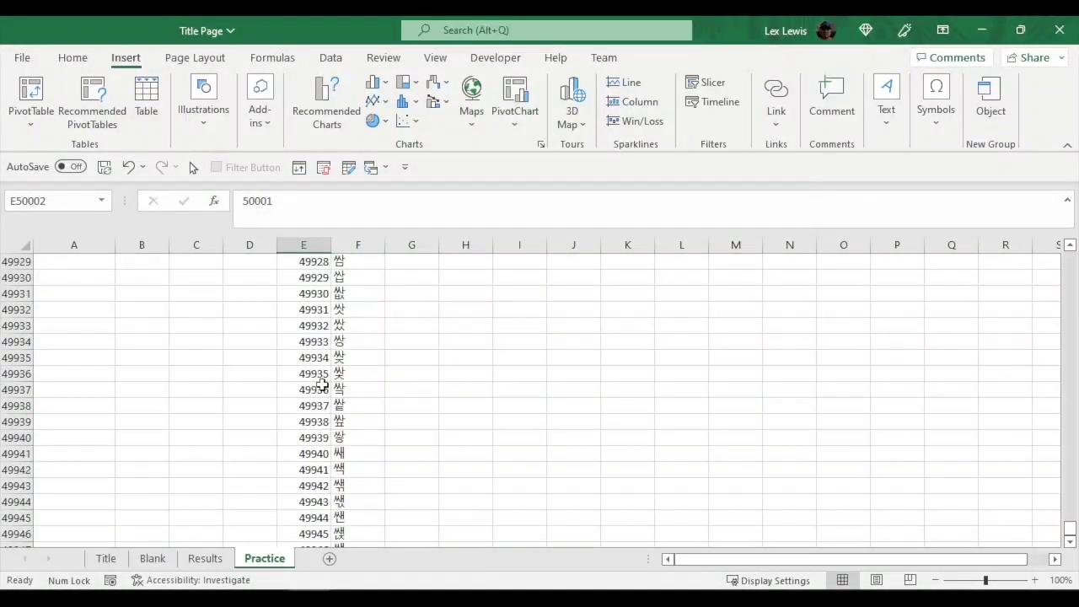
{"action": "scroll", "coordinate": [314, 391], "scroll_direction": "up", "scroll_amount": 6}
{"action": "left_click", "coordinate": [361, 374]}
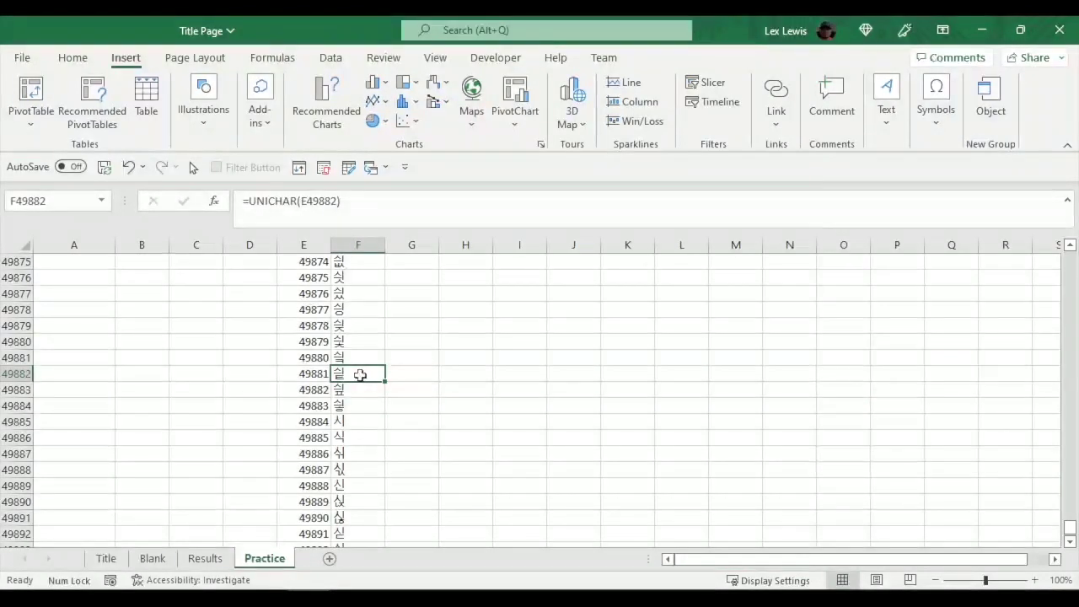
{"action": "key", "text": "ctrl+Up"}
{"action": "key", "text": "Down"}
{"action": "key", "text": "Down"}
{"action": "key", "text": "Down"}
{"action": "key", "text": "Down"}
{"action": "key", "text": "Down"}
{"action": "key", "text": "Down"}
{"action": "key", "text": "Down"}
{"action": "key", "text": "Down"}
{"action": "key", "text": "Down"}
{"action": "key", "text": "Down"}
{"action": "key", "text": "Down"}
{"action": "key", "text": "Down"}
{"action": "key", "text": "Down"}
{"action": "key", "text": "Down"}
{"action": "key", "text": "Down"}
{"action": "key", "text": "Down"}
{"action": "key", "text": "Down"}
{"action": "key", "text": "Down"}
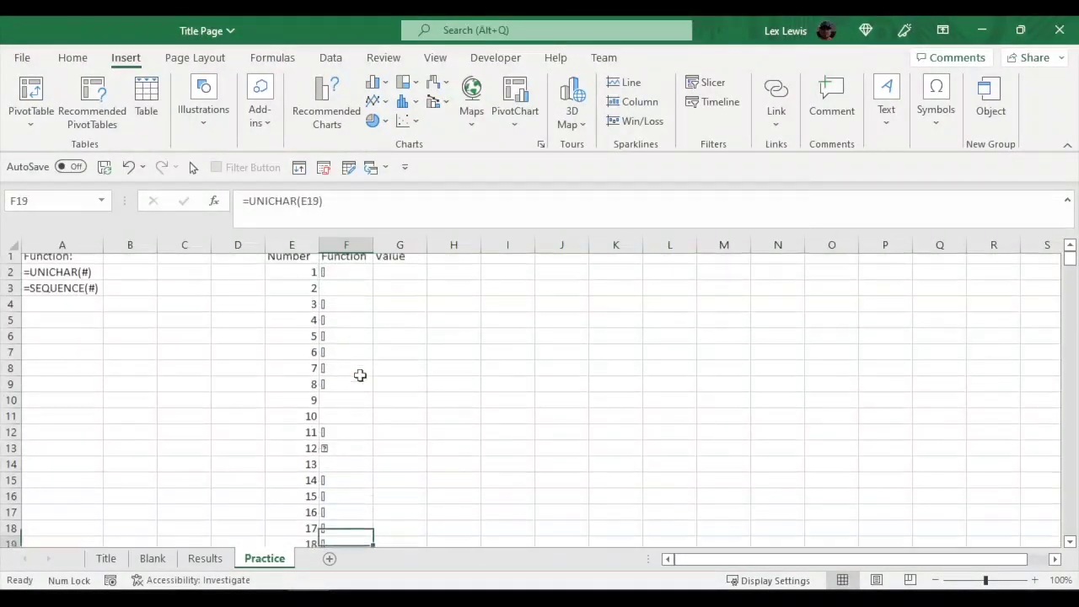
{"action": "key", "text": "Left"}
{"action": "key", "text": "Down"}
{"action": "key", "text": "Down"}
{"action": "key", "text": "Down"}
{"action": "key", "text": "Down"}
{"action": "key", "text": "Down"}
{"action": "key", "text": "Down"}
{"action": "key", "text": "Down"}
{"action": "key", "text": "Down"}
{"action": "key", "text": "Down"}
{"action": "key", "text": "Down"}
{"action": "key", "text": "Down"}
{"action": "key", "text": "Down"}
{"action": "key", "text": "Down"}
{"action": "key", "text": "Down"}
{"action": "key", "text": "Down"}
{"action": "key", "text": "Down"}
{"action": "key", "text": "Down"}
{"action": "key", "text": "Down"}
{"action": "key", "text": "Down"}
{"action": "key", "text": "Down"}
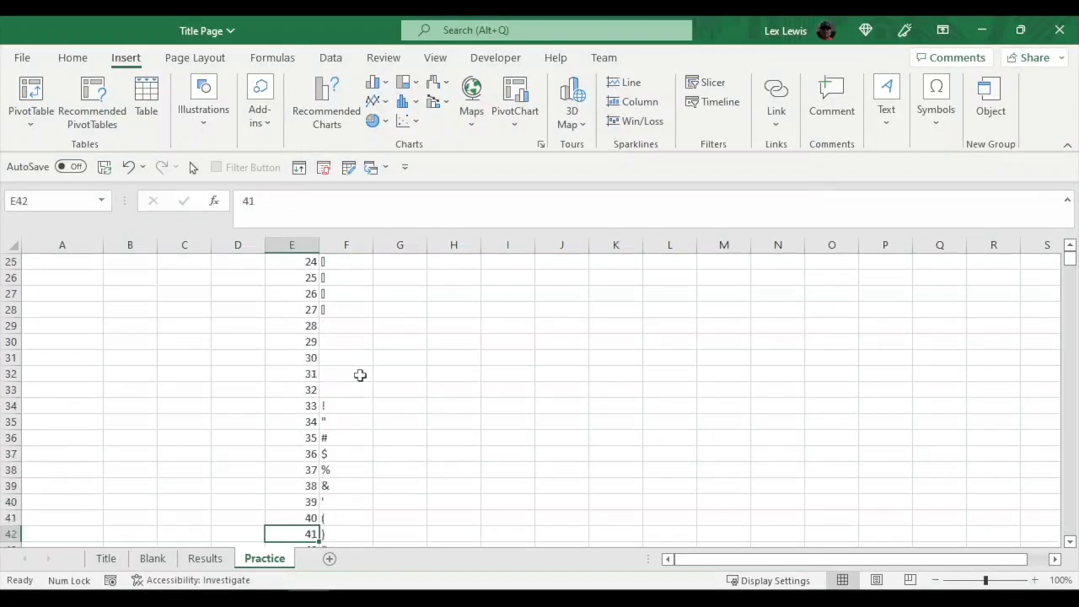
{"action": "key", "text": "Down"}
{"action": "key", "text": "Down"}
{"action": "key", "text": "Down"}
{"action": "key", "text": "Down"}
{"action": "key", "text": "Down"}
{"action": "key", "text": "Down"}
{"action": "key", "text": "Down"}
{"action": "key", "text": "Down"}
{"action": "key", "text": "Down"}
{"action": "key", "text": "Down"}
{"action": "key", "text": "Down"}
{"action": "key", "text": "Down"}
{"action": "key", "text": "Down"}
{"action": "key", "text": "Down"}
{"action": "key", "text": "Down"}
{"action": "key", "text": "Down"}
{"action": "key", "text": "Down"}
{"action": "key", "text": "Down"}
{"action": "key", "text": "Down"}
{"action": "key", "text": "Down"}
{"action": "key", "text": "Right"}
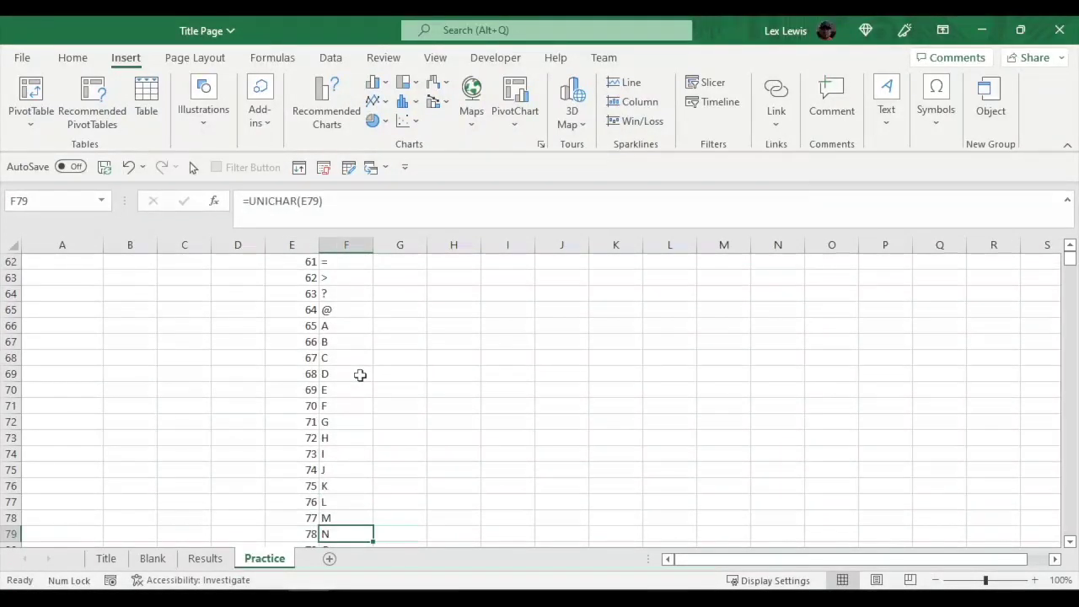
Step: Review the Function column's characters from row 79 back up to the header in F1
{"action": "key", "text": "Up"}
{"action": "key", "text": "Up"}
{"action": "key", "text": "Up"}
{"action": "key", "text": "Up"}
{"action": "key", "text": "Up"}
{"action": "key", "text": "Up"}
{"action": "key", "text": "Up"}
{"action": "key", "text": "Up"}
{"action": "key", "text": "Up"}
{"action": "key", "text": "Up"}
{"action": "key", "text": "Up"}
{"action": "key", "text": "Up"}
{"action": "key", "text": "Up"}
{"action": "key", "text": "Up"}
{"action": "key", "text": "Up"}
{"action": "key", "text": "Up"}
{"action": "key", "text": "Up"}
{"action": "key", "text": "Up"}
{"action": "key", "text": "Up"}
{"action": "key", "text": "Up"}
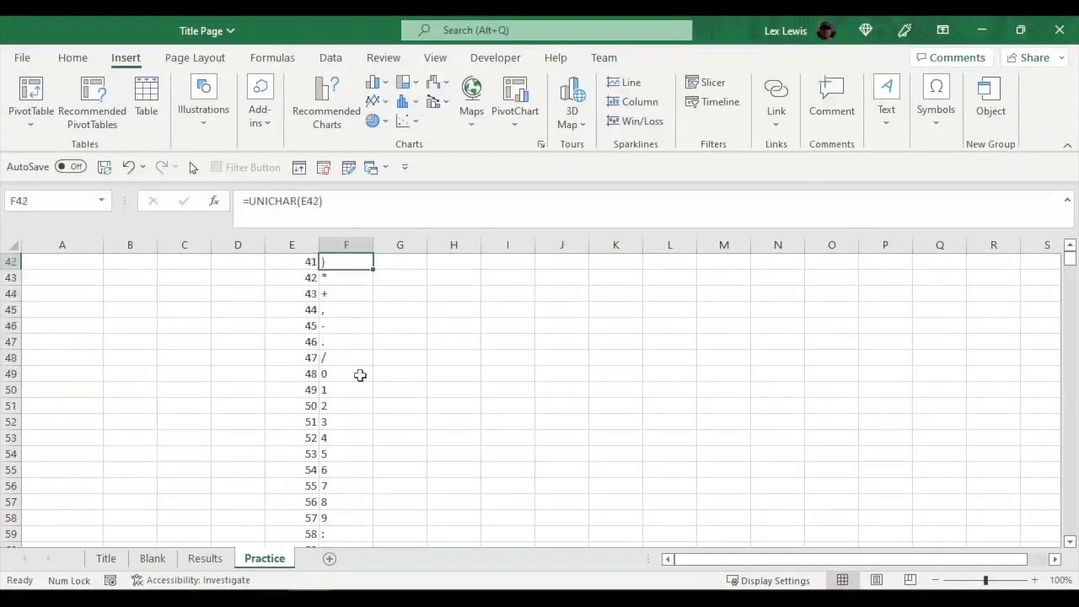
{"action": "key", "text": "Up"}
{"action": "key", "text": "Up"}
{"action": "key", "text": "Up"}
{"action": "key", "text": "Up"}
{"action": "key", "text": "Up"}
{"action": "key", "text": "Up"}
{"action": "key", "text": "Up"}
{"action": "key", "text": "Up"}
{"action": "key", "text": "Up"}
{"action": "key", "text": "Up"}
{"action": "key", "text": "Up"}
{"action": "key", "text": "Up"}
{"action": "key", "text": "Up"}
{"action": "key", "text": "Up"}
{"action": "key", "text": "Up"}
{"action": "key", "text": "Up"}
{"action": "key", "text": "Up"}
{"action": "key", "text": "Up"}
{"action": "key", "text": "Up"}
{"action": "key", "text": "Up"}
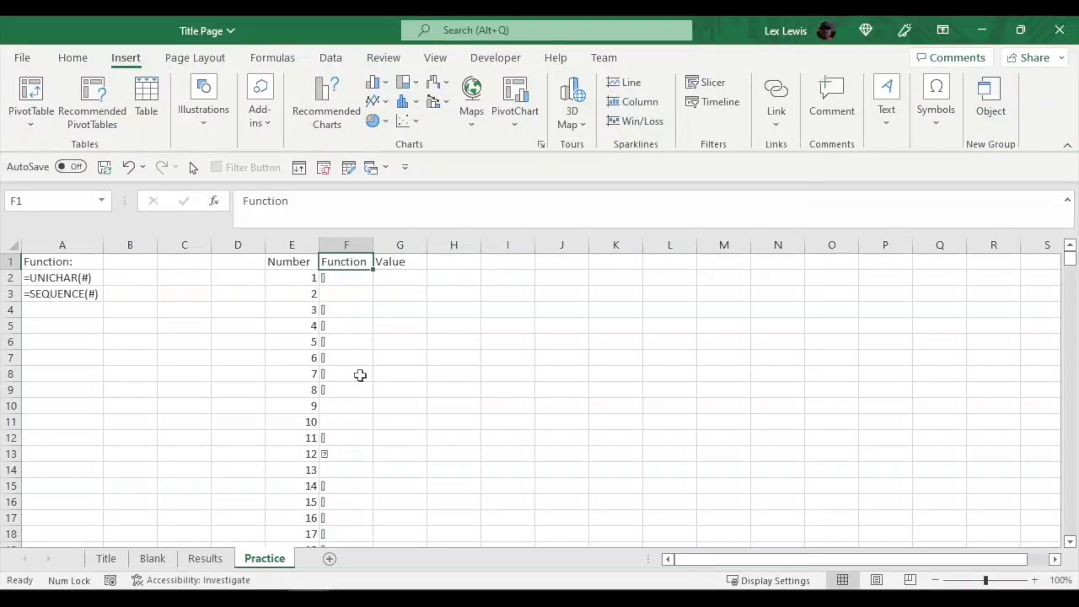
Step: Examine the first entries of the Number column alongside the characters in the Function column
{"action": "key", "text": "Down"}
{"action": "key", "text": "Left"}
{"action": "key", "text": "Down"}
{"action": "key", "text": "Down"}
{"action": "key", "text": "Down"}
{"action": "key", "text": "Down"}
{"action": "key", "text": "Down"}
{"action": "key", "text": "Down"}
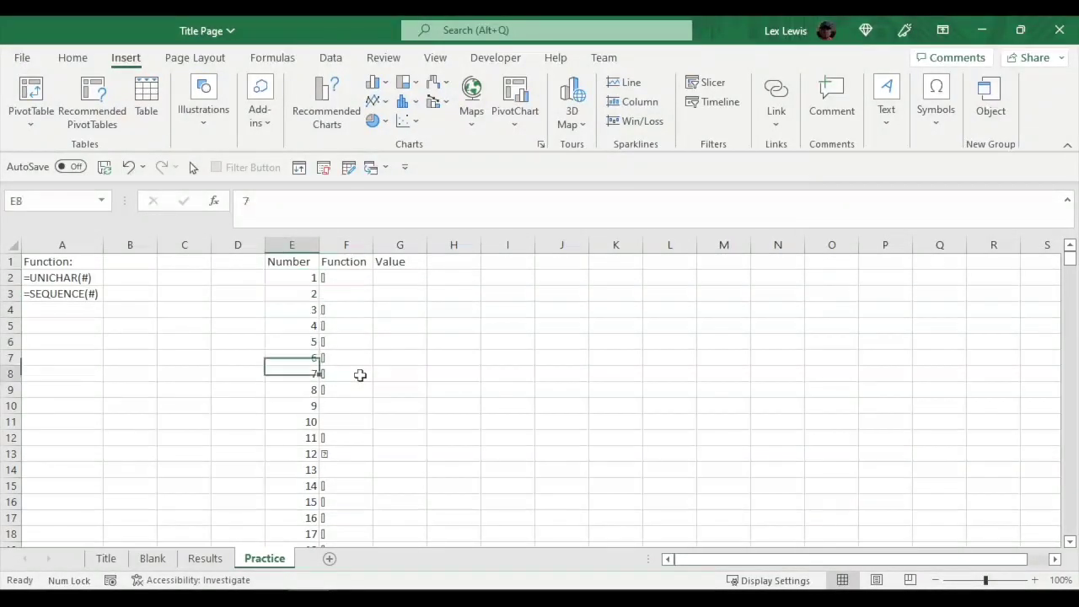
{"action": "key", "text": "Down"}
{"action": "key", "text": "Down"}
{"action": "key", "text": "Down"}
{"action": "key", "text": "Down"}
{"action": "key", "text": "Down"}
{"action": "key", "text": "Down"}
{"action": "key", "text": "Down"}
{"action": "key", "text": "Down"}
{"action": "key", "text": "Down"}
{"action": "key", "text": "Down"}
{"action": "key", "text": "Down"}
{"action": "key", "text": "Down"}
{"action": "key", "text": "Down"}
{"action": "key", "text": "Down"}
{"action": "key", "text": "Down"}
{"action": "key", "text": "Up"}
{"action": "key", "text": "Up"}
{"action": "key", "text": "Up"}
{"action": "key", "text": "Up"}
{"action": "key", "text": "Up"}
{"action": "key", "text": "Up"}
{"action": "key", "text": "Up"}
{"action": "key", "text": "Up"}
{"action": "key", "text": "Up"}
{"action": "key", "text": "Up"}
{"action": "key", "text": "Up"}
{"action": "key", "text": "Up"}
{"action": "key", "text": "Up"}
{"action": "key", "text": "Up"}
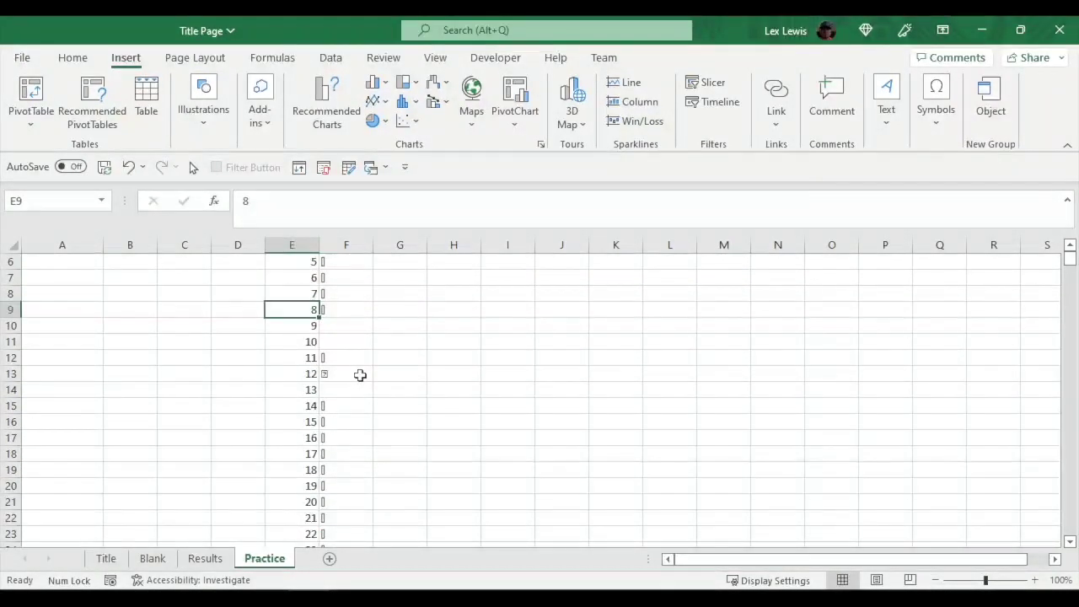
{"action": "key", "text": "Up"}
{"action": "key", "text": "Up"}
{"action": "key", "text": "Up"}
{"action": "key", "text": "Up"}
{"action": "key", "text": "Up"}
{"action": "key", "text": "Up"}
{"action": "key", "text": "Up"}
{"action": "key", "text": "Up"}
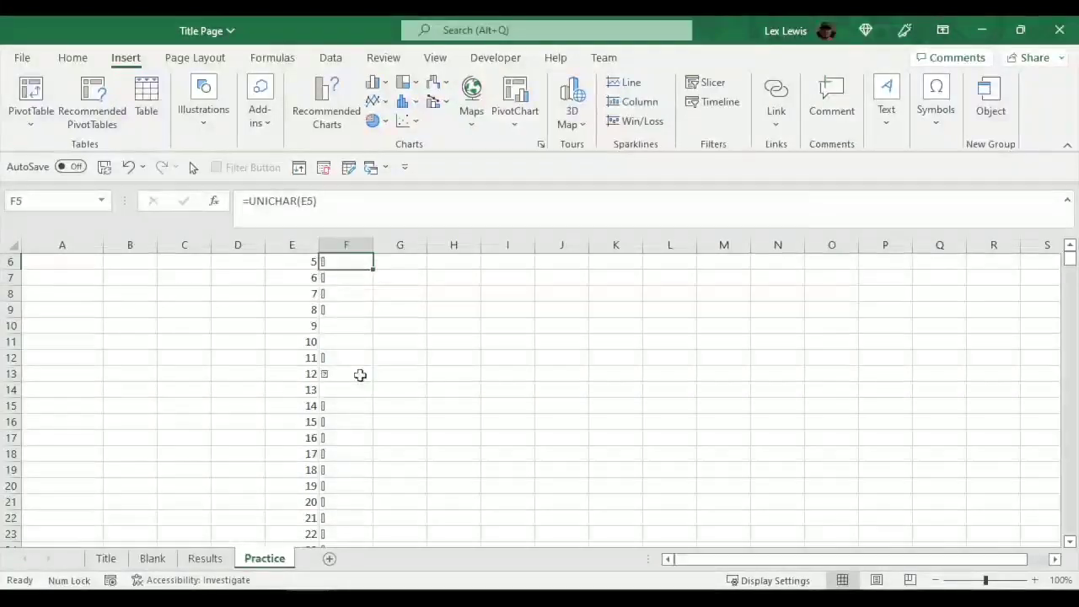
{"action": "key", "text": "Down"}
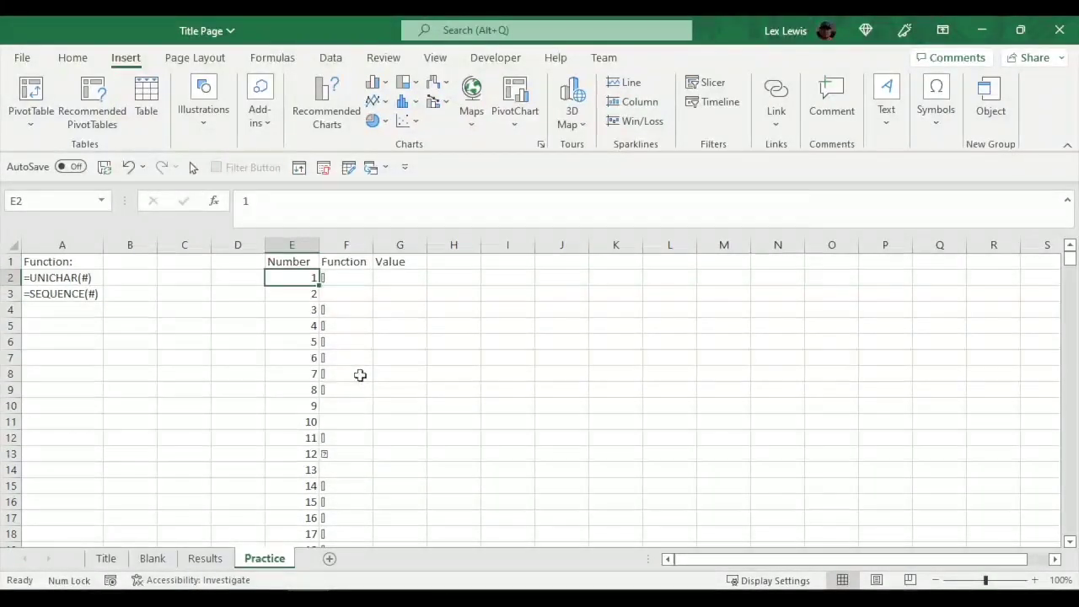
{"action": "left_click", "coordinate": [282, 293]}
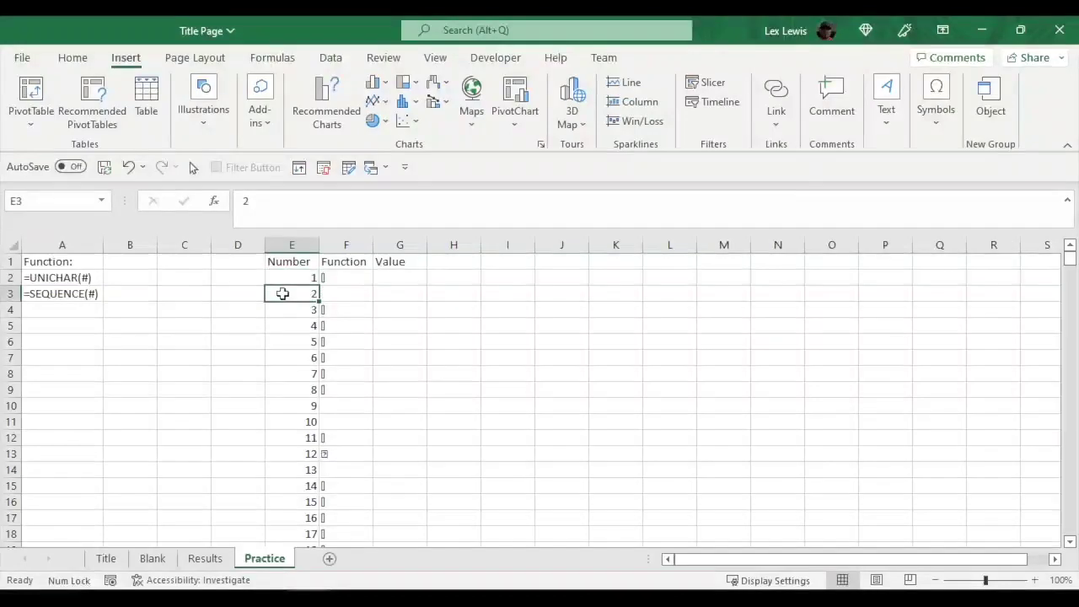
Step: Copy all UNICHAR results from F2 down to F50002 and paste them as values only into the Value column from G2
{"action": "left_click", "coordinate": [344, 277]}
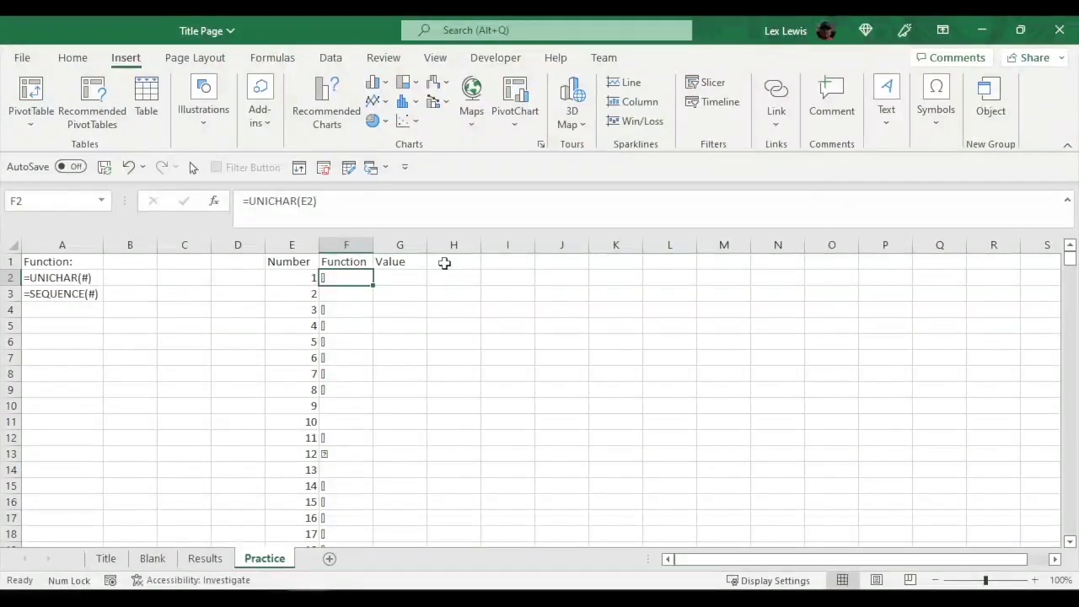
{"action": "key", "text": "ctrl+shift+Down"}
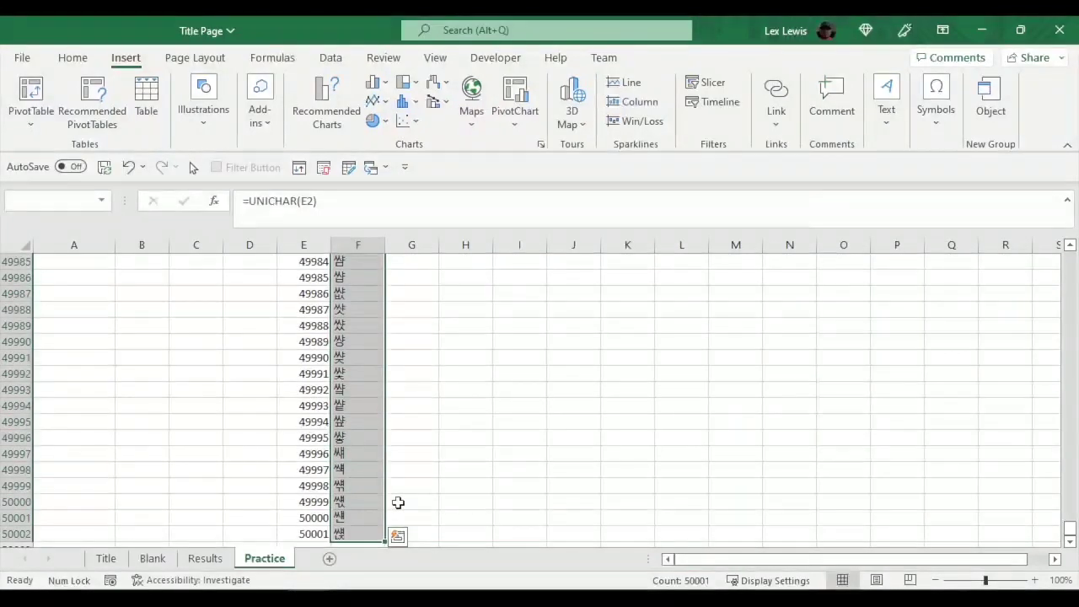
{"action": "key", "text": "ctrl+c"}
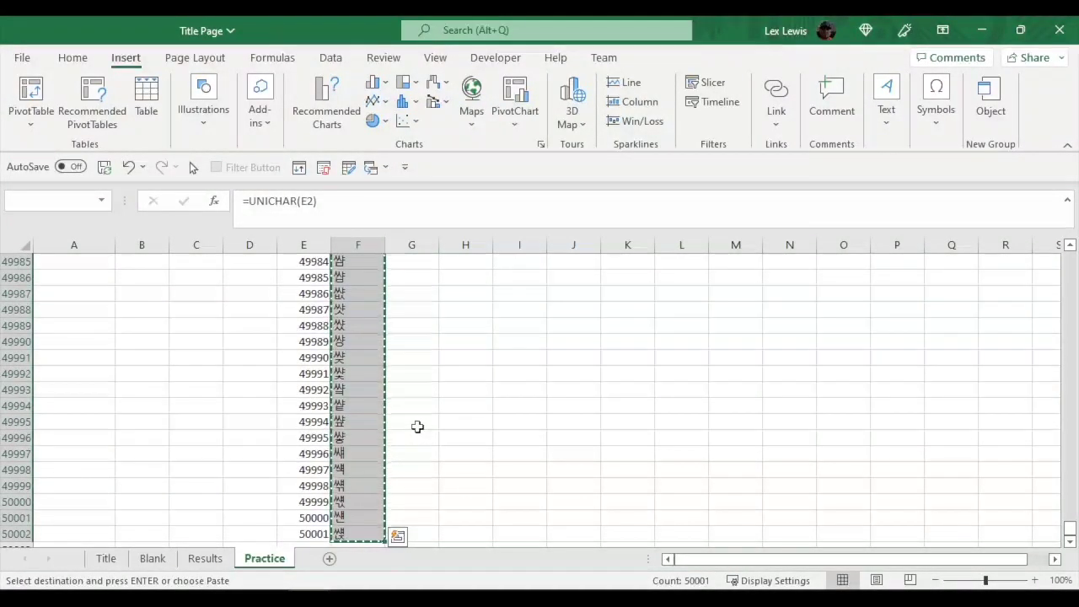
{"action": "key", "text": "Right"}
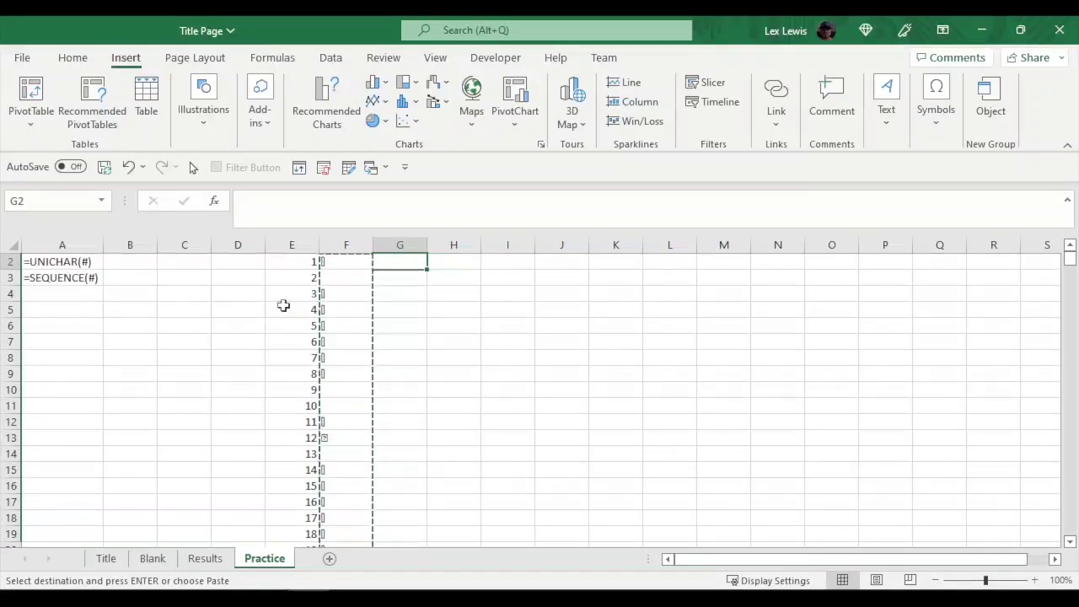
{"action": "scroll", "coordinate": [320, 306], "scroll_direction": "up", "scroll_amount": 1}
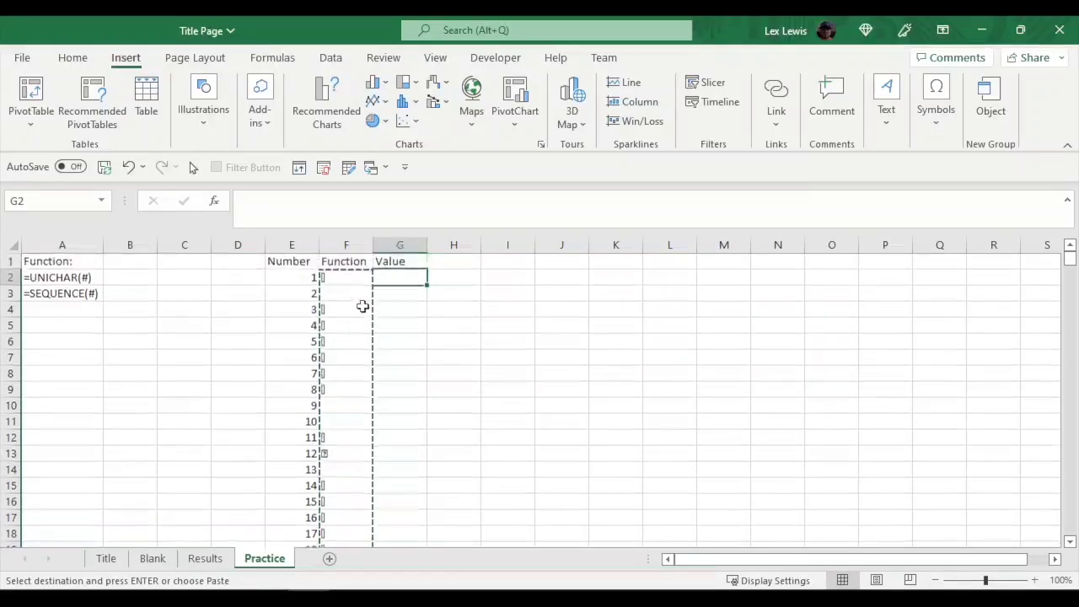
{"action": "right_click", "coordinate": [400, 277]}
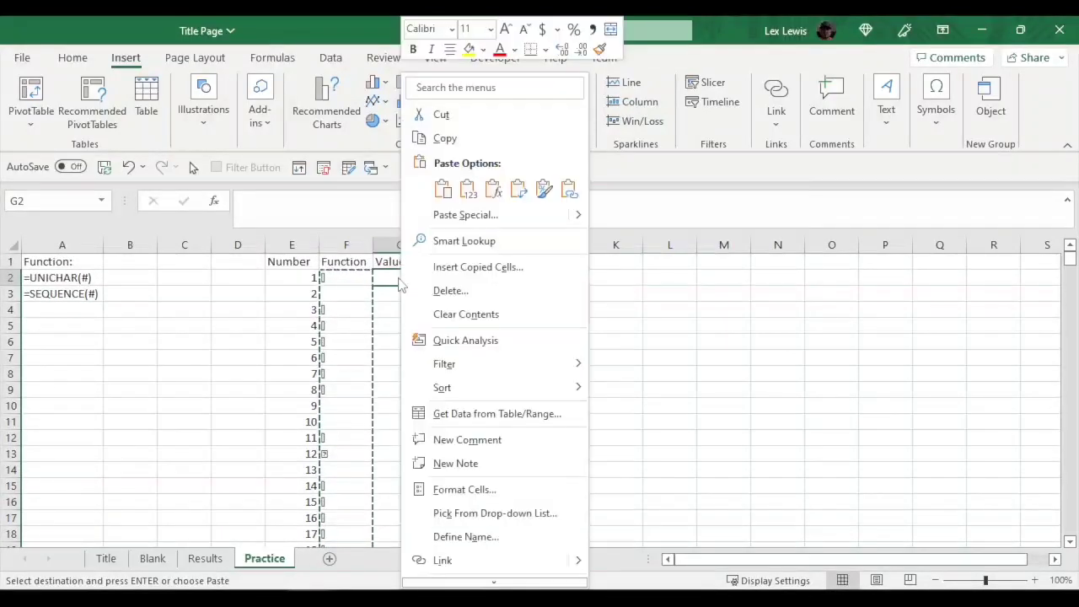
{"action": "left_click", "coordinate": [468, 191]}
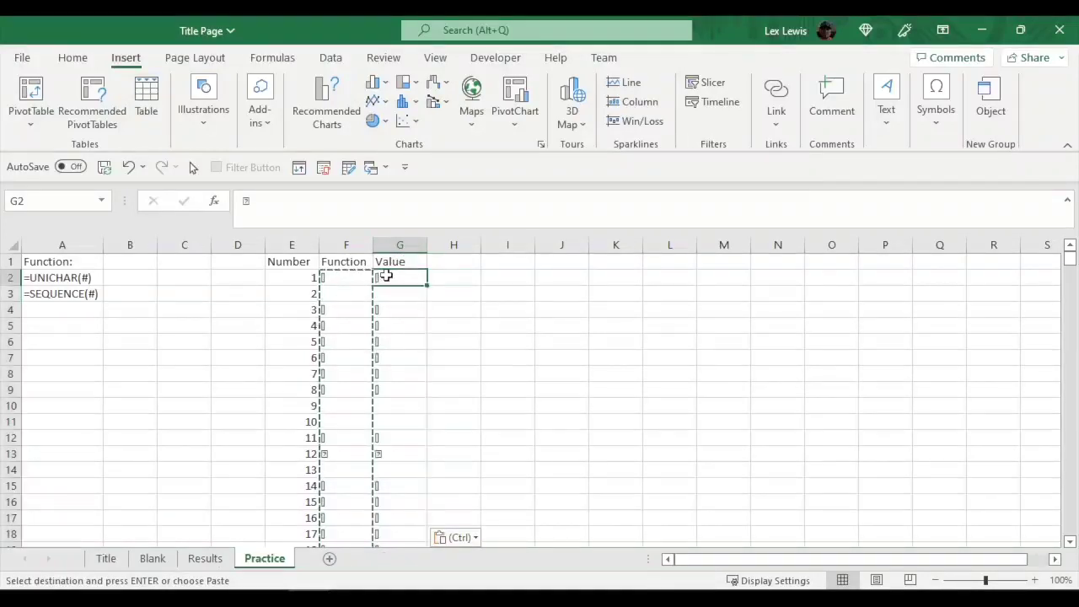
{"action": "left_click", "coordinate": [331, 276]}
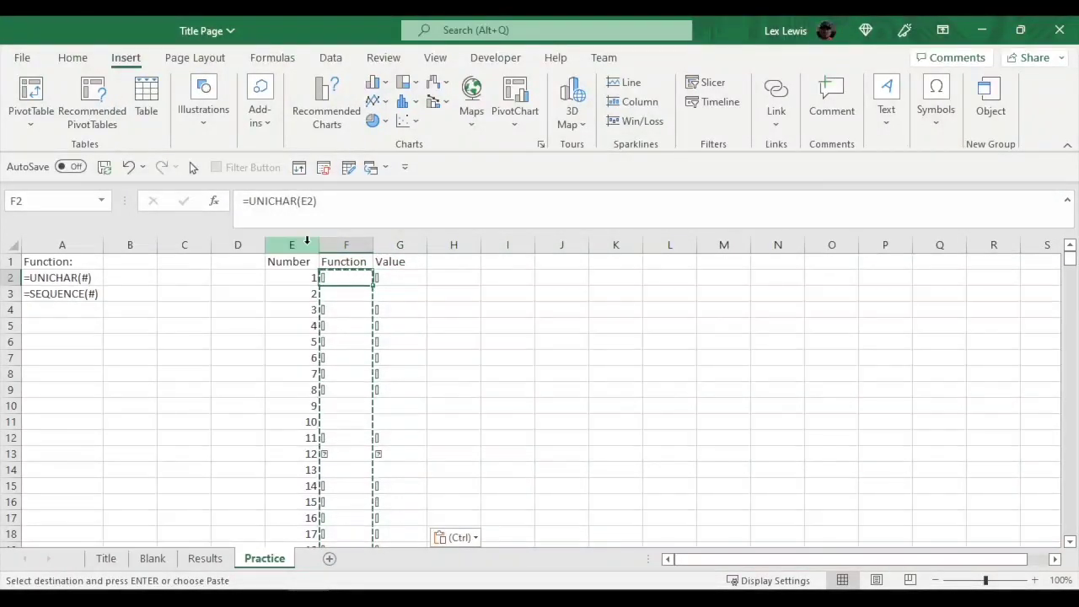
Step: Review the Function column down to about row 23, and check the Number column to its end and back up to E2
{"action": "key", "text": "Down"}
{"action": "key", "text": "Down"}
{"action": "key", "text": "Down"}
{"action": "key", "text": "Down"}
{"action": "key", "text": "Down"}
{"action": "key", "text": "Down"}
{"action": "key", "text": "Down"}
{"action": "key", "text": "Down"}
{"action": "key", "text": "Down"}
{"action": "key", "text": "Down"}
{"action": "key", "text": "Down"}
{"action": "key", "text": "Down"}
{"action": "key", "text": "Down"}
{"action": "key", "text": "Down"}
{"action": "key", "text": "Down"}
{"action": "key", "text": "Down"}
{"action": "key", "text": "Down"}
{"action": "key", "text": "Down"}
{"action": "key", "text": "Down"}
{"action": "key", "text": "Down"}
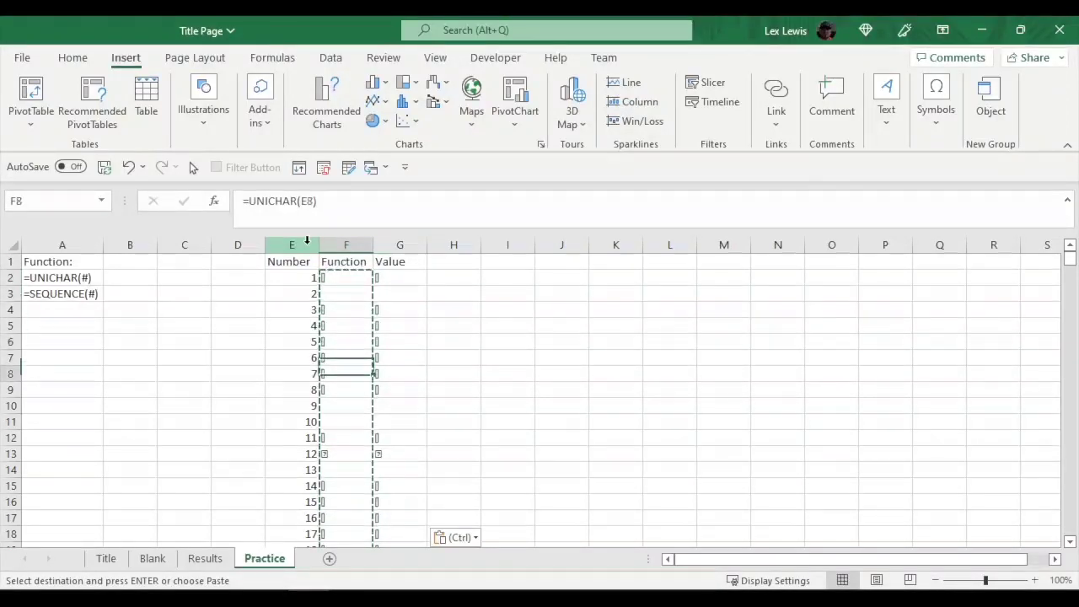
{"action": "key", "text": "ctrl+v"}
{"action": "key", "text": "Left"}
{"action": "key", "text": "Down"}
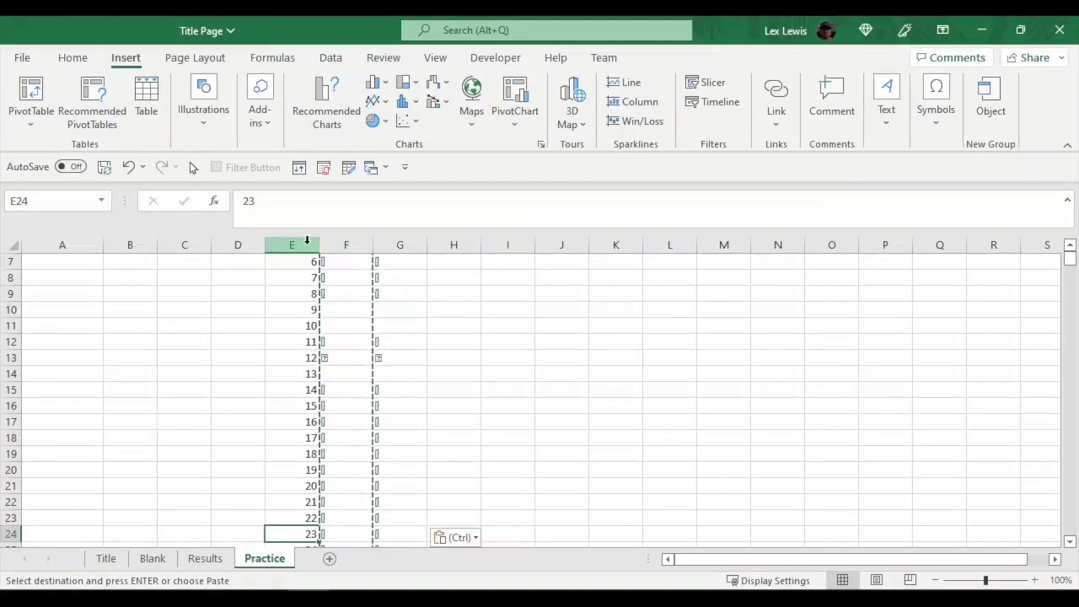
{"action": "key", "text": "ctrl+Down"}
{"action": "key", "text": "ctrl+Up"}
{"action": "key", "text": "Down"}
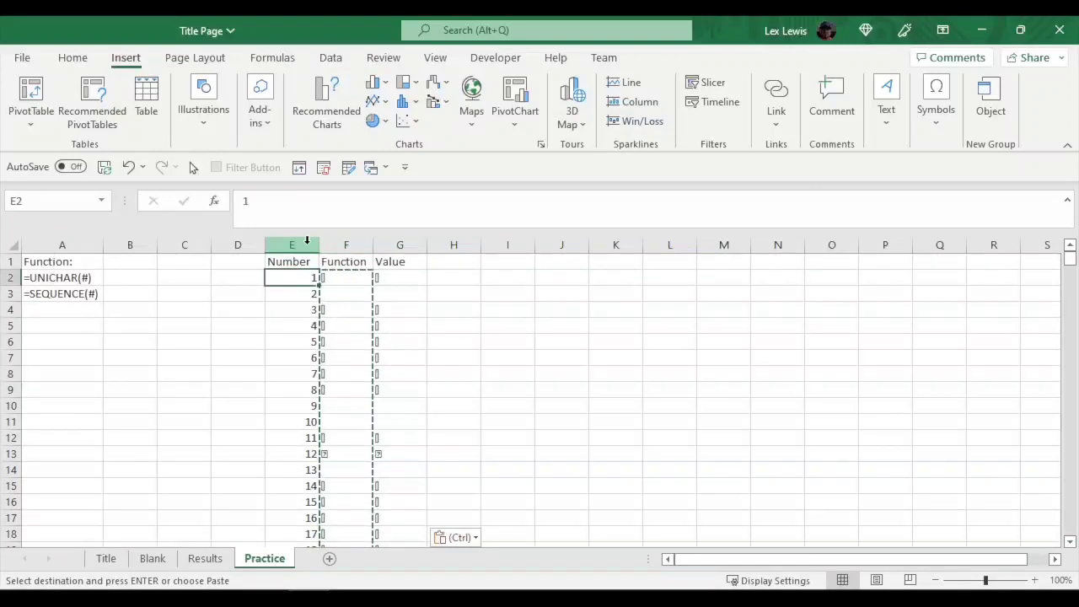
Step: Compare the number in E2, the UNICHAR formula in F2 and the plain value in G2
{"action": "key", "text": "Right"}
{"action": "key", "text": "Right"}
{"action": "key", "text": "Left"}
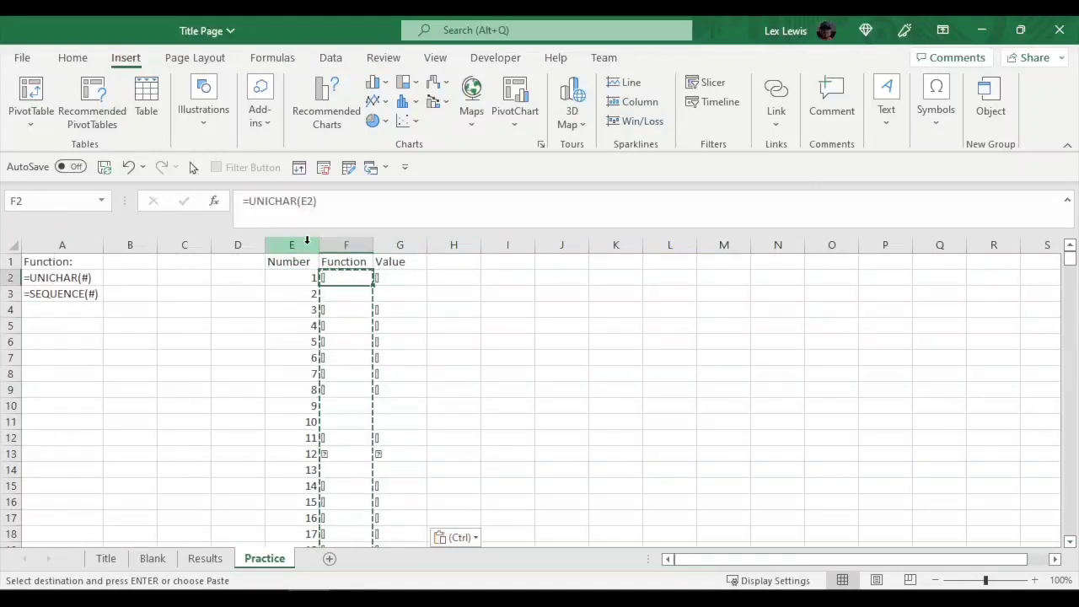
{"action": "key", "text": "Right"}
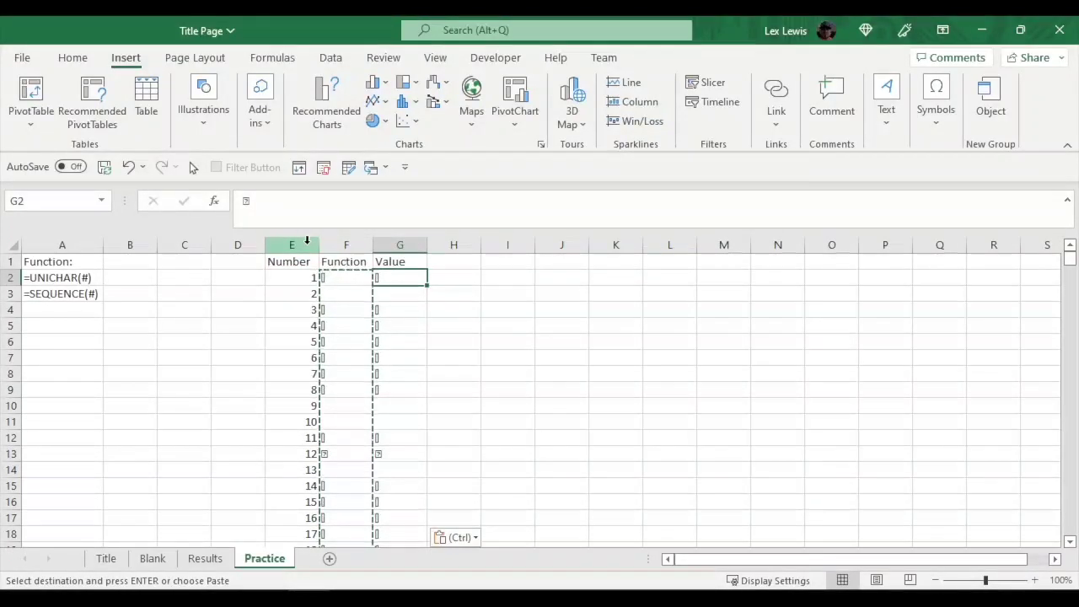
{"action": "key", "text": "Left"}
{"action": "key", "text": "Left"}
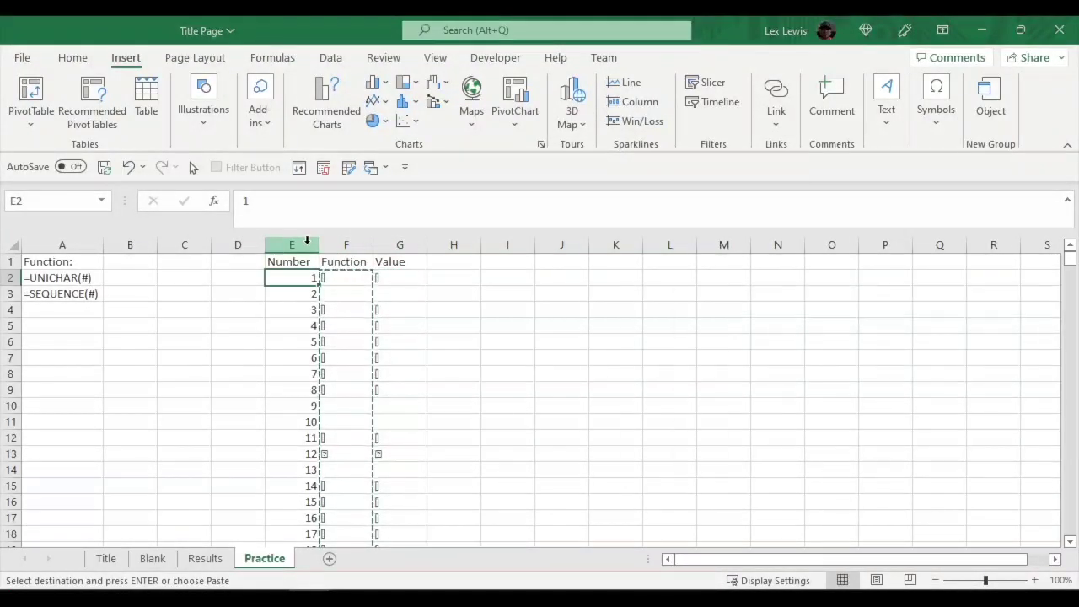
Step: Find number 10003 on the sheet and inspect the formula in F10004 and the plain value in G10004
{"action": "key", "text": "ctrl+f"}
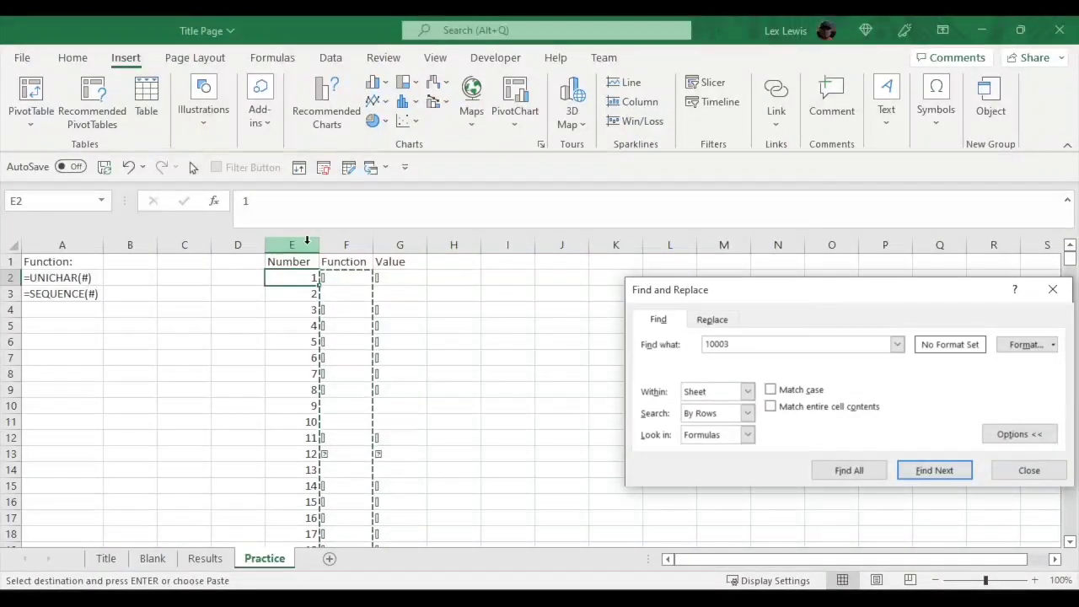
{"action": "left_click", "coordinate": [849, 471]}
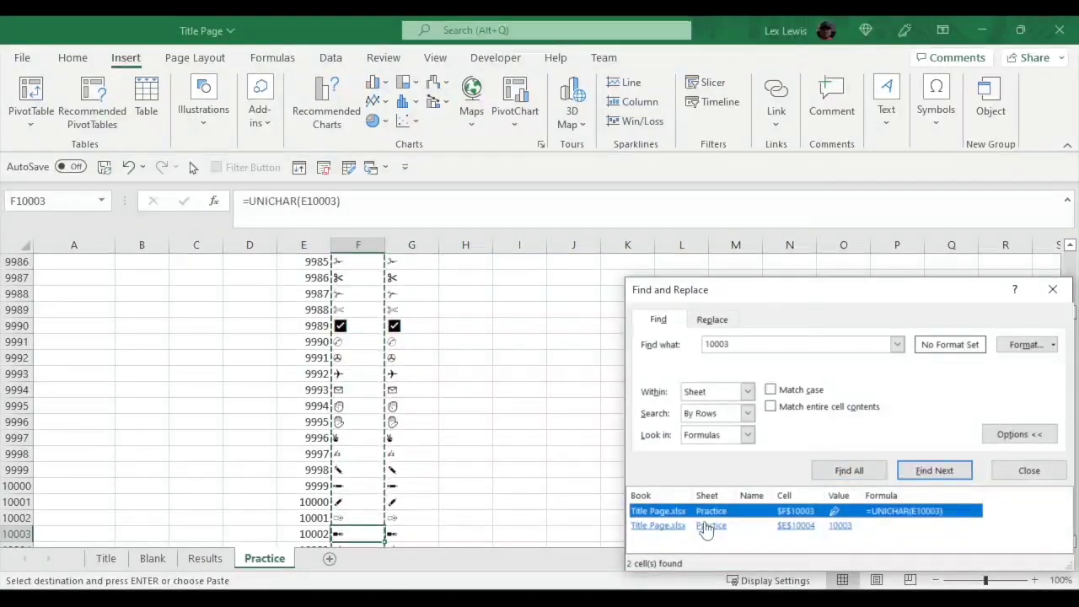
{"action": "left_click", "coordinate": [713, 525]}
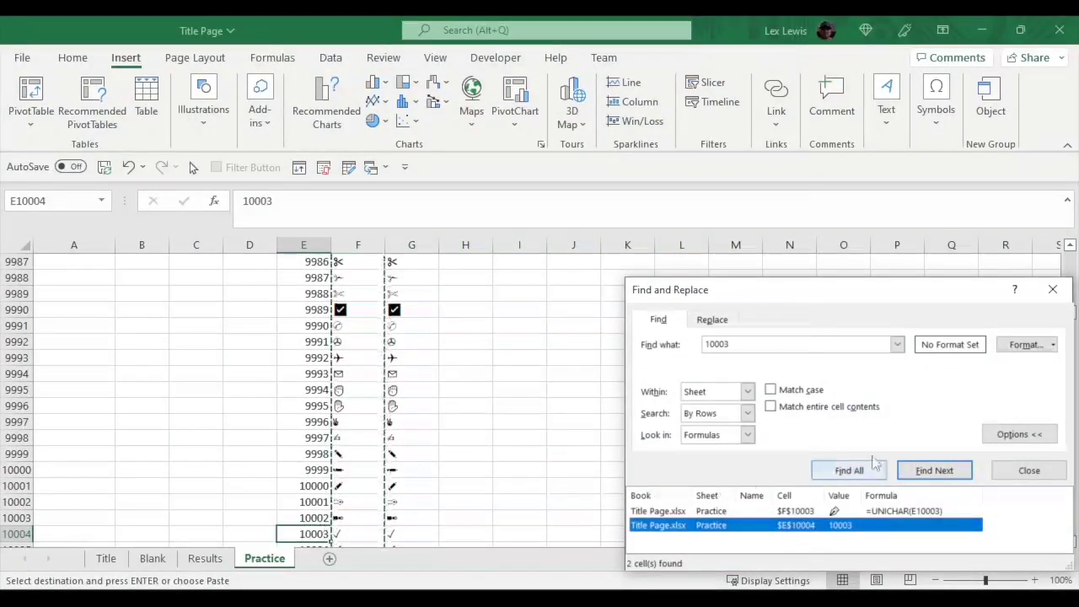
{"action": "left_click", "coordinate": [1029, 470]}
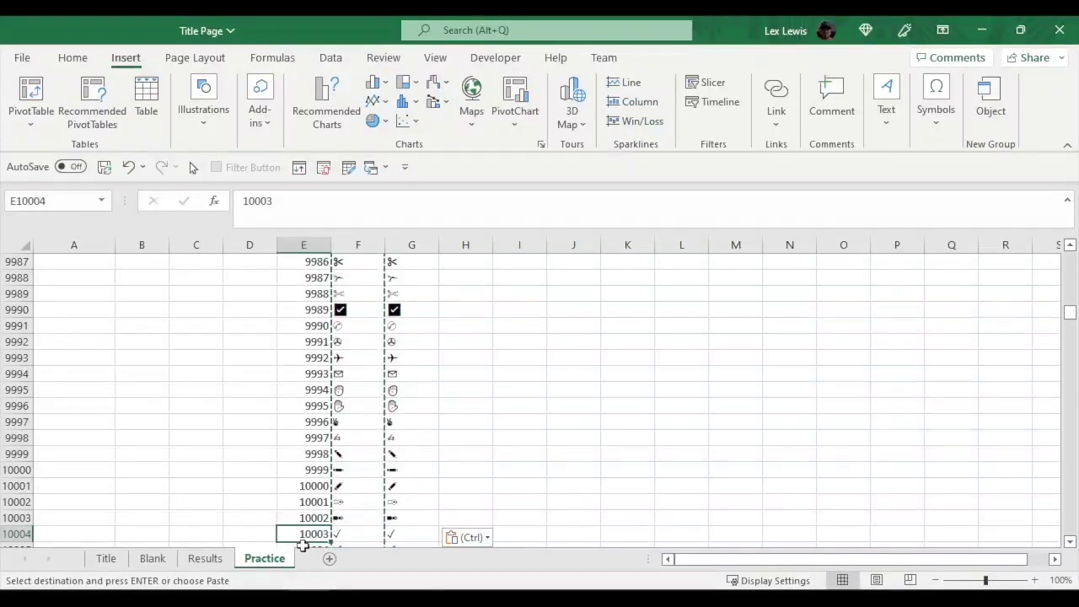
{"action": "left_click", "coordinate": [353, 533]}
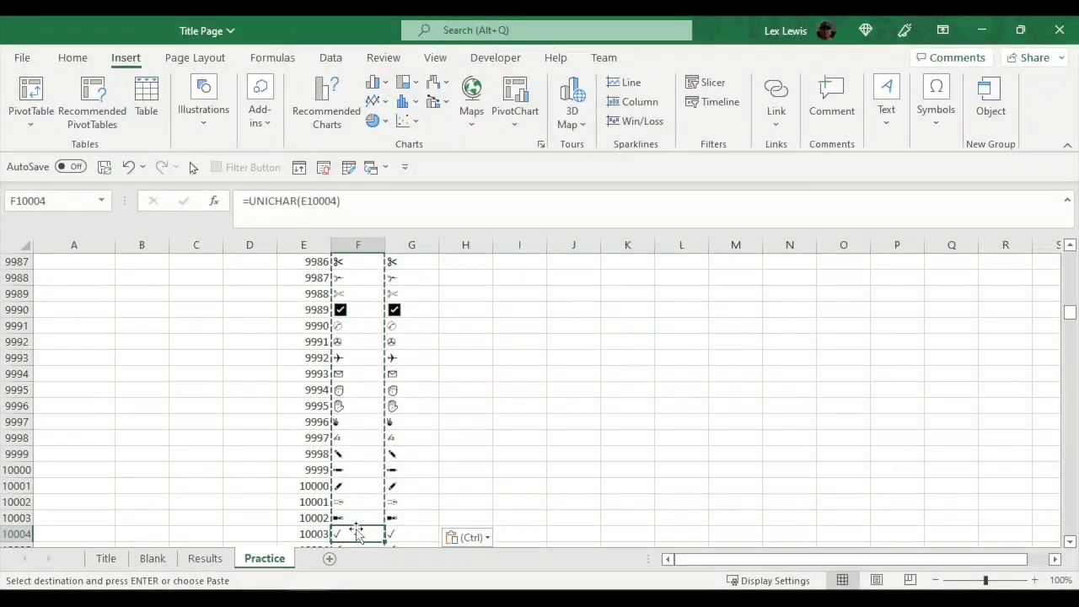
{"action": "left_click", "coordinate": [396, 531]}
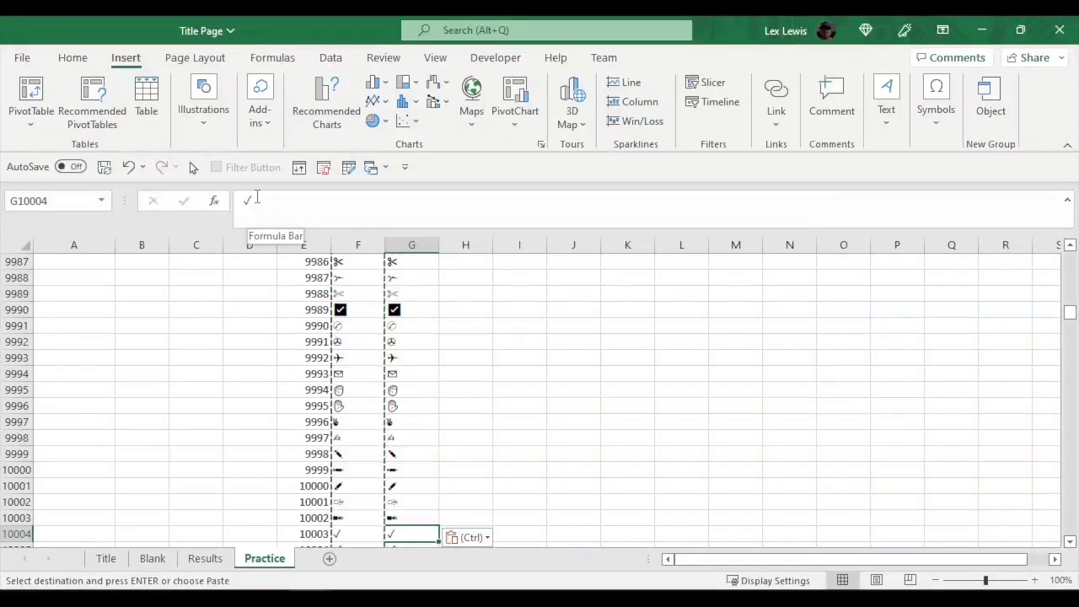
Step: Copy the check mark from G10004 and enter "jklfdjaflkdajskljd jkljfklajdf ✓ jkjklfdjaflkdj" in K10004 as sample text containing it
{"action": "left_click_drag", "start_coordinate": [257, 197], "coordinate": [237, 207]}
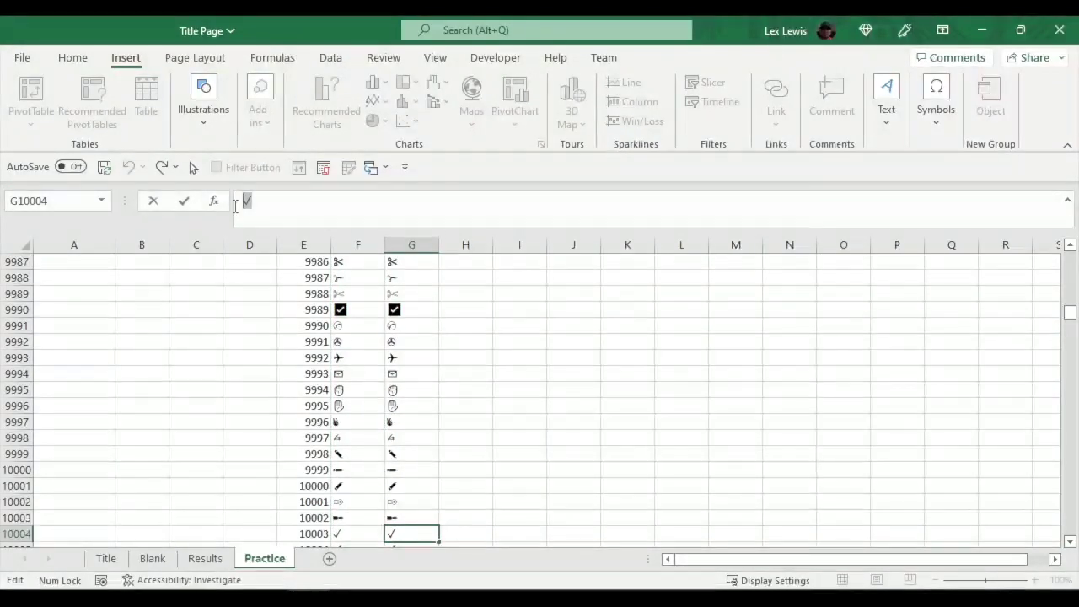
{"action": "key", "text": "Tab"}
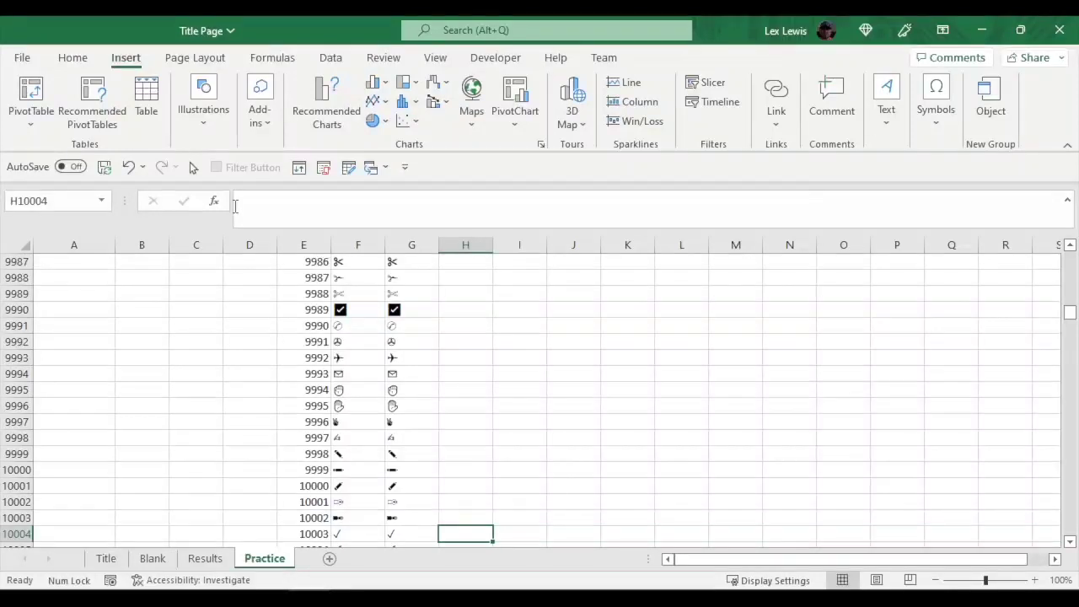
{"action": "key", "text": "Tab"}
{"action": "key", "text": "Tab"}
{"action": "key", "text": "Tab"}
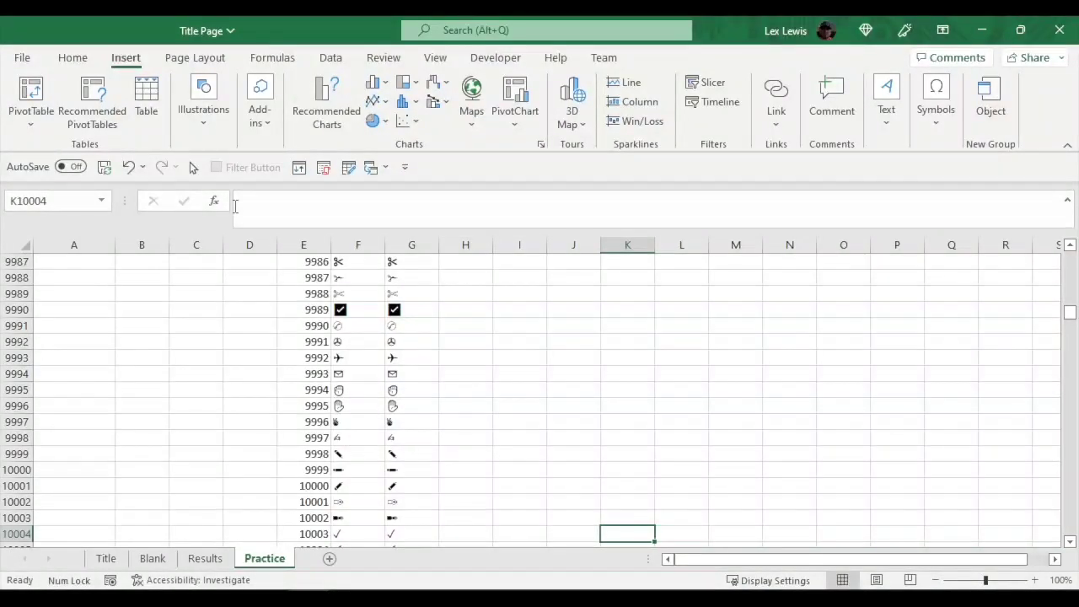
{"action": "left_click", "coordinate": [237, 206]}
{"action": "type", "text": "jklfdjaflkdajskljd jkljfklajdf"}
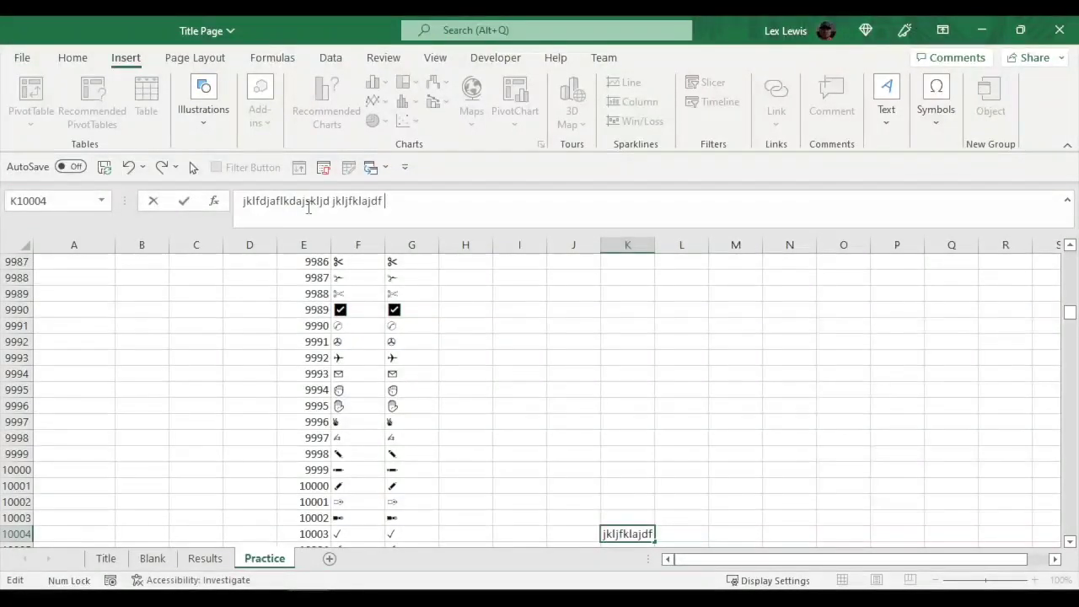
{"action": "type", "text": " ✓ jkjklfdjaflkdj"}
{"action": "key", "text": "Return"}
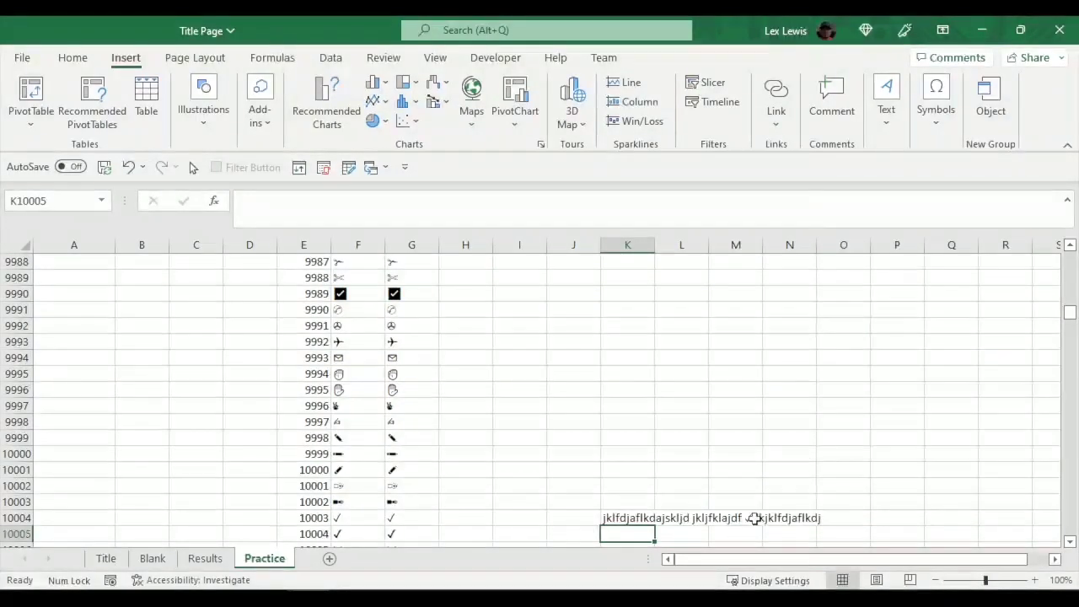
Step: Delete the sample text containing the check mark from K10004
{"action": "left_click", "coordinate": [398, 518]}
{"action": "left_click", "coordinate": [619, 518]}
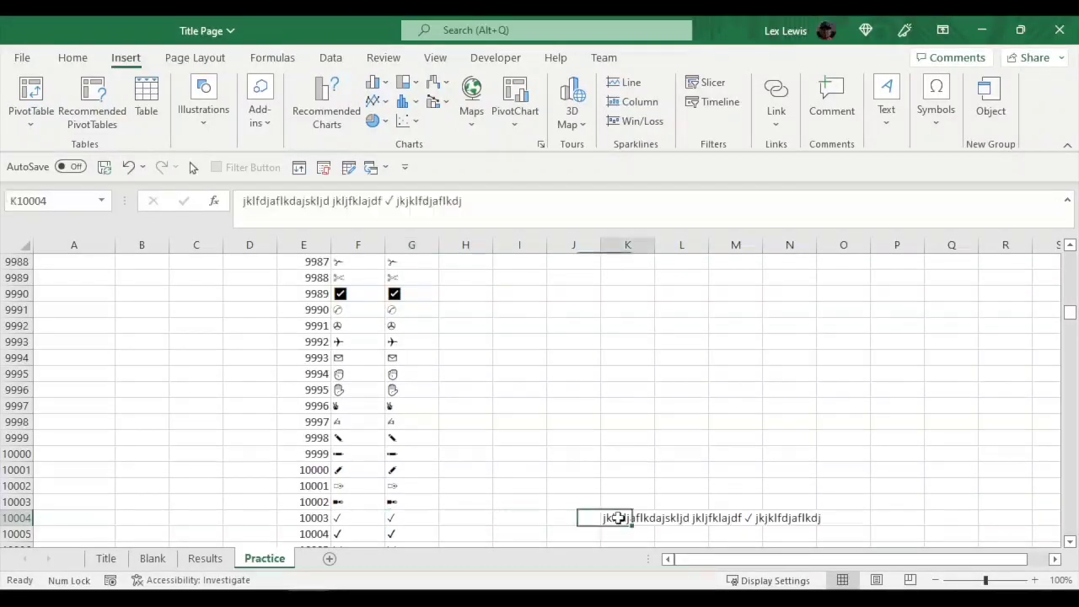
{"action": "key", "text": "Delete"}
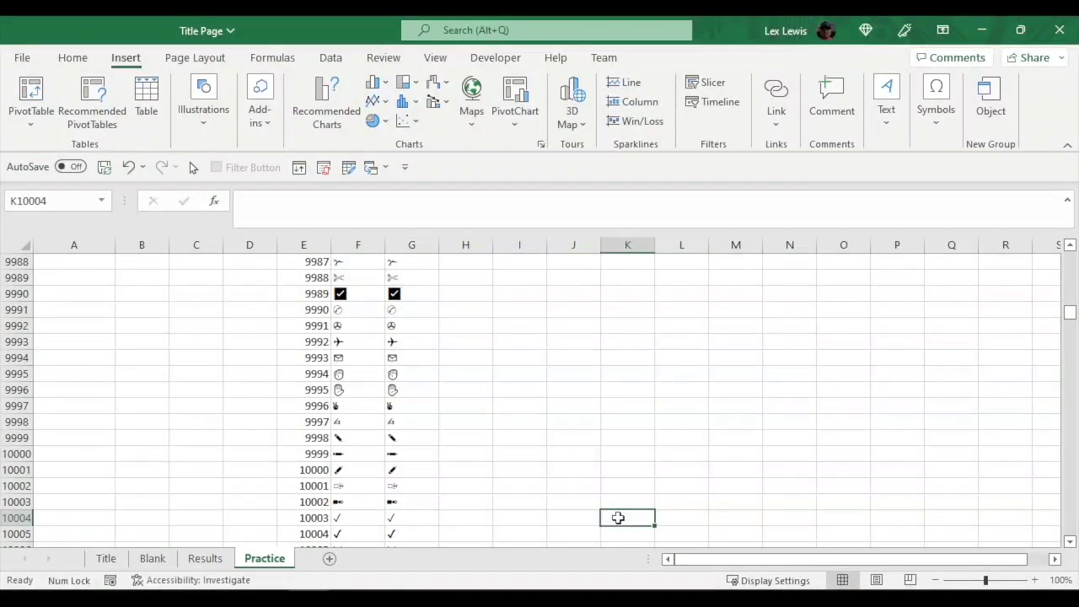
Step: Add a "Description" header in H1 beside Value and autofit the width of column H
{"action": "key", "text": "Left"}
{"action": "key", "text": "Left"}
{"action": "key", "text": "Left"}
{"action": "key", "text": "Left"}
{"action": "key", "text": "Left"}
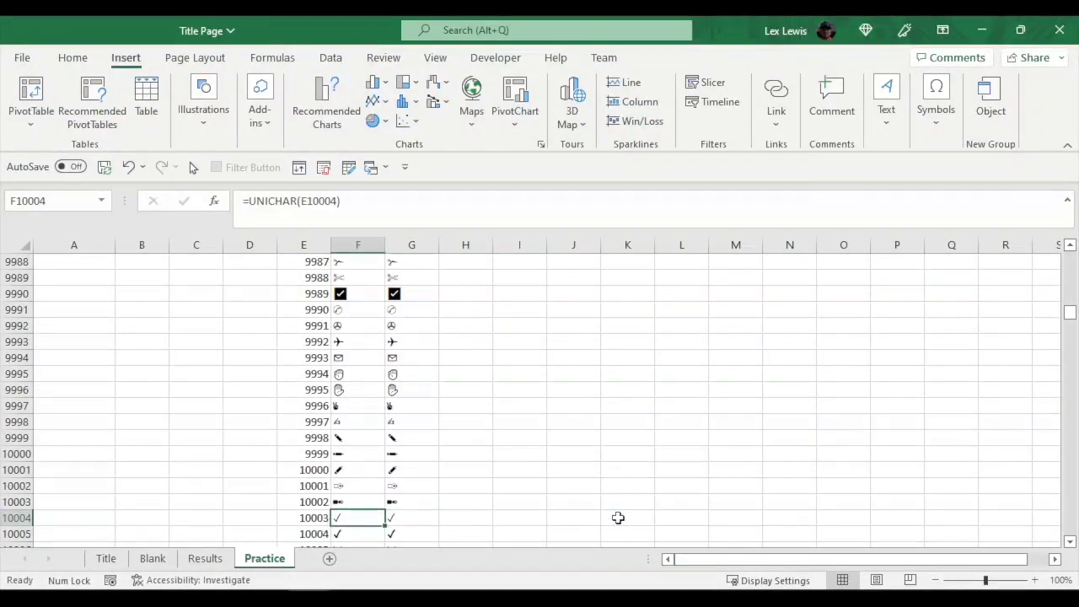
{"action": "key", "text": "Right"}
{"action": "key", "text": "ctrl+Up"}
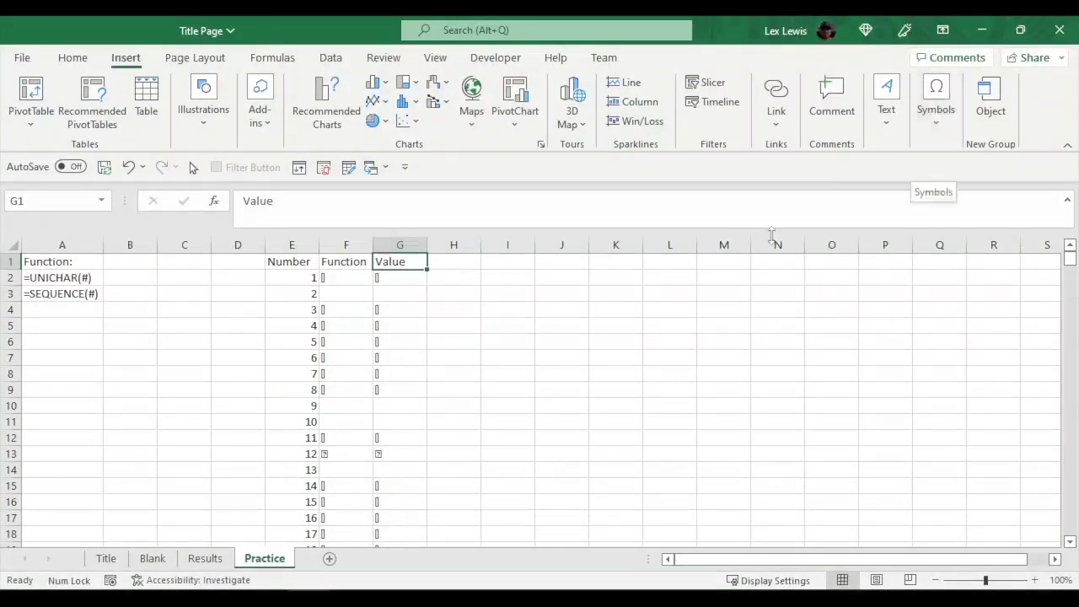
{"action": "left_click", "coordinate": [440, 263]}
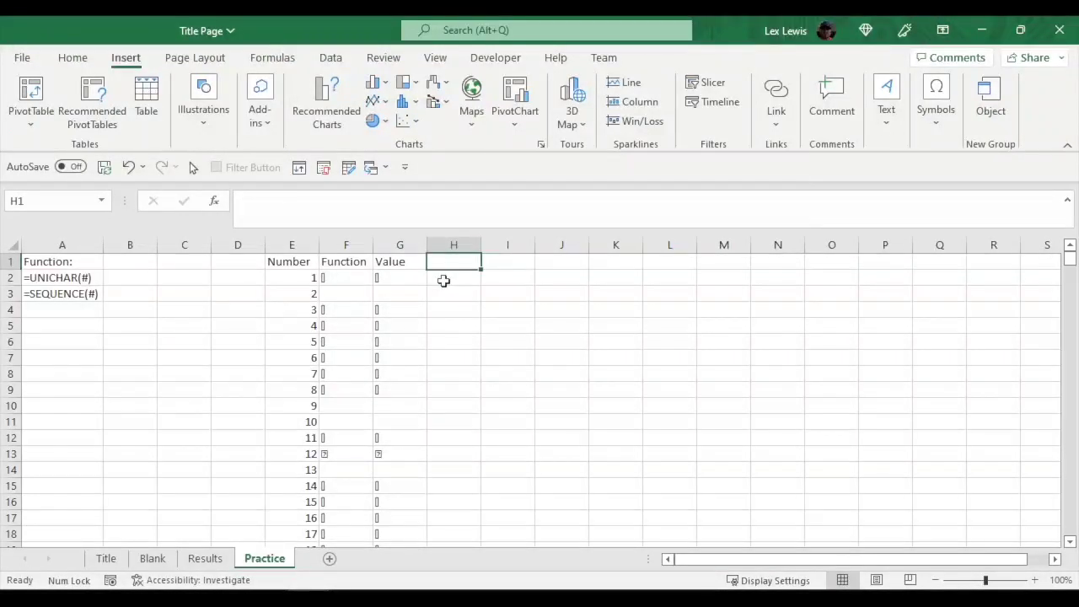
{"action": "type", "text": "Description"}
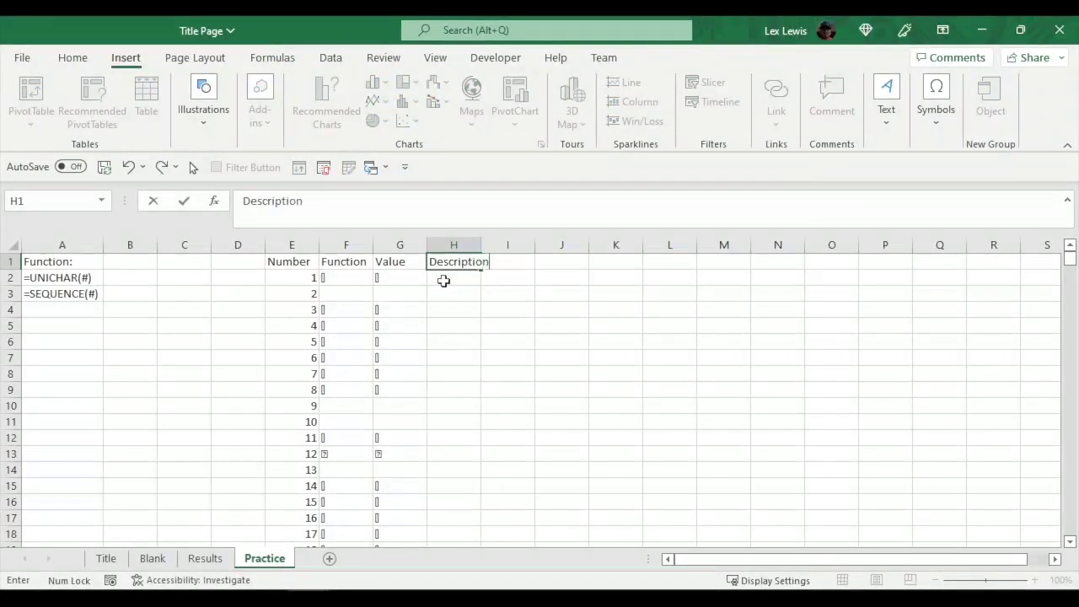
{"action": "key", "text": "Return"}
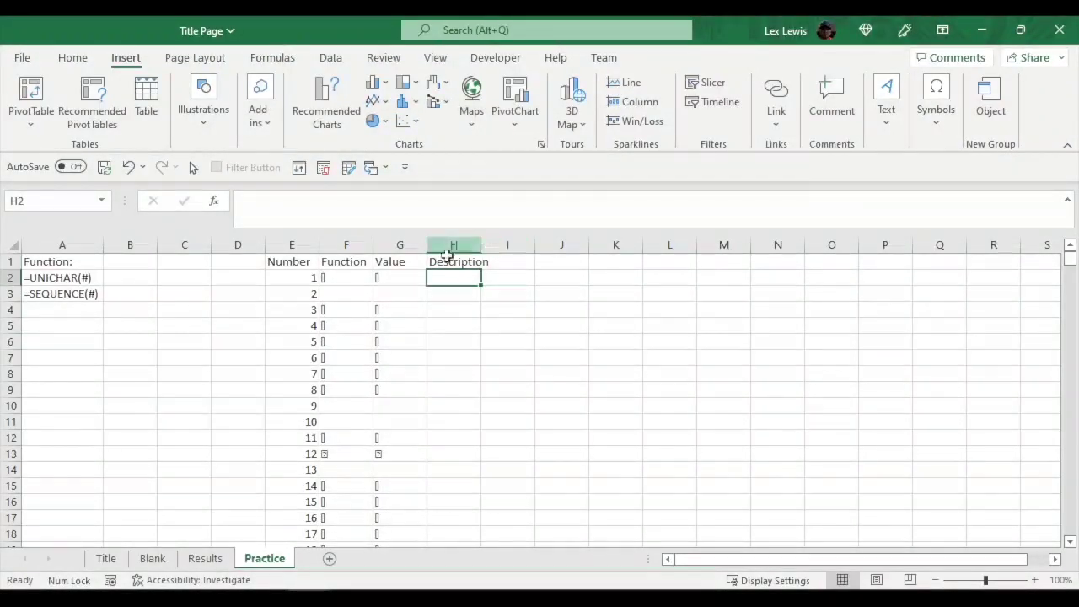
{"action": "double_click", "coordinate": [485, 244]}
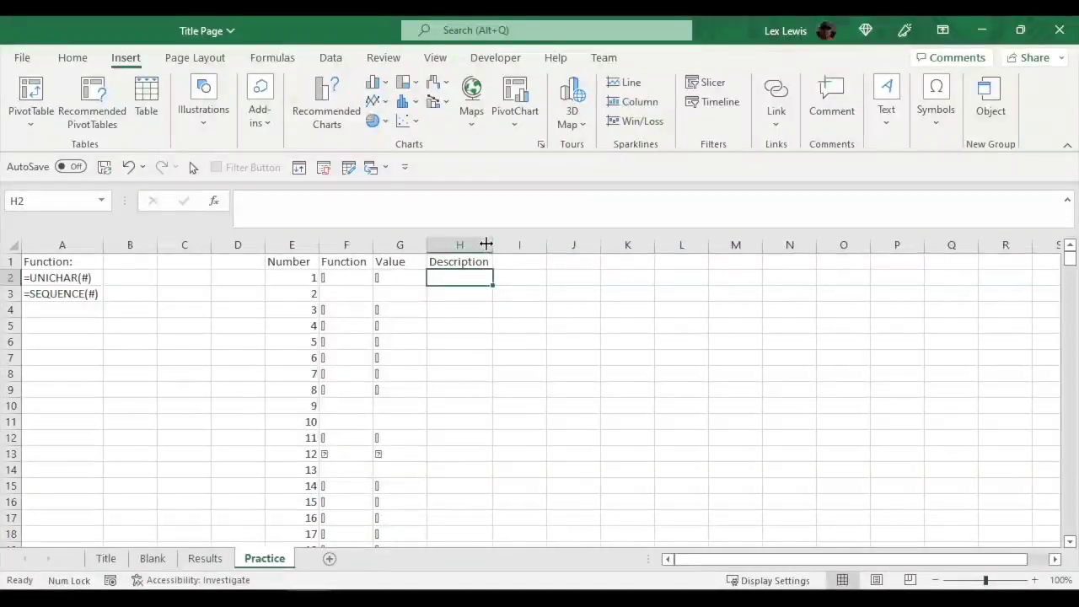
Step: Convert the range E1:H50002 into a table that has headers
{"action": "left_click", "coordinate": [300, 261]}
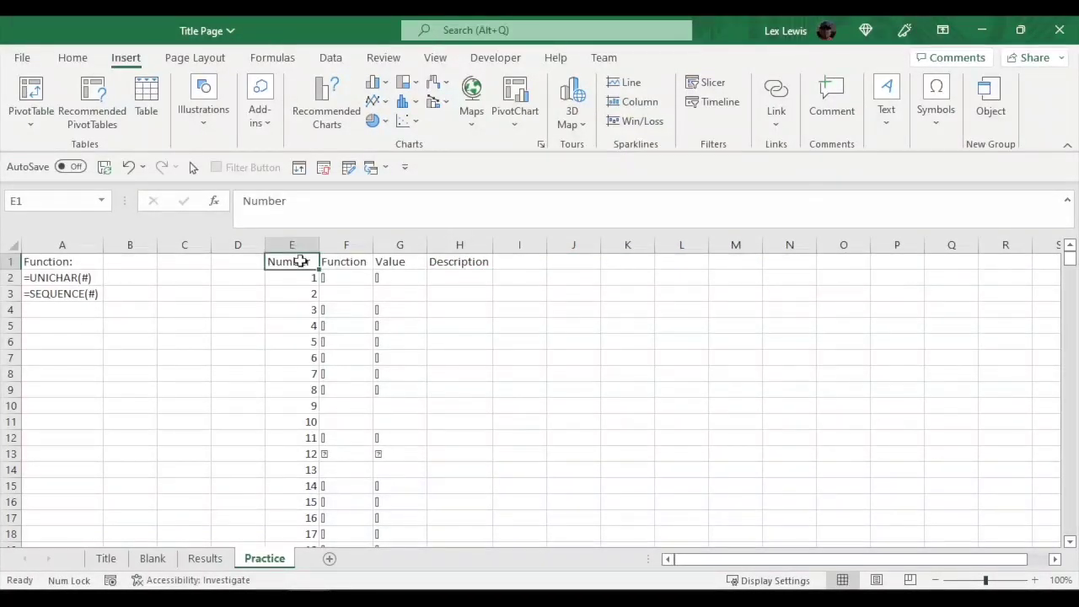
{"action": "key", "text": "ctrl+shift+Down"}
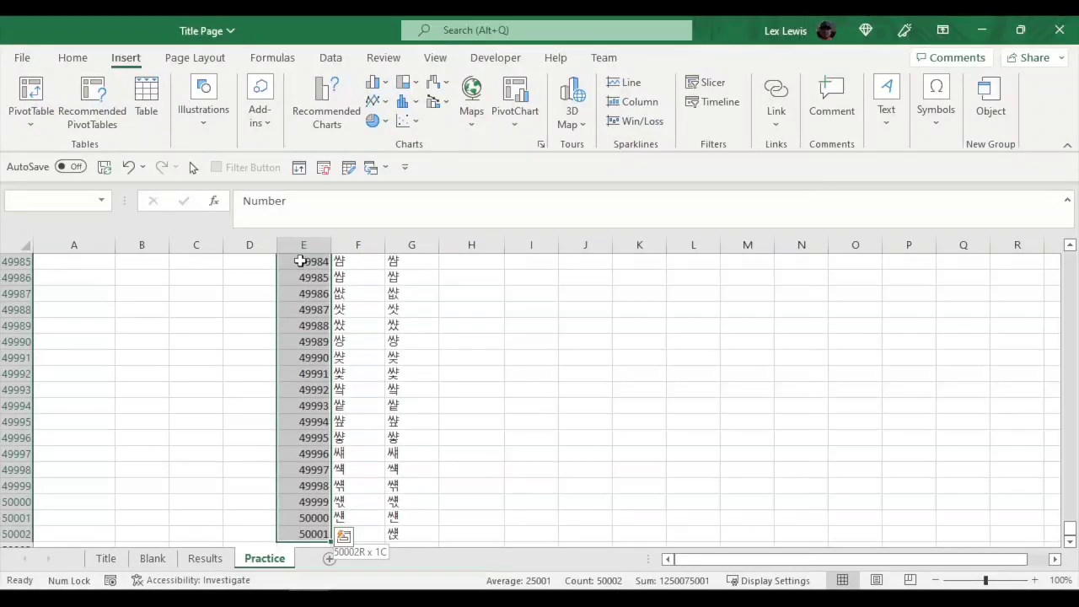
{"action": "key", "text": "shift+Right"}
{"action": "key", "text": "shift+Right"}
{"action": "key", "text": "shift+Left"}
{"action": "key", "text": "shift+Right"}
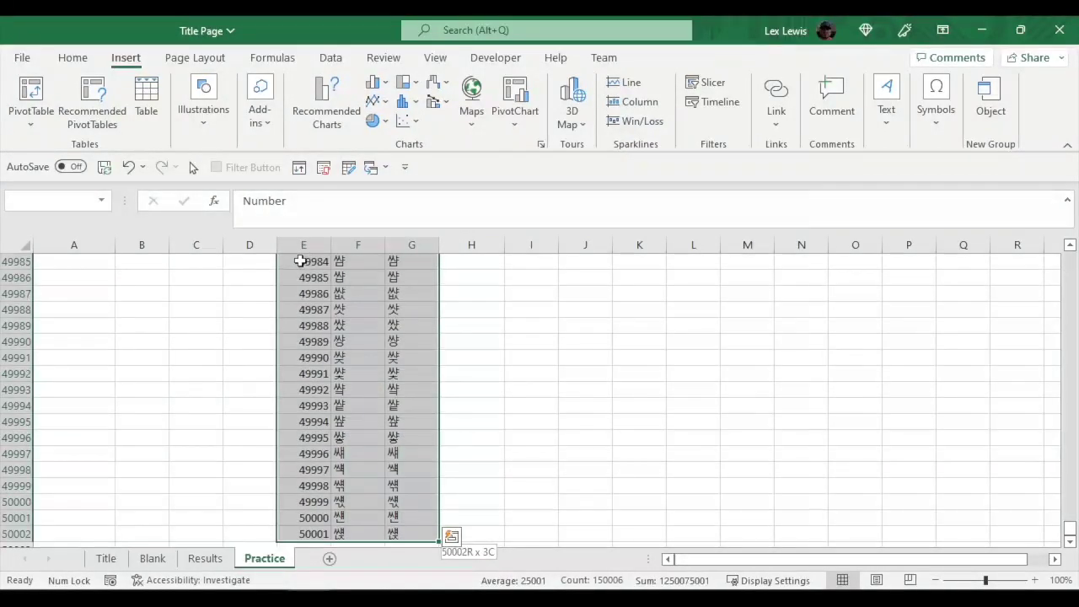
{"action": "key", "text": "shift+Right"}
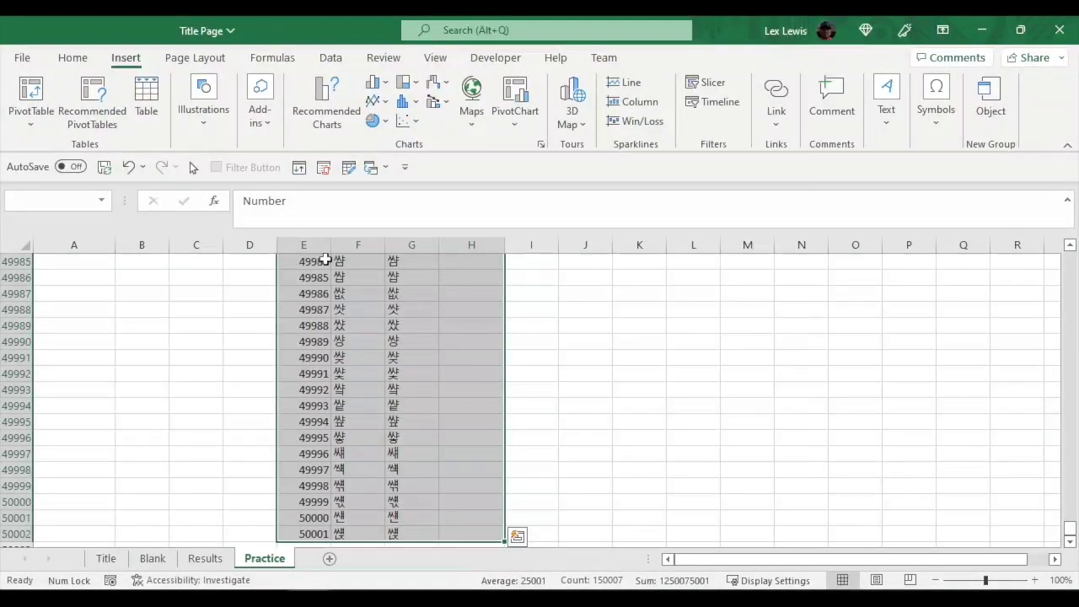
{"action": "middle_click", "coordinate": [417, 306]}
{"action": "scroll", "coordinate": [417, 306], "scroll_direction": "up", "scroll_amount": 15}
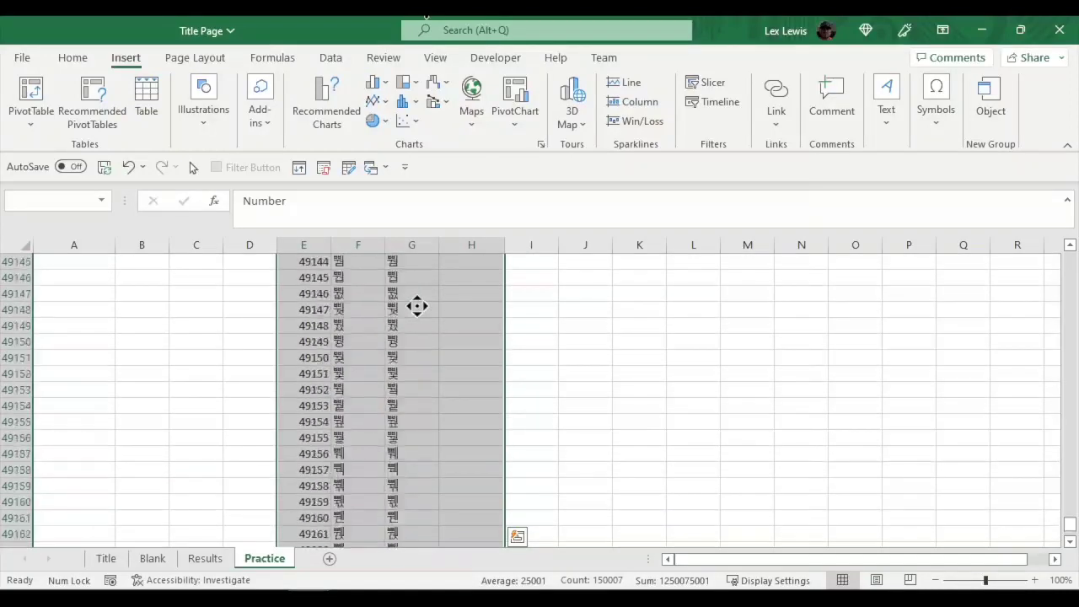
{"action": "scroll", "coordinate": [1035, 369], "scroll_direction": "up", "scroll_amount": 15}
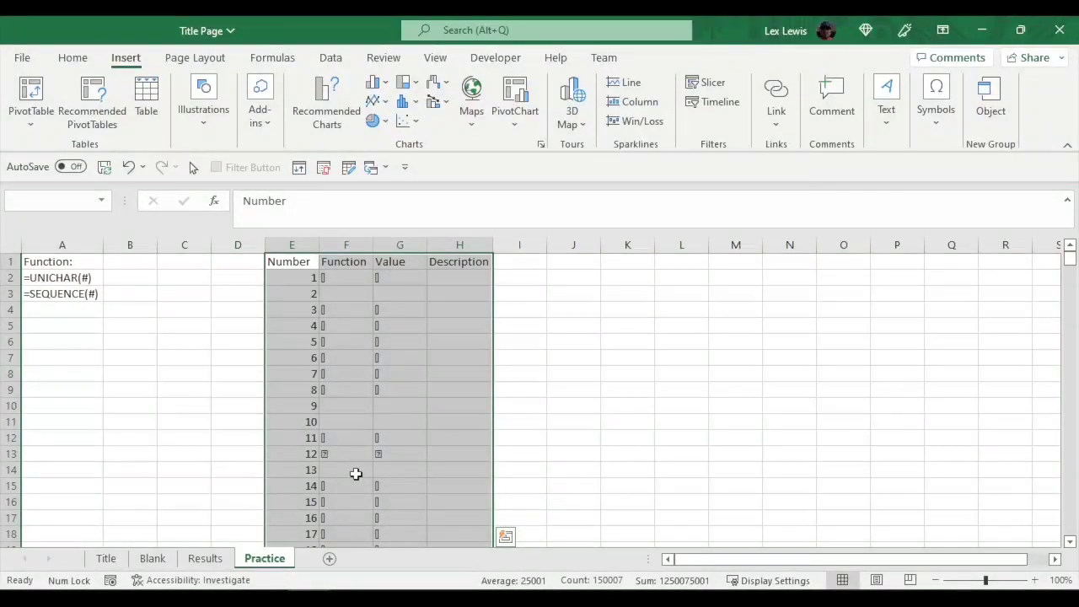
{"action": "key", "text": "ctrl+t"}
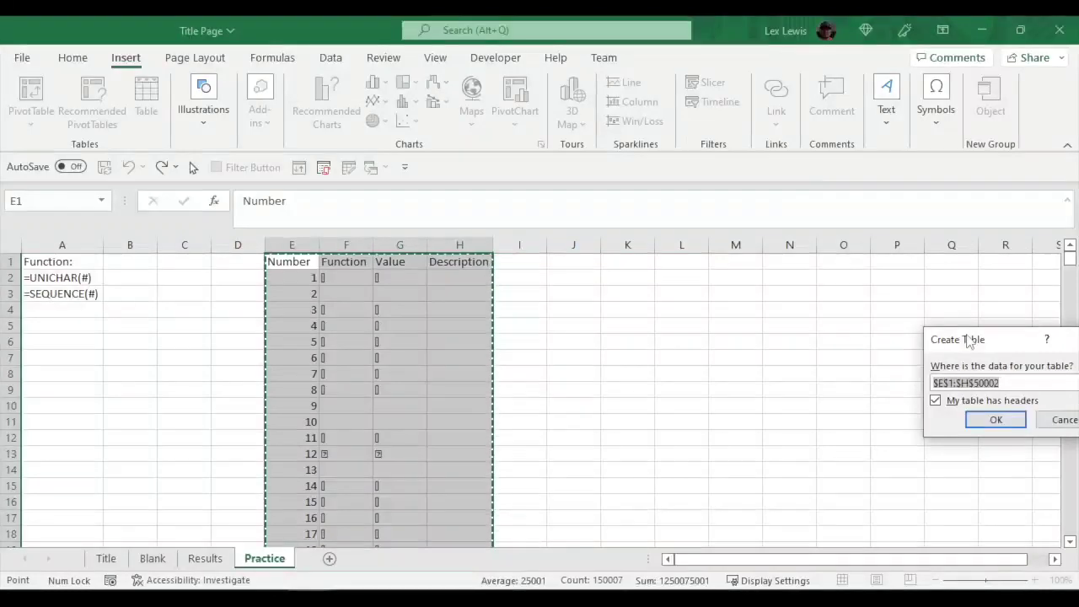
{"action": "left_click_drag", "start_coordinate": [970, 340], "coordinate": [821, 333]}
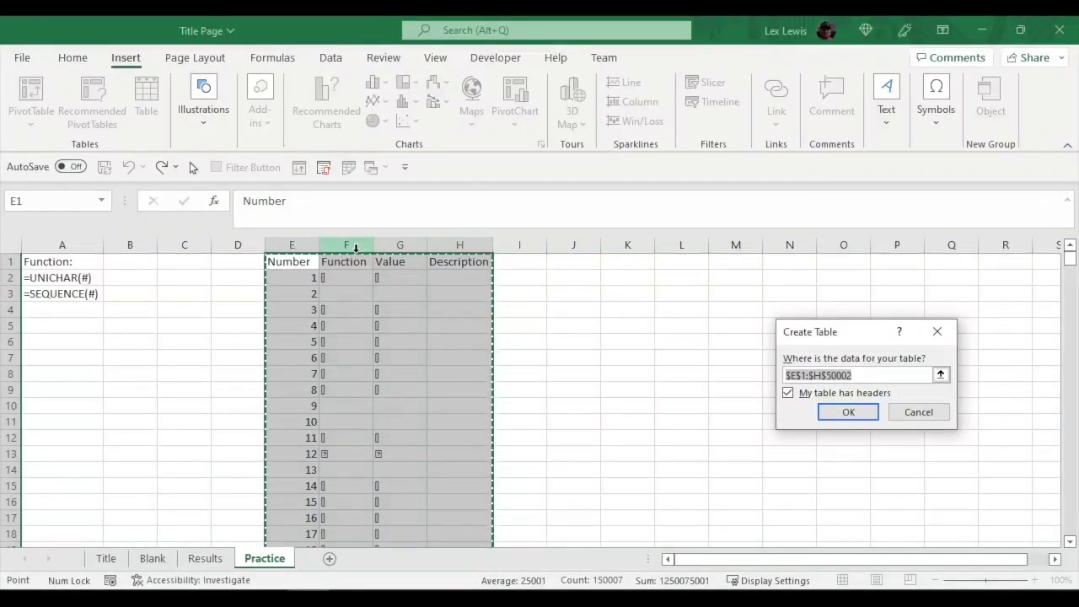
{"action": "left_click", "coordinate": [844, 415]}
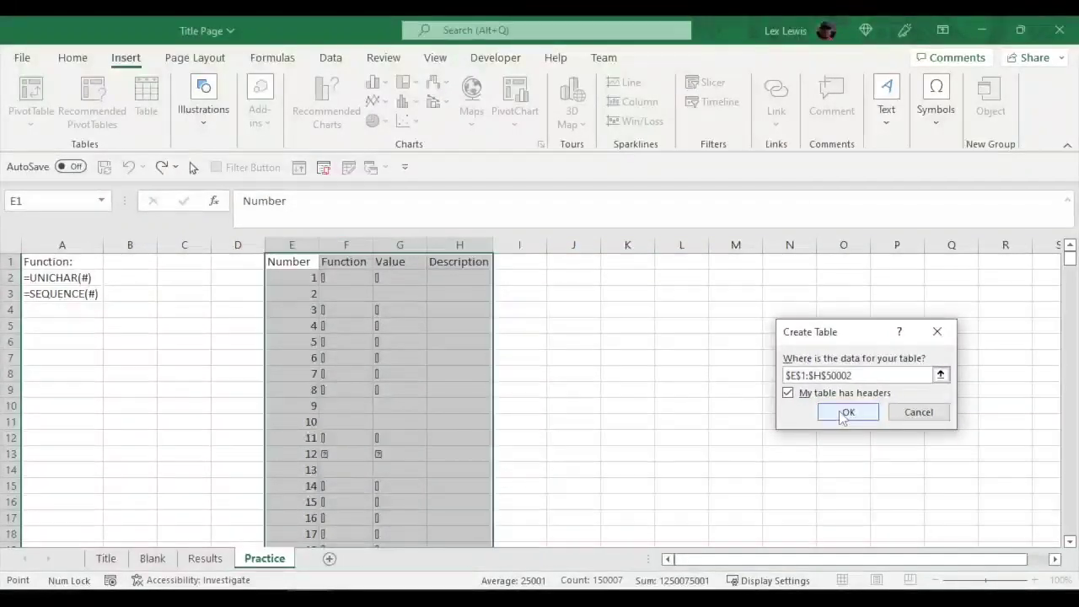
Step: Apply the light black-and-grey banded style to the new table
{"action": "left_click", "coordinate": [996, 132]}
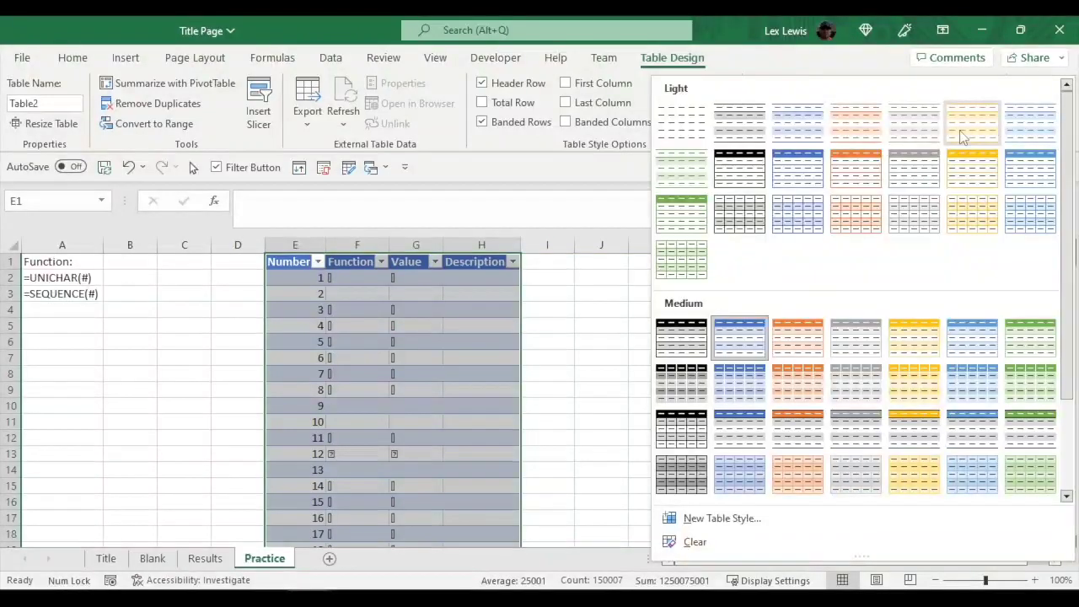
{"action": "left_click", "coordinate": [740, 122]}
{"action": "left_click", "coordinate": [430, 281]}
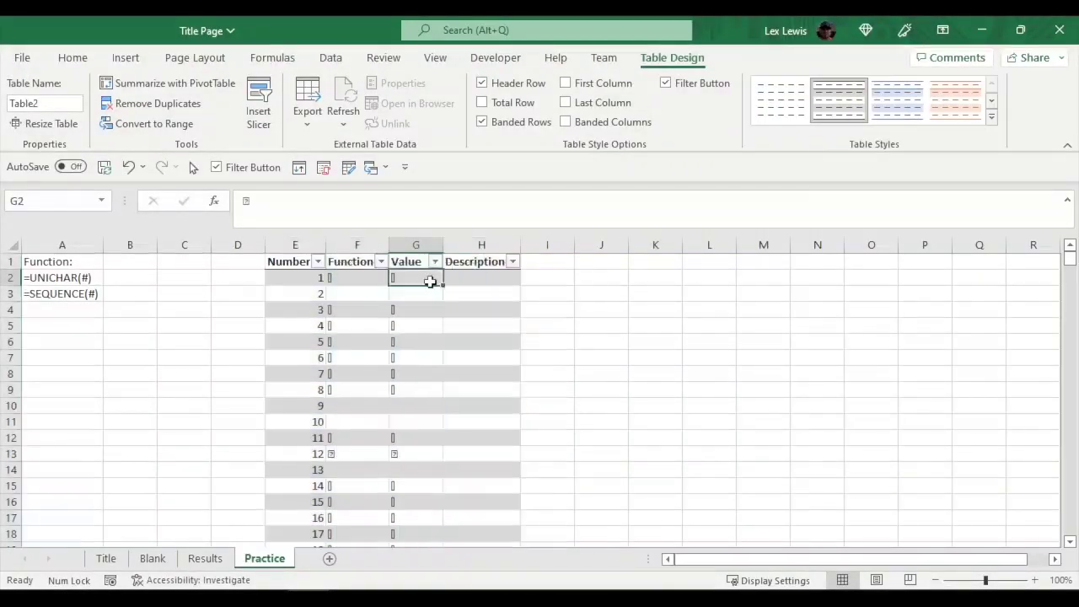
{"action": "left_click", "coordinate": [466, 281]}
{"action": "scroll", "coordinate": [360, 369], "scroll_direction": "down", "scroll_amount": 4}
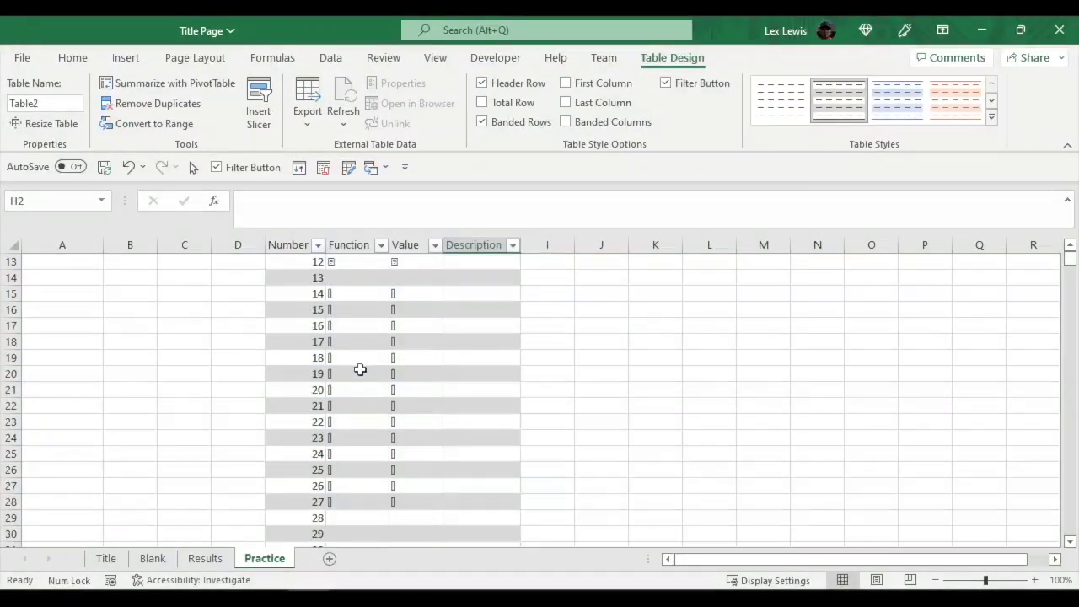
{"action": "scroll", "coordinate": [360, 369], "scroll_direction": "up", "scroll_amount": 4}
Step: Find number 10003 in the sheet and check its symbol in the Function and Value columns
{"action": "left_click", "coordinate": [318, 337]}
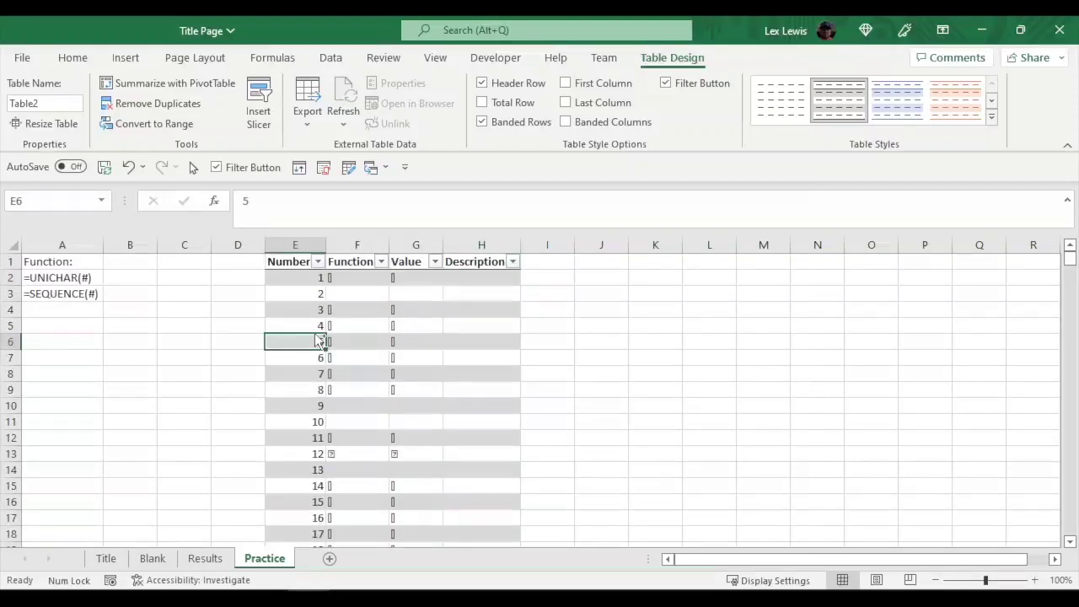
{"action": "key", "text": "ctrl+f"}
{"action": "type", "text": "10003"}
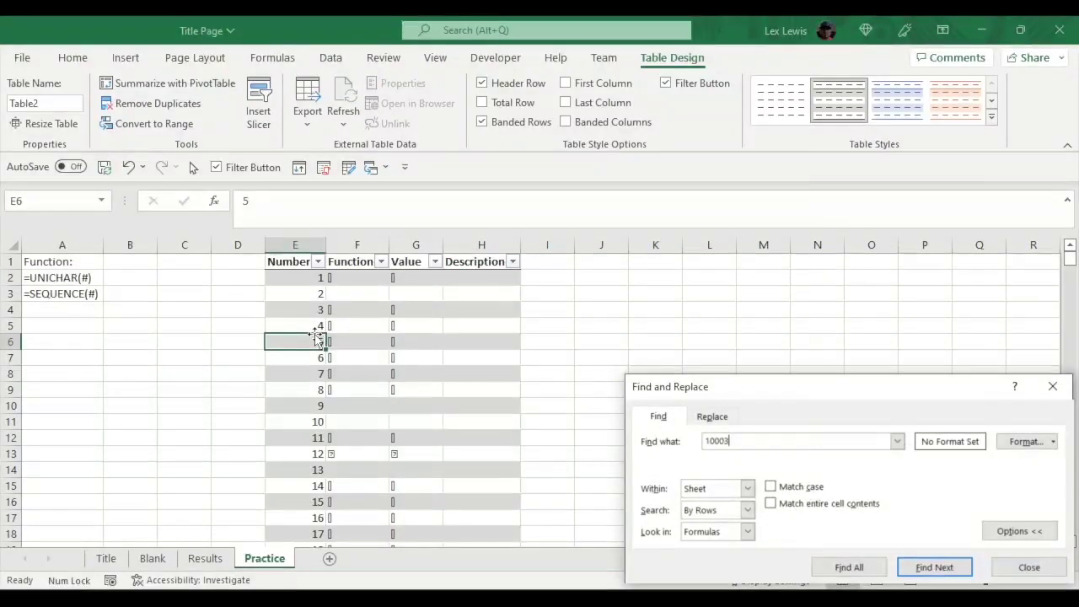
{"action": "left_click", "coordinate": [917, 567]}
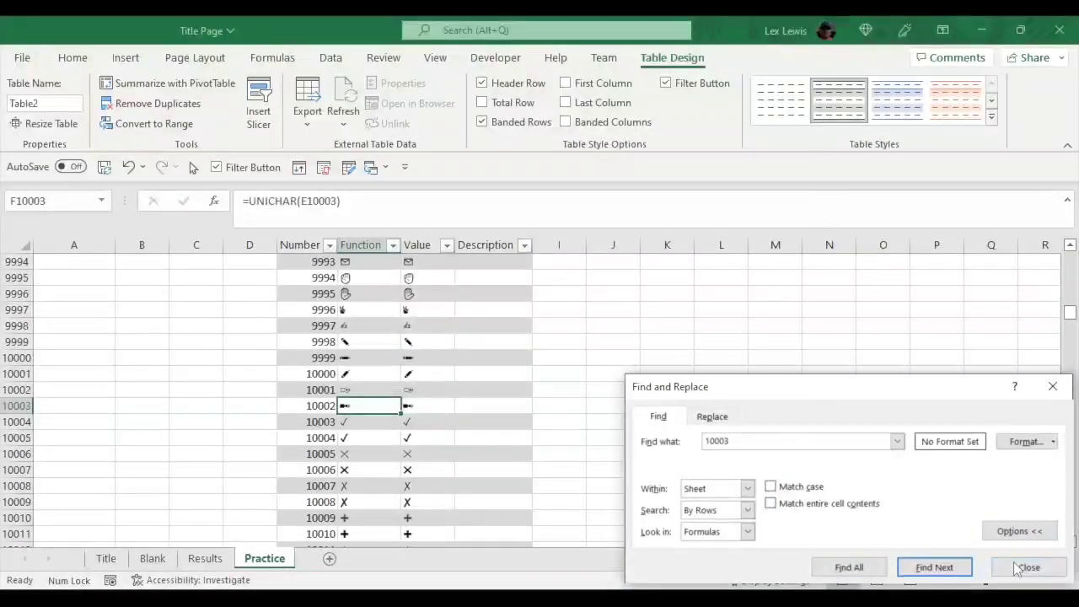
{"action": "left_click", "coordinate": [1029, 567]}
{"action": "left_click", "coordinate": [313, 406]}
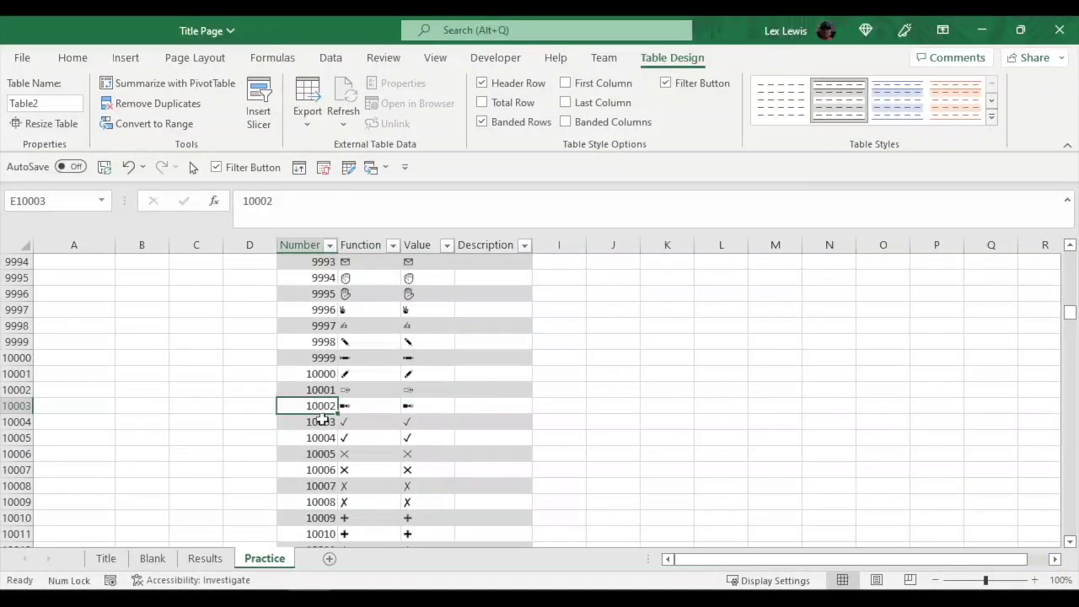
{"action": "left_click", "coordinate": [327, 421]}
{"action": "left_click", "coordinate": [345, 421]}
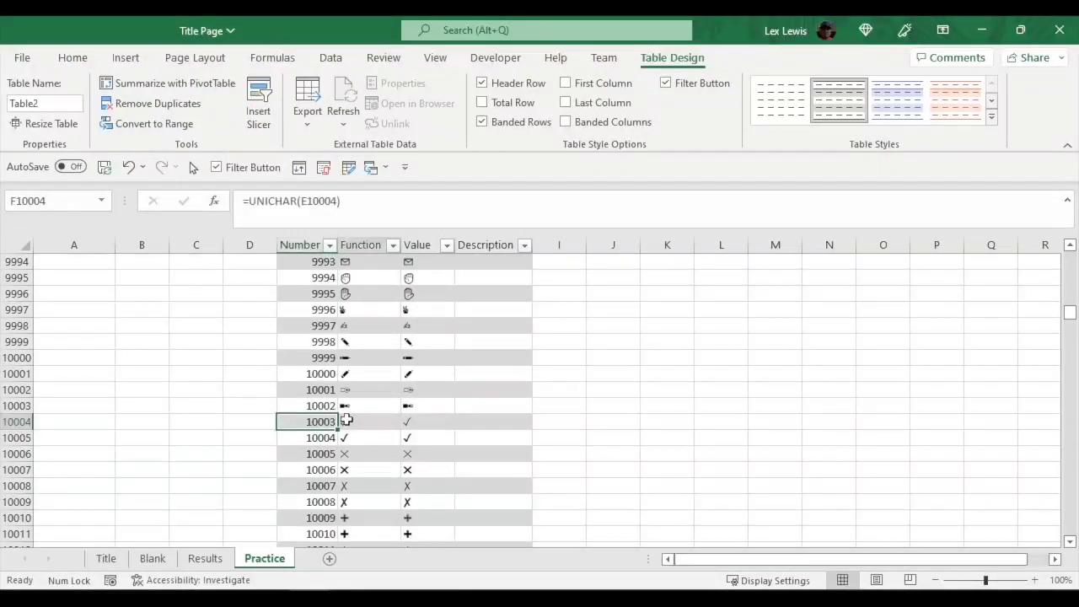
{"action": "left_click", "coordinate": [420, 422]}
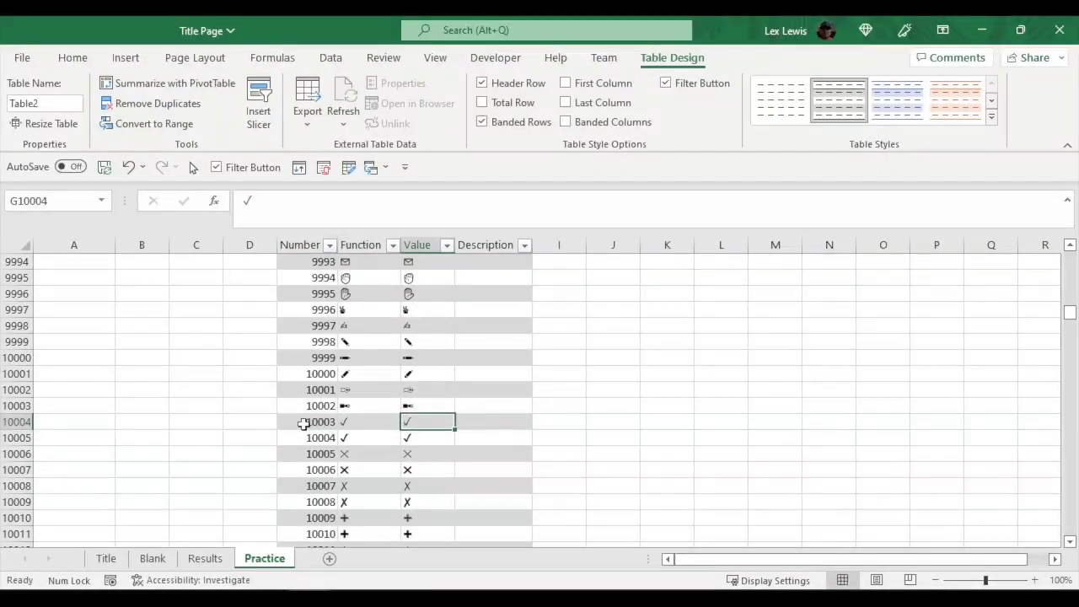
Step: Enter "Checkmark" as the description for number 10003 in H10004
{"action": "left_click", "coordinate": [304, 422]}
{"action": "left_click", "coordinate": [472, 419]}
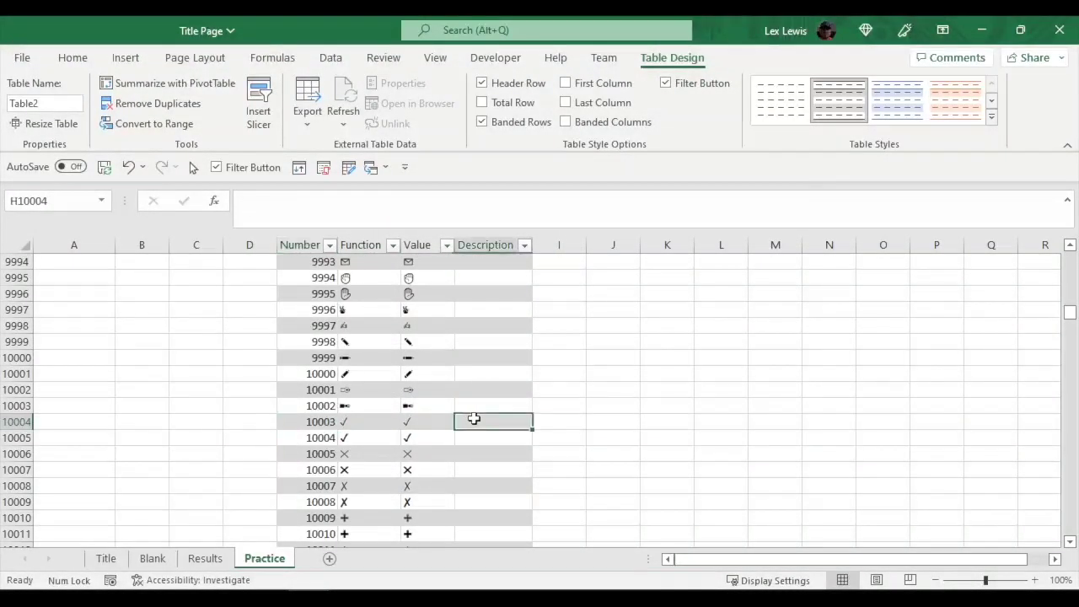
{"action": "type", "text": "Check"}
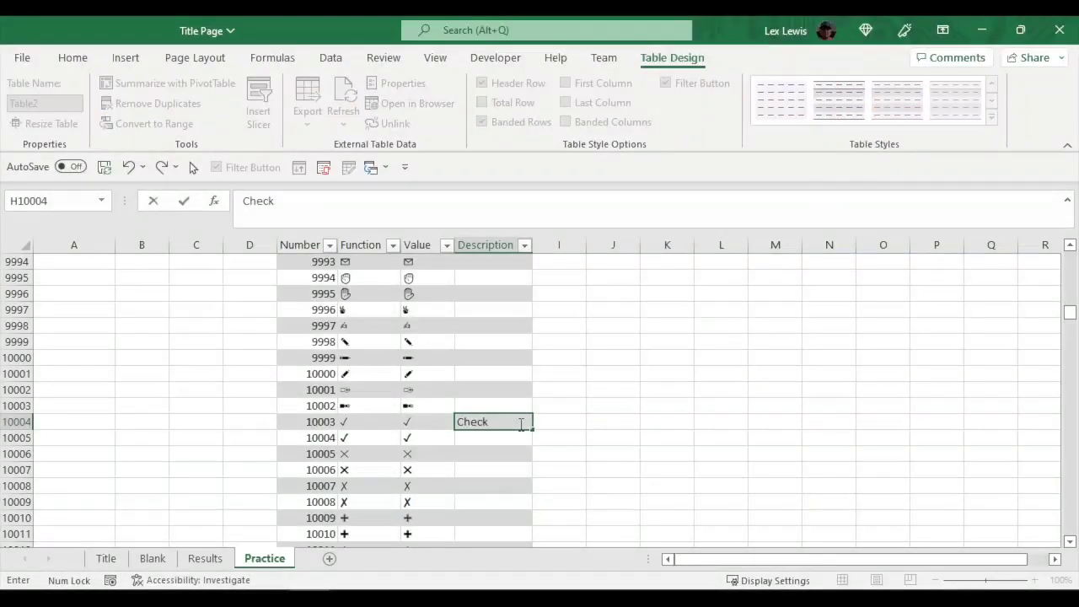
{"action": "type", "text": "mark"}
{"action": "key", "text": "Return"}
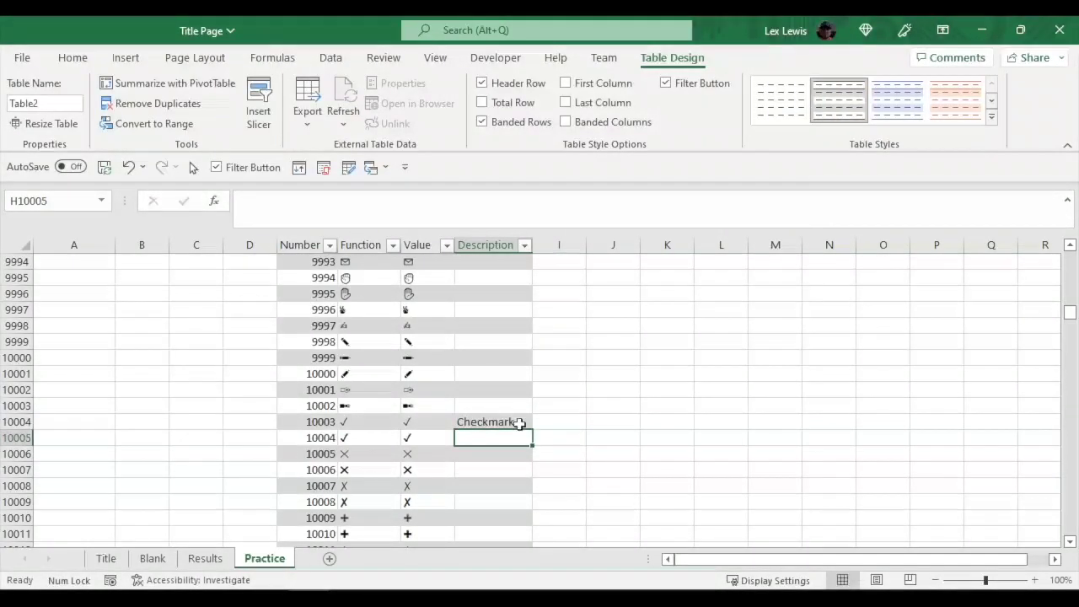
Step: Extend the description in H10004 to "Checkmark 01" and fill the series down to H10005
{"action": "left_click", "coordinate": [519, 424]}
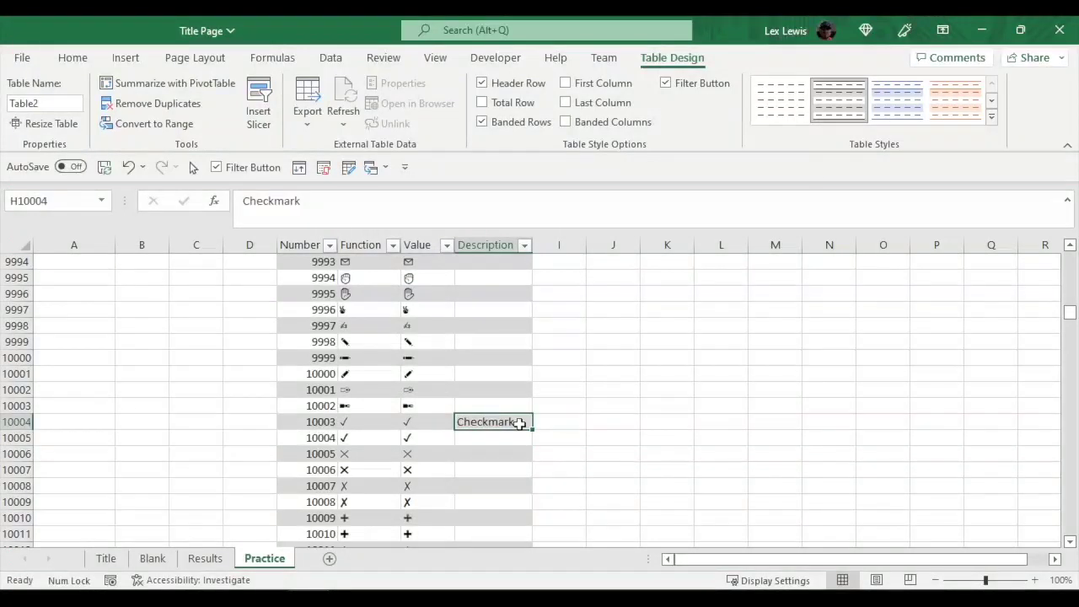
{"action": "left_click", "coordinate": [399, 212]}
{"action": "type", "text": "01"}
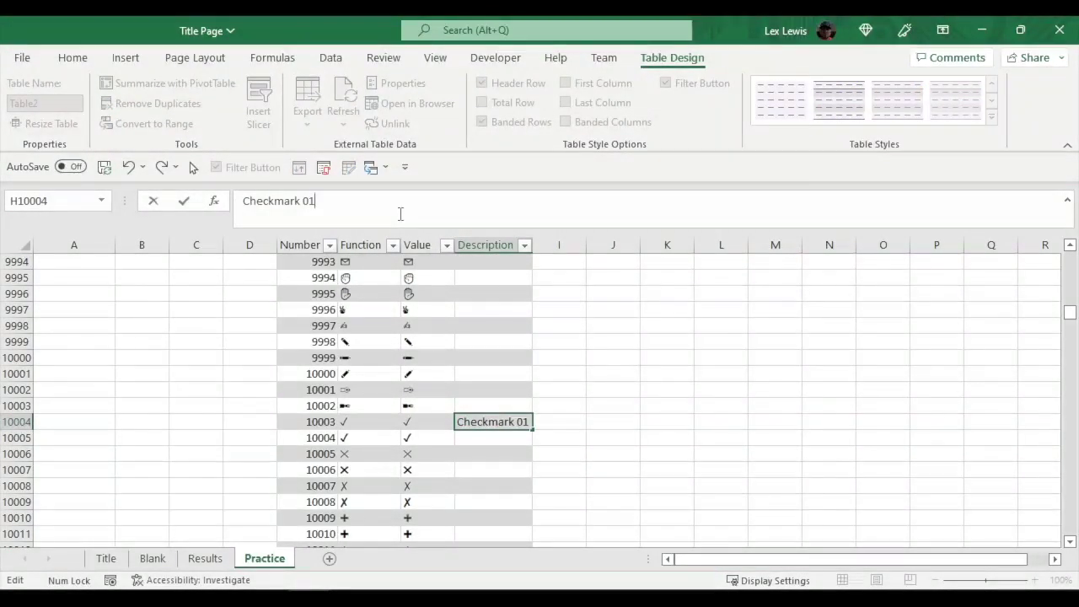
{"action": "key", "text": "ctrl+Return"}
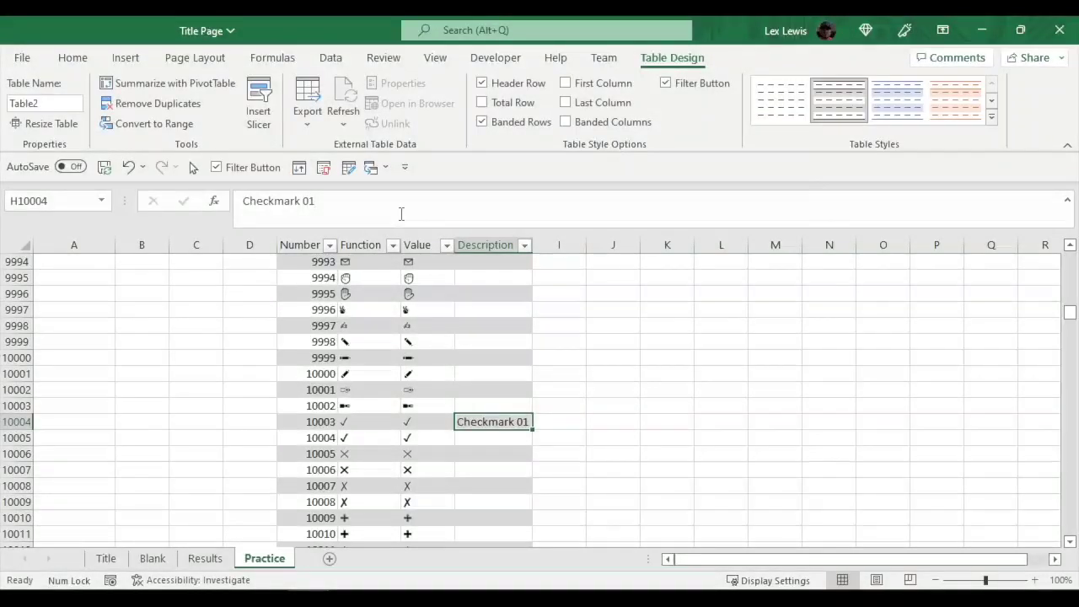
{"action": "left_click_drag", "start_coordinate": [535, 429], "coordinate": [510, 455]}
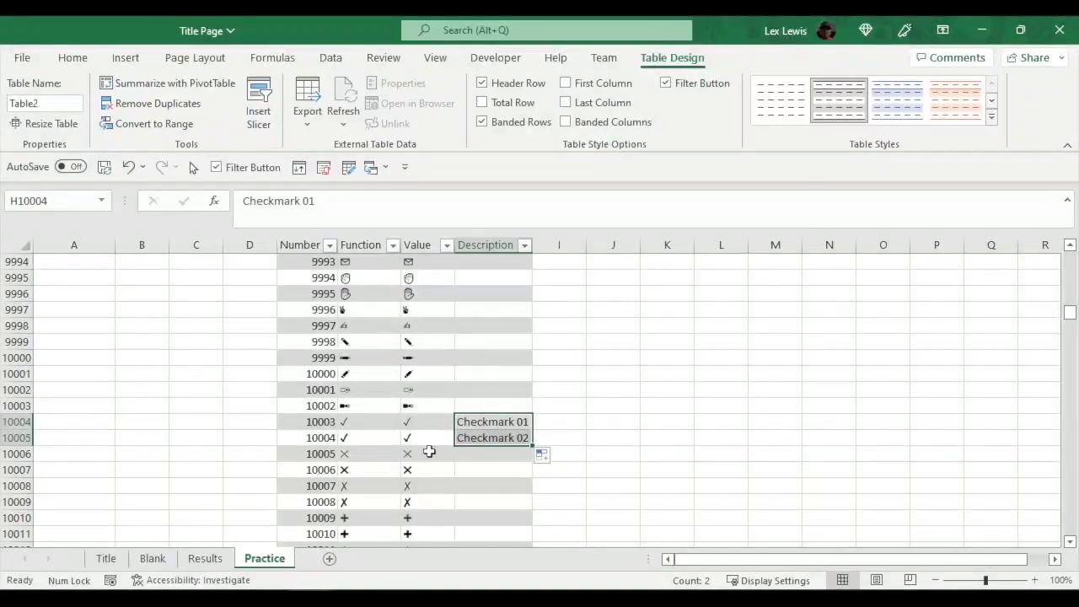
Step: Enter "Crossed Out 01" in H10006 and fill the series down through H10009
{"action": "left_click", "coordinate": [483, 456]}
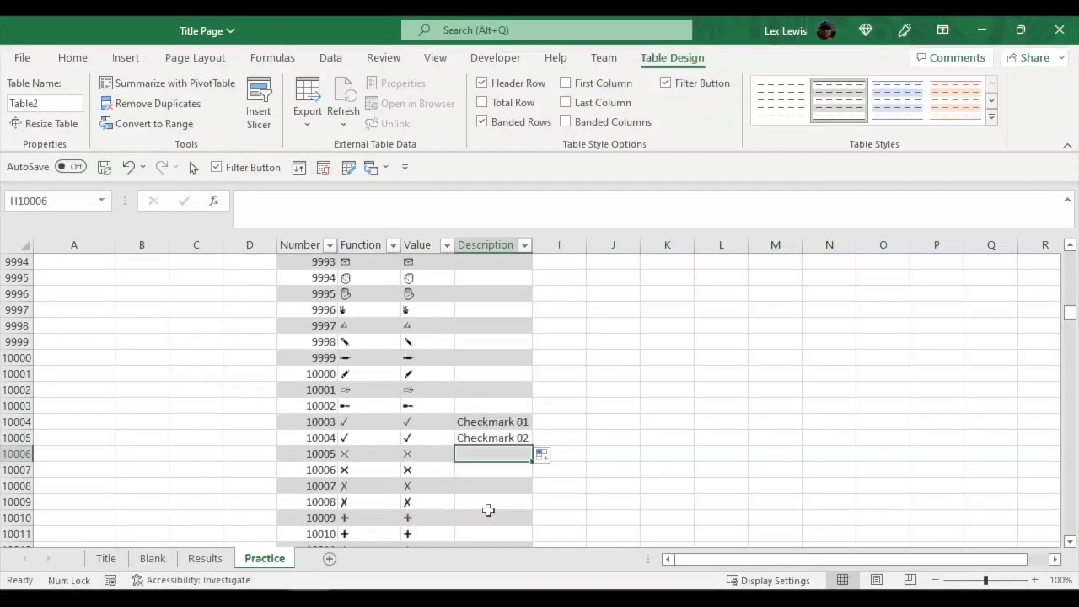
{"action": "type", "text": "Cros"}
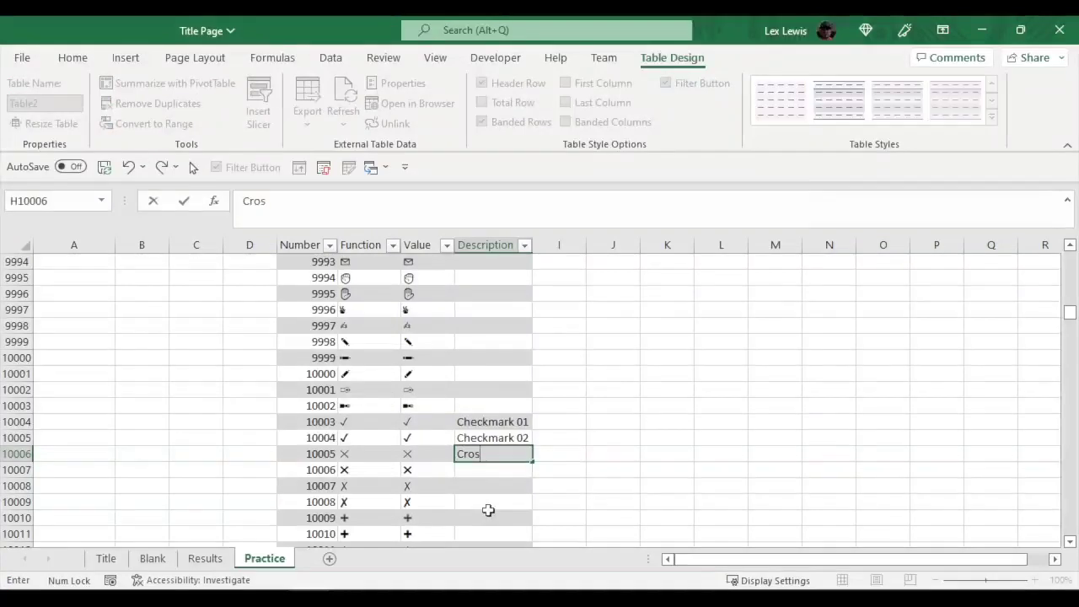
{"action": "type", "text": "sed Out 01"}
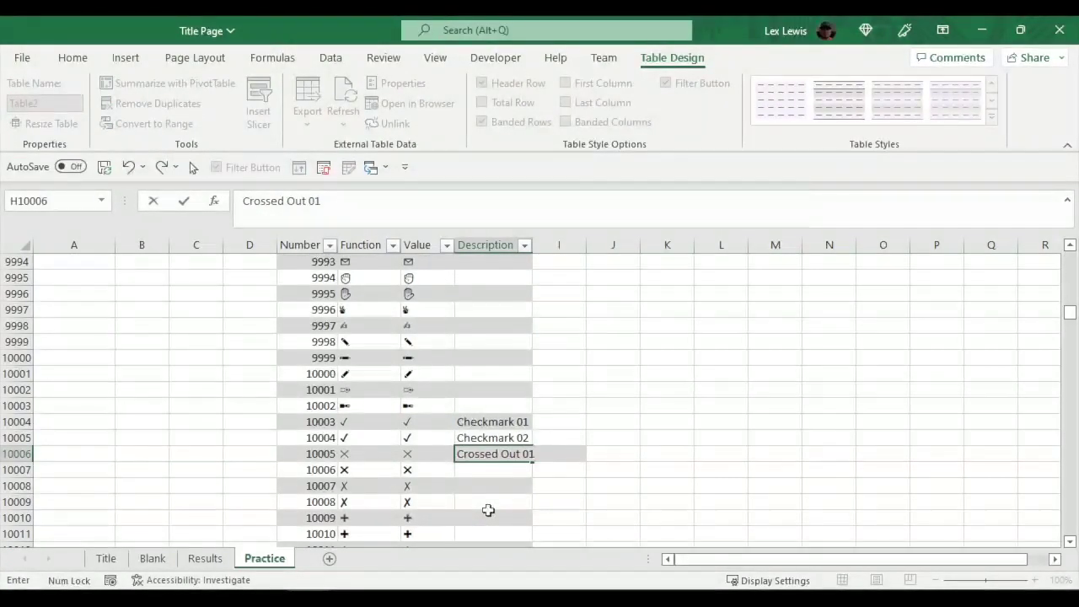
{"action": "key", "text": "Return"}
{"action": "key", "text": "Up"}
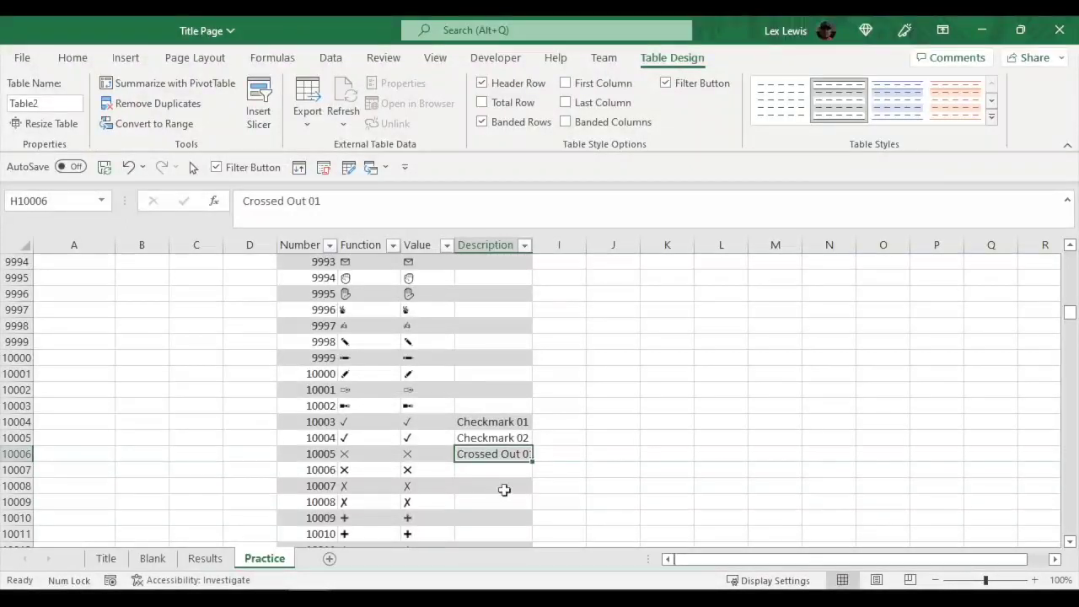
{"action": "left_click_drag", "start_coordinate": [534, 462], "coordinate": [528, 507]}
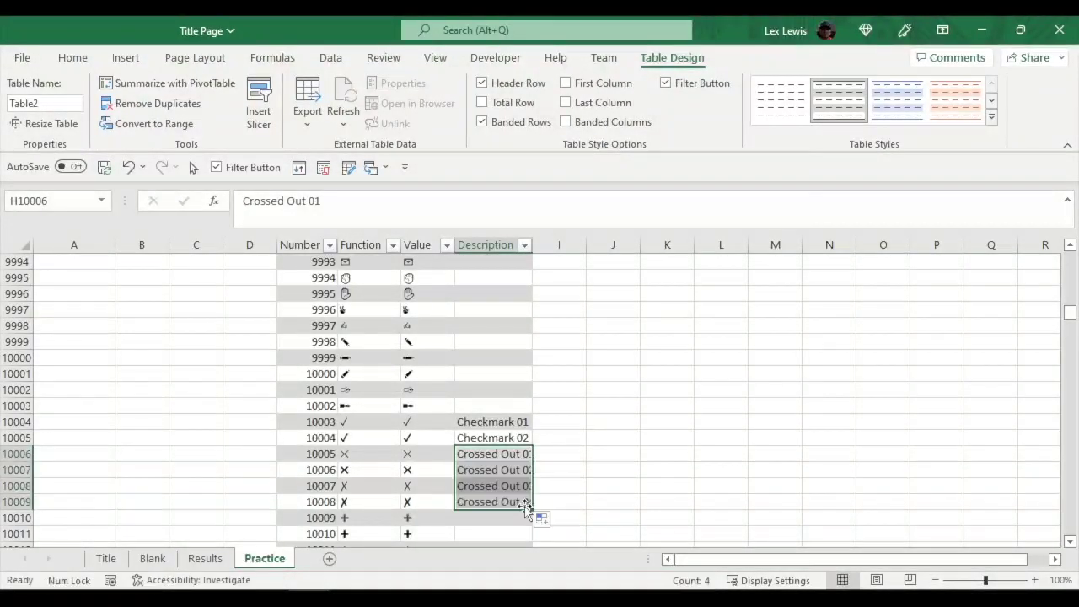
Step: Autofit the Description column, then widen it slightly more
{"action": "double_click", "coordinate": [532, 245]}
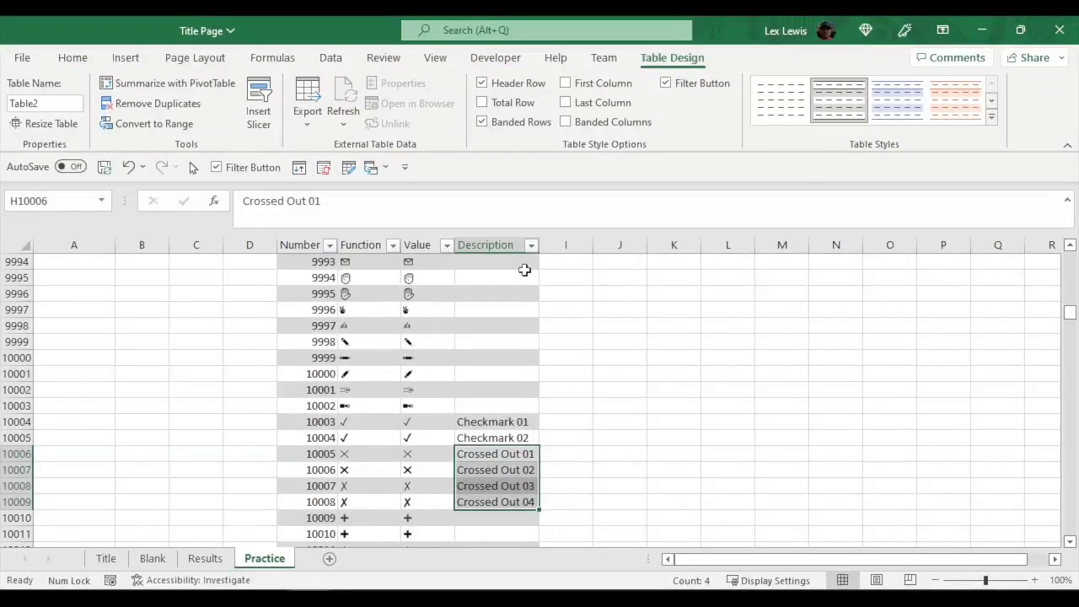
{"action": "left_click_drag", "start_coordinate": [543, 244], "coordinate": [560, 245]}
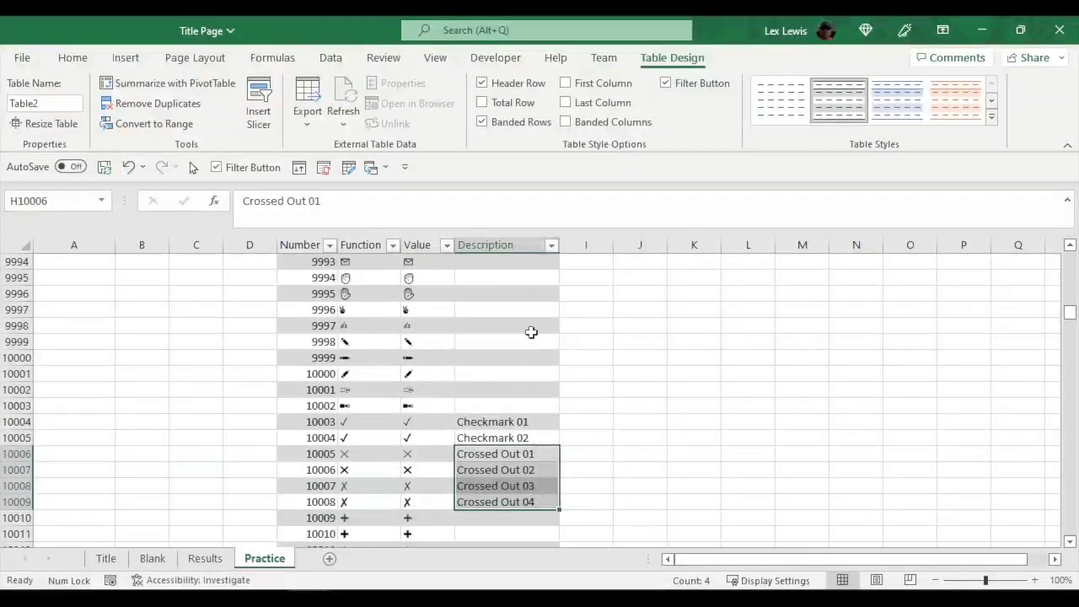
{"action": "left_click", "coordinate": [481, 423]}
Step: Browse the table rows around and below the checkmark entries to examine the symbols without descriptions
{"action": "scroll", "coordinate": [482, 493], "scroll_direction": "down", "scroll_amount": 1}
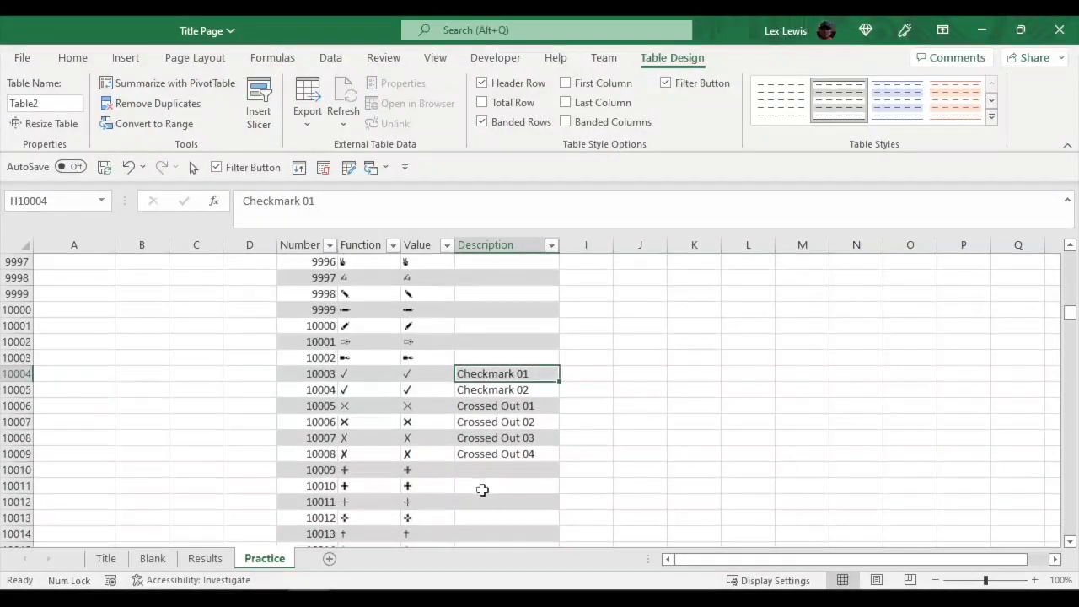
{"action": "scroll", "coordinate": [481, 486], "scroll_direction": "up", "scroll_amount": 1}
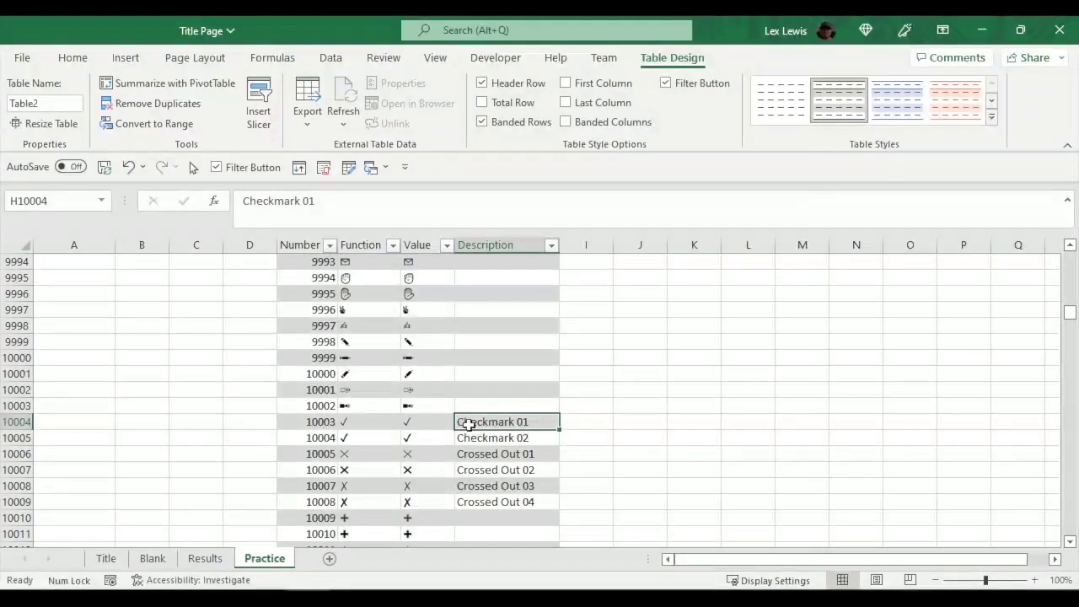
{"action": "key", "text": "Down"}
{"action": "key", "text": "Up"}
{"action": "key", "text": "Up"}
{"action": "key", "text": "Up"}
{"action": "key", "text": "Up"}
{"action": "key", "text": "Up"}
{"action": "key", "text": "Up"}
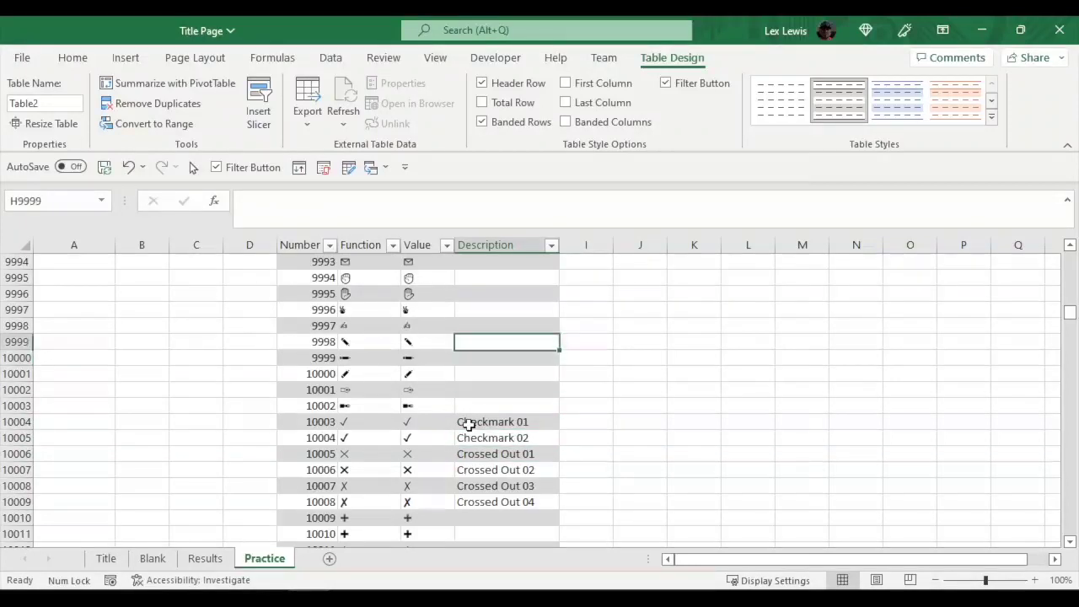
{"action": "key", "text": "Down"}
{"action": "left_click", "coordinate": [469, 424]}
{"action": "key", "text": "Down"}
{"action": "key", "text": "Down"}
{"action": "key", "text": "Down"}
{"action": "key", "text": "Down"}
{"action": "key", "text": "Down"}
{"action": "key", "text": "Down"}
{"action": "key", "text": "Down"}
{"action": "key", "text": "Down"}
{"action": "key", "text": "Down"}
{"action": "key", "text": "Down"}
{"action": "key", "text": "Down"}
{"action": "key", "text": "Down"}
{"action": "key", "text": "Down"}
{"action": "key", "text": "Down"}
{"action": "key", "text": "Down"}
{"action": "key", "text": "Down"}
{"action": "key", "text": "Down"}
{"action": "key", "text": "Down"}
{"action": "key", "text": "Down"}
{"action": "key", "text": "Down"}
{"action": "key", "text": "Down"}
{"action": "key", "text": "Down"}
{"action": "key", "text": "Down"}
{"action": "key", "text": "Down"}
{"action": "key", "text": "Down"}
{"action": "key", "text": "Down"}
{"action": "key", "text": "Down"}
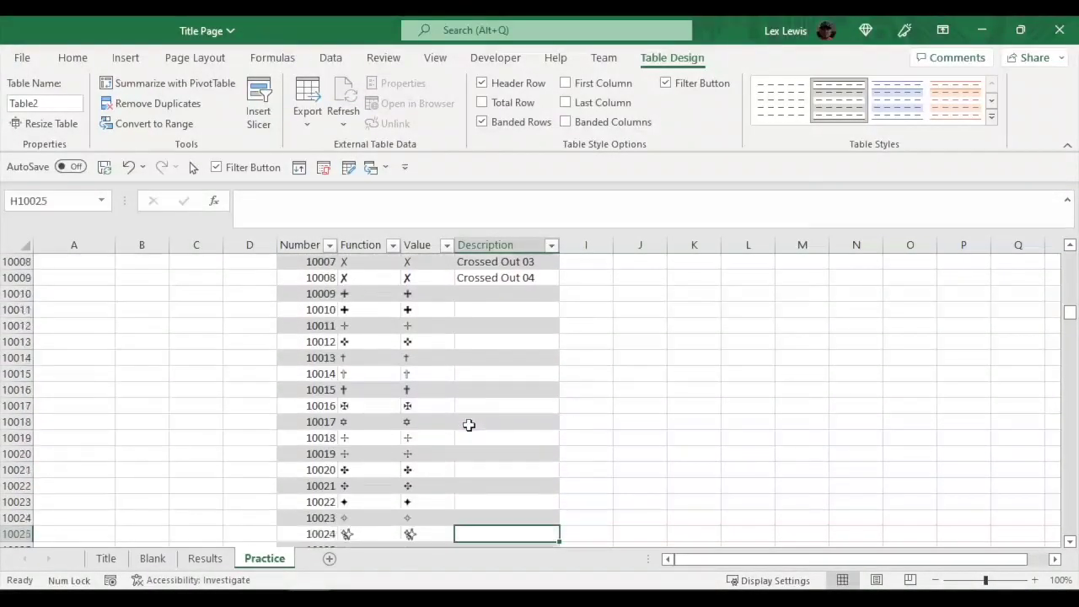
{"action": "key", "text": "Up"}
{"action": "key", "text": "Up"}
{"action": "key", "text": "Up"}
{"action": "key", "text": "Up"}
{"action": "key", "text": "Up"}
{"action": "key", "text": "Up"}
{"action": "key", "text": "Up"}
{"action": "key", "text": "Up"}
{"action": "key", "text": "Down"}
{"action": "key", "text": "Down"}
{"action": "key", "text": "Down"}
{"action": "key", "text": "Down"}
{"action": "key", "text": "Down"}
{"action": "key", "text": "Down"}
{"action": "key", "text": "Down"}
{"action": "key", "text": "Down"}
{"action": "key", "text": "Down"}
{"action": "key", "text": "Down"}
{"action": "key", "text": "Down"}
{"action": "key", "text": "Down"}
{"action": "key", "text": "Down"}
{"action": "key", "text": "Down"}
{"action": "key", "text": "Down"}
{"action": "key", "text": "Down"}
{"action": "key", "text": "Down"}
{"action": "key", "text": "Down"}
{"action": "key", "text": "Down"}
{"action": "key", "text": "Down"}
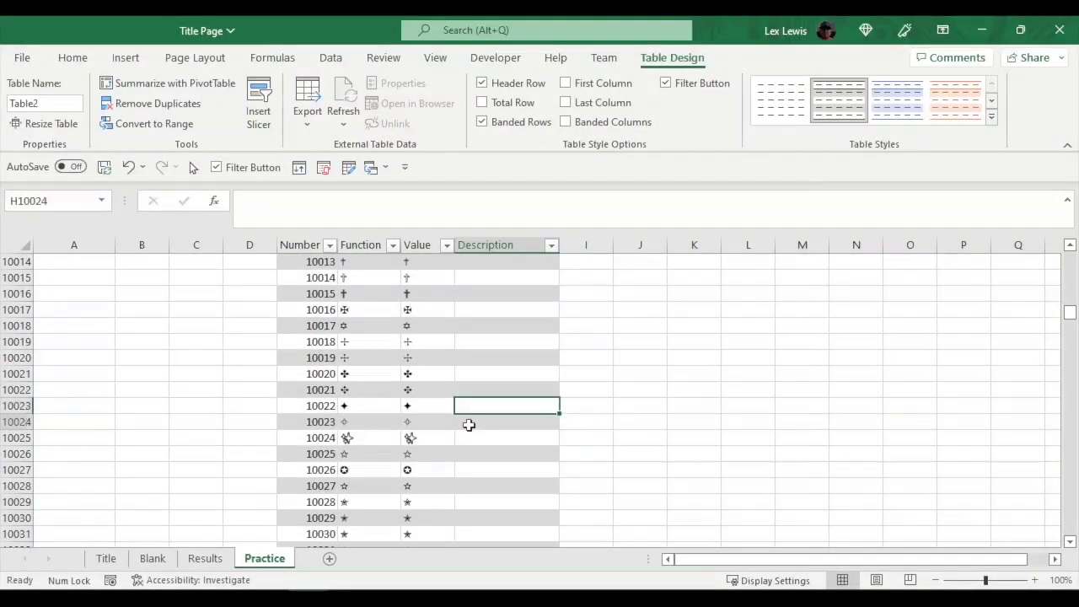
{"action": "key", "text": "Down"}
{"action": "key", "text": "Down"}
{"action": "key", "text": "Down"}
{"action": "key", "text": "Down"}
{"action": "key", "text": "Down"}
{"action": "key", "text": "Down"}
{"action": "key", "text": "Down"}
{"action": "key", "text": "Down"}
{"action": "key", "text": "Down"}
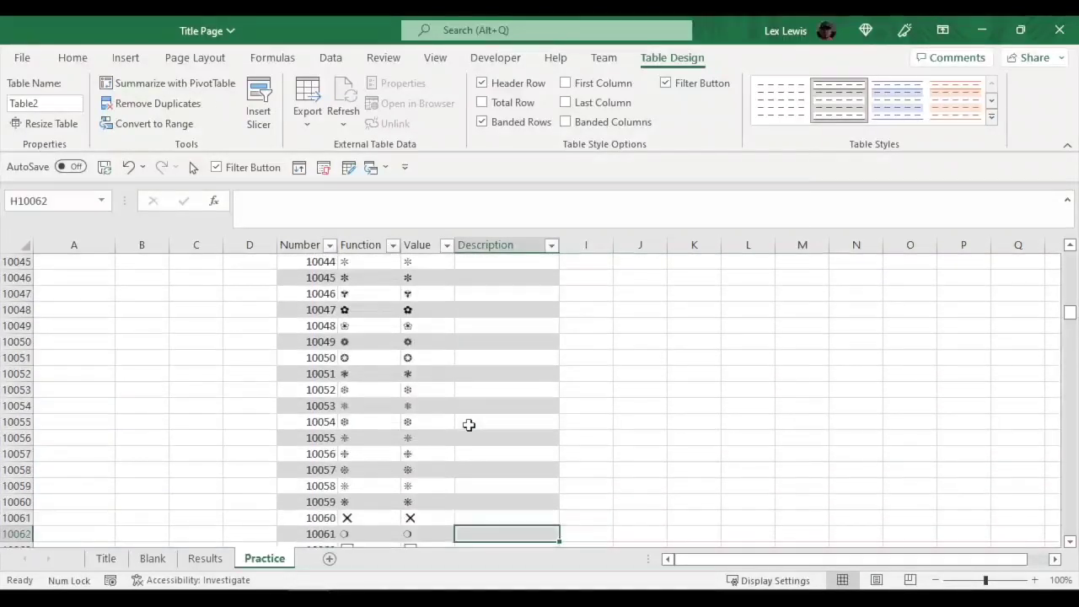
{"action": "left_click", "coordinate": [469, 425]}
{"action": "key", "text": "Left"}
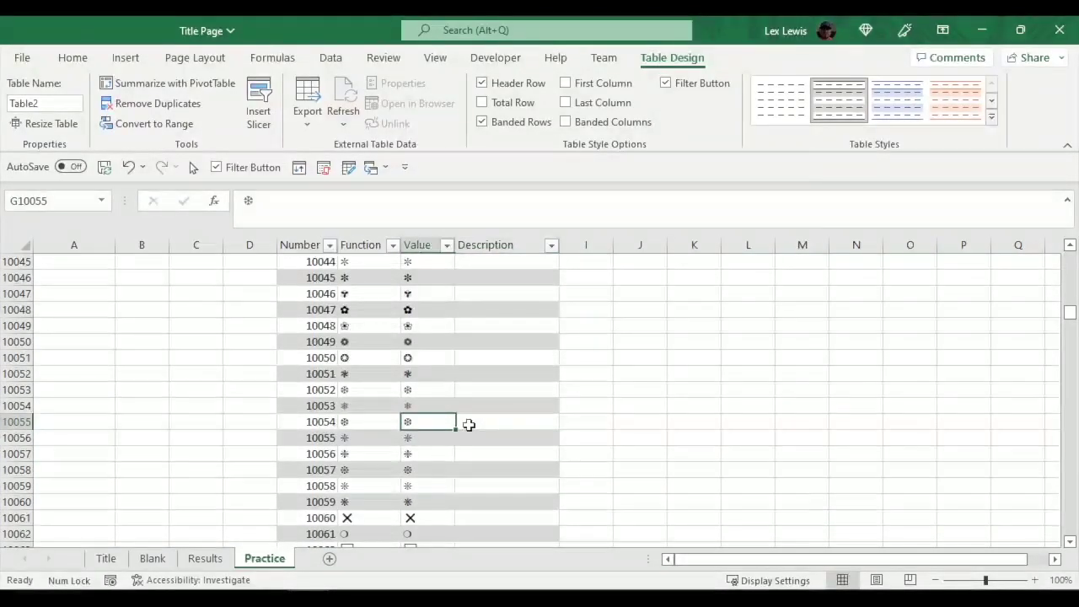
Step: Return to the start of the table and find all cells containing "Crossed Out", starting from H2
{"action": "key", "text": "ctrl+Up"}
{"action": "key", "text": "Left"}
{"action": "key", "text": "Left"}
{"action": "key", "text": "Left"}
{"action": "key", "text": "Left"}
{"action": "key", "text": "Left"}
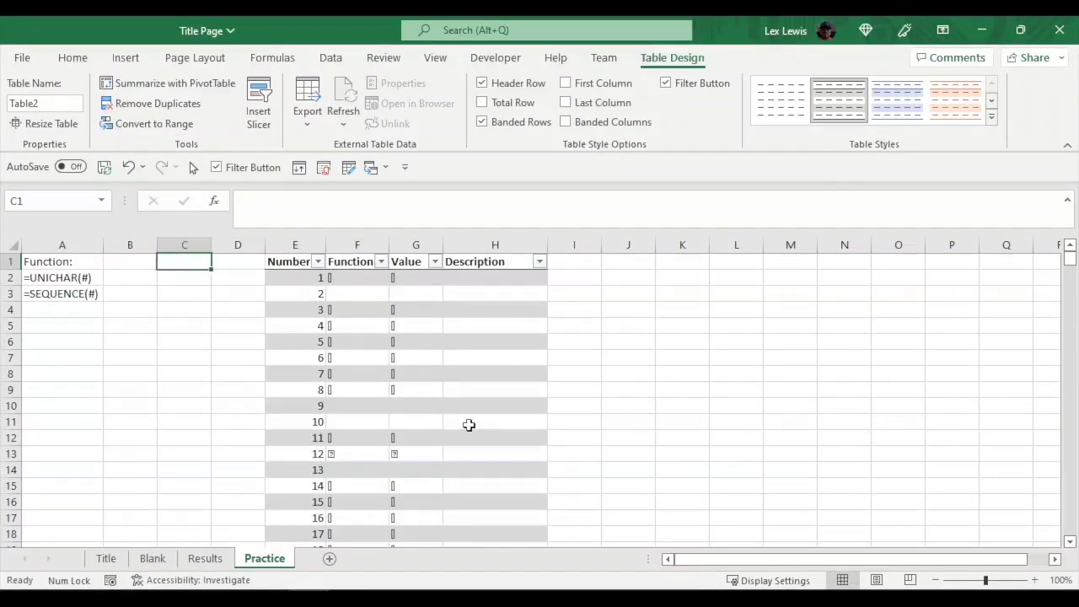
{"action": "left_click", "coordinate": [506, 262]}
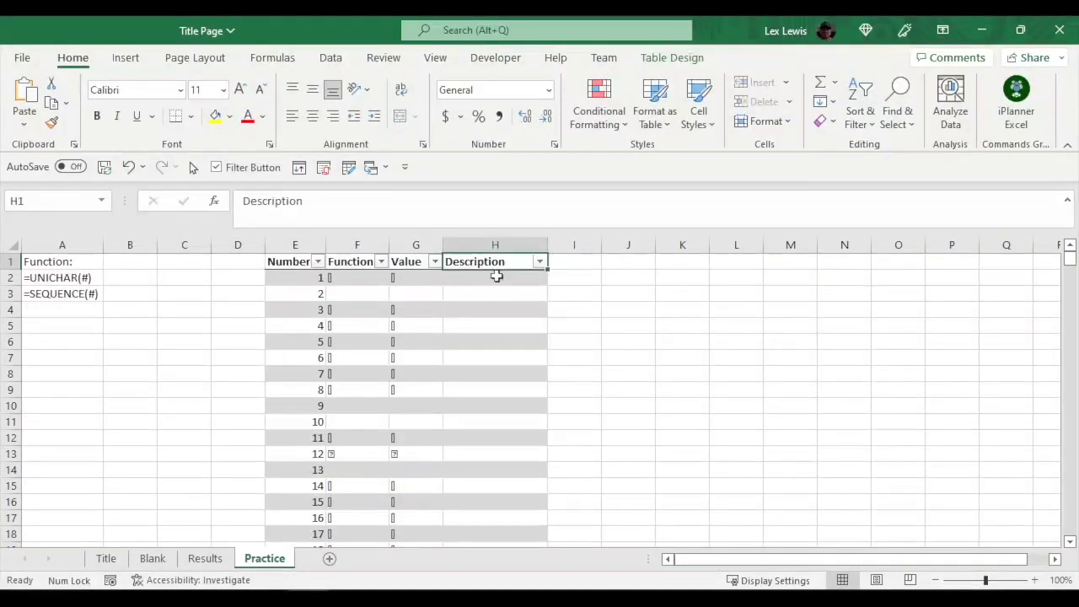
{"action": "left_click", "coordinate": [488, 276]}
{"action": "key", "text": "ctrl+f"}
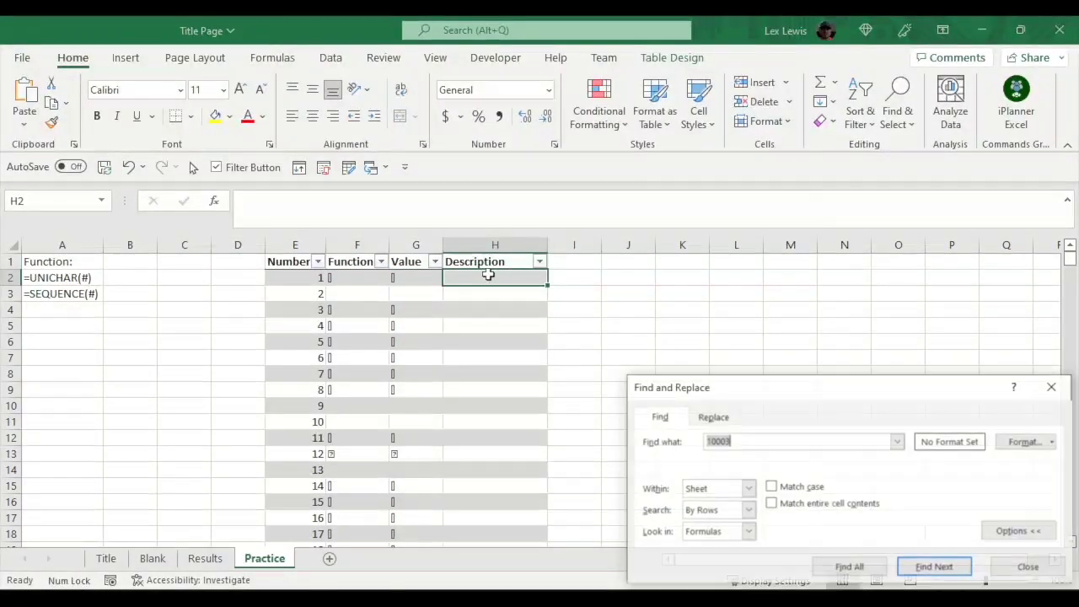
{"action": "type", "text": "Cre"}
{"action": "type", "text": "ssed Oout"}
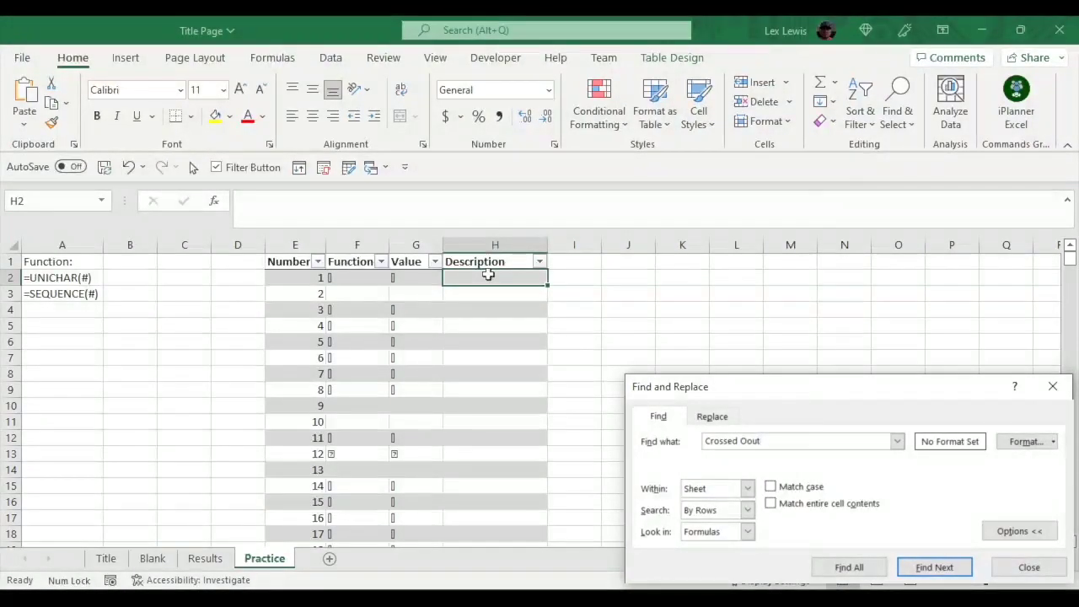
{"action": "key", "text": "BackSpace"}
{"action": "key", "text": "BackSpace"}
{"action": "type", "text": "ut"}
{"action": "left_click", "coordinate": [847, 567]}
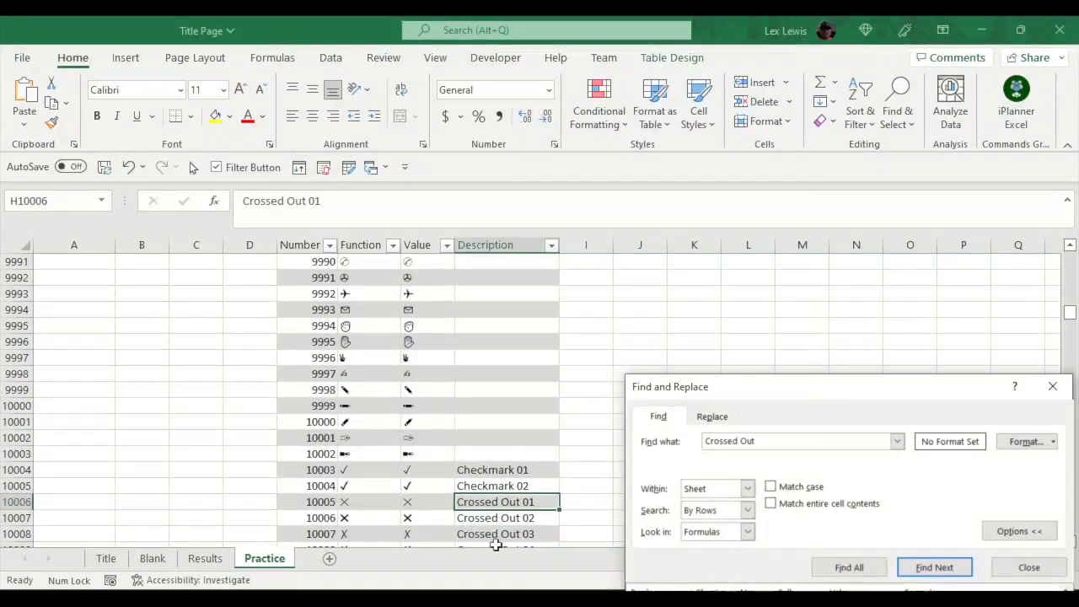
Step: Copy the thin ✕ character from the Value cell G10006 as plain text
{"action": "left_click", "coordinate": [436, 506]}
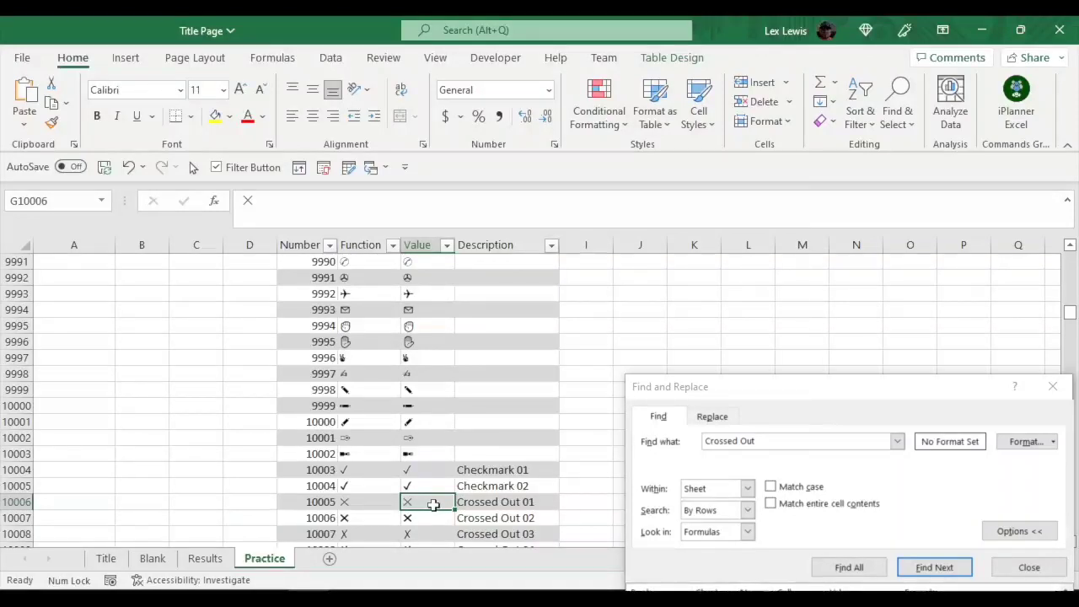
{"action": "key", "text": "ctrl+c"}
{"action": "left_click", "coordinate": [640, 264]}
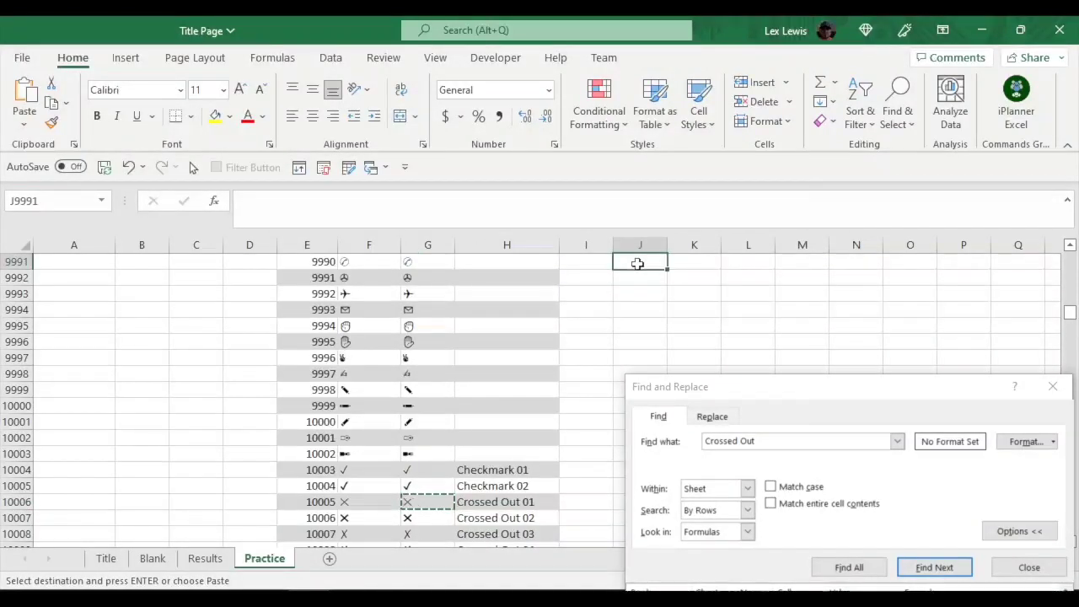
{"action": "left_click", "coordinate": [410, 501]}
{"action": "left_click_drag", "start_coordinate": [271, 203], "coordinate": [202, 216]}
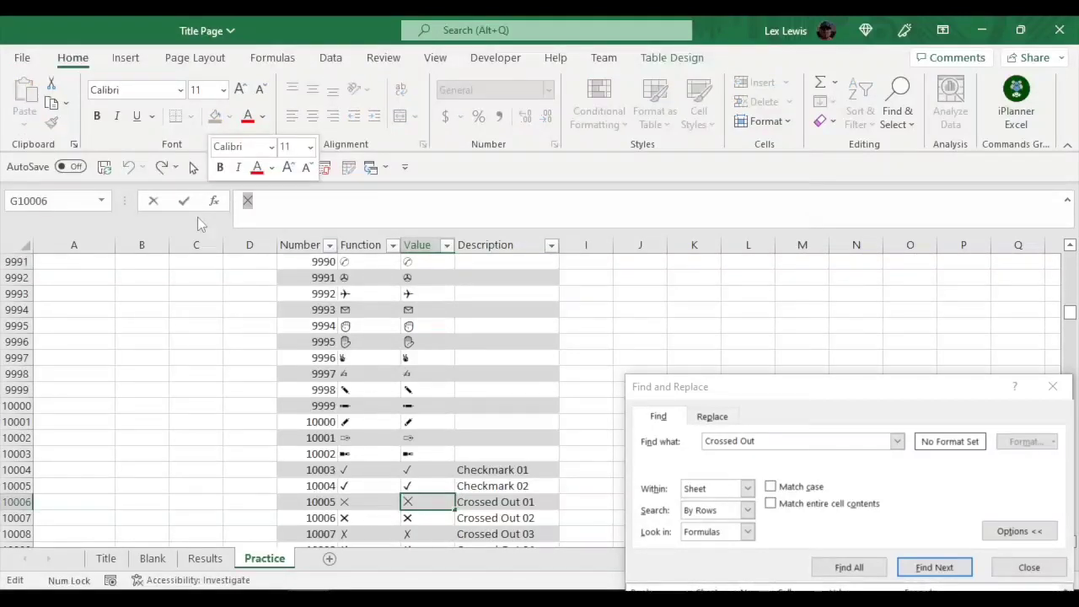
{"action": "key", "text": "Escape"}
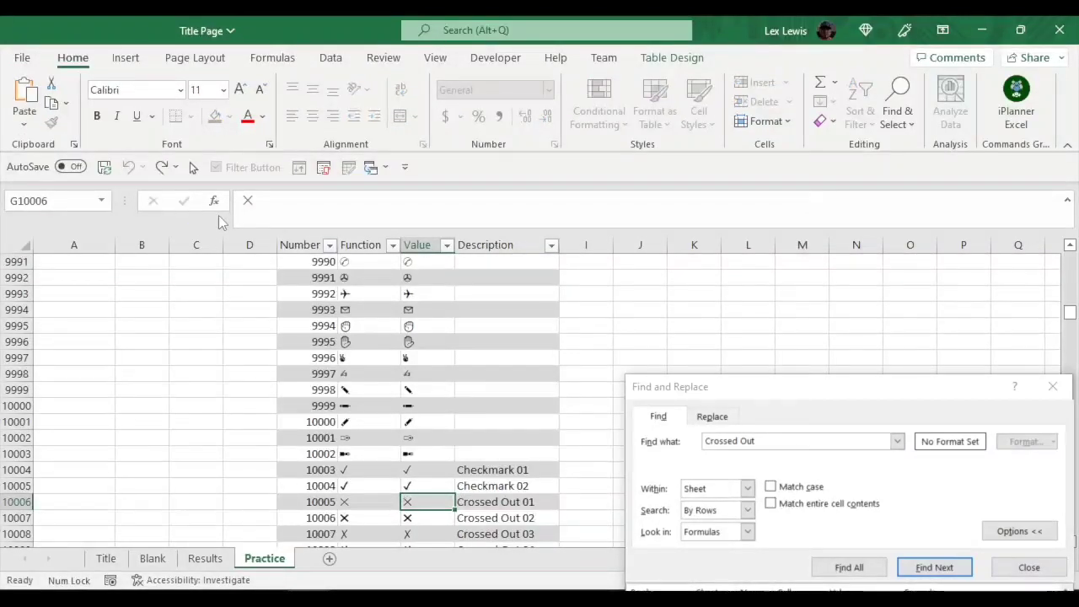
Step: Start a line of filler text in K9991 and insert the copied ✕ after the second word
{"action": "left_click", "coordinate": [683, 262]}
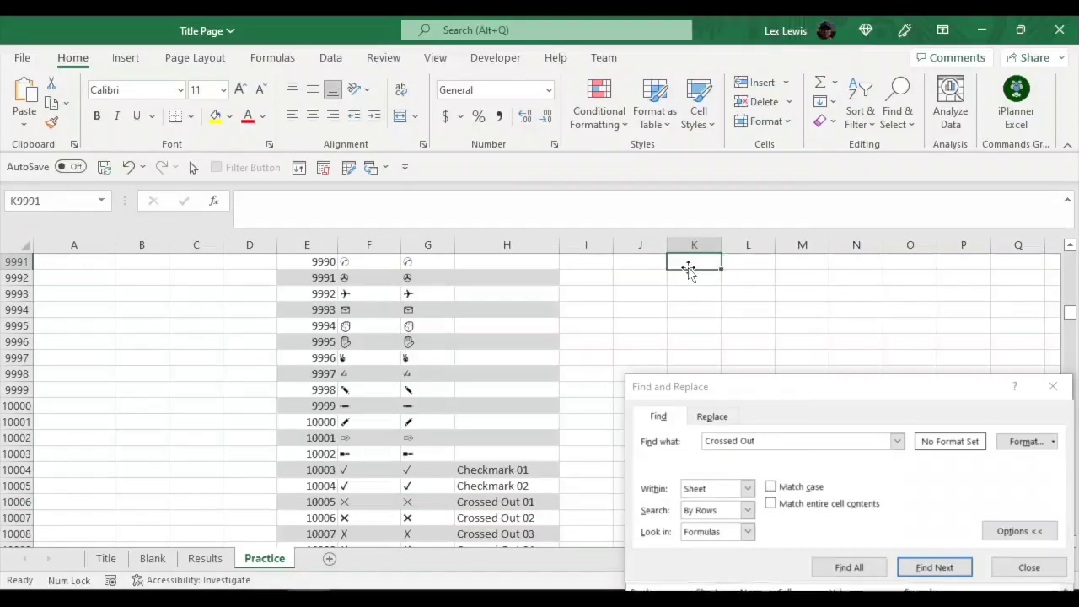
{"action": "type", "text": "klfdjaljfdsjdasjfkldajlkfjdasjf"}
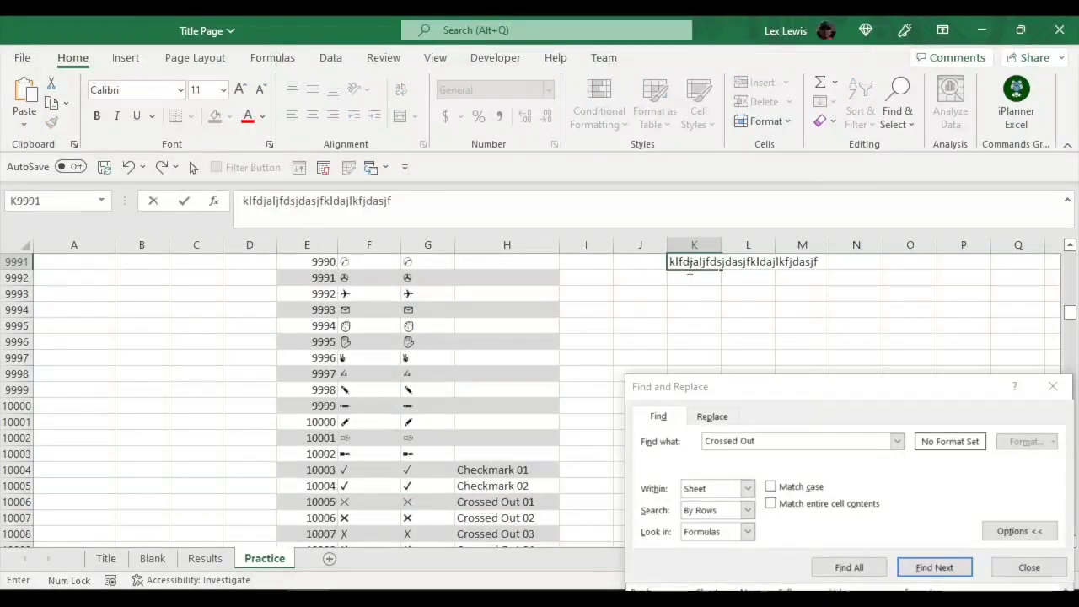
{"action": "key", "text": "alt"}
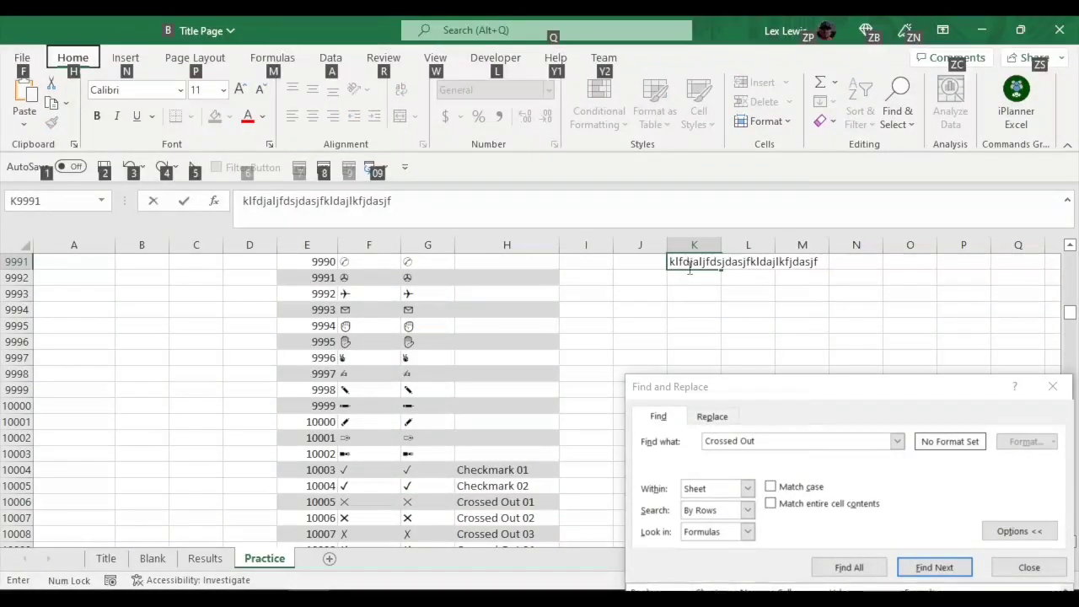
{"action": "key", "text": "alt"}
{"action": "type", "text": "jkldjalkdj ✕ "}
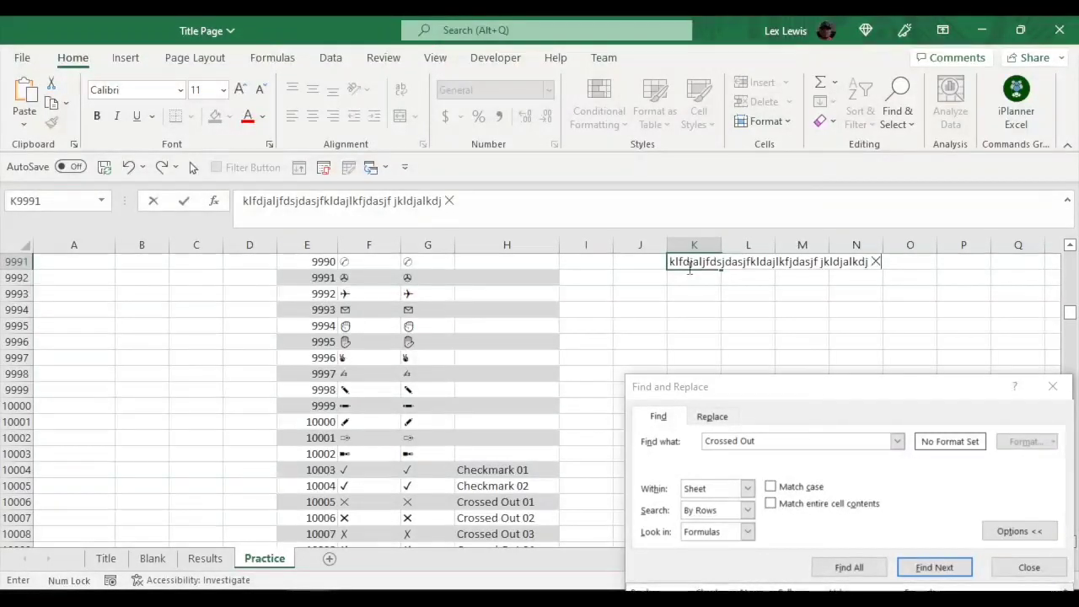
Step: Complete the K9991 text with more filler and two further lines ending in ✕, and close Find and Replace
{"action": "type", "text": "jjklfdj;aljfkjsaf; "}
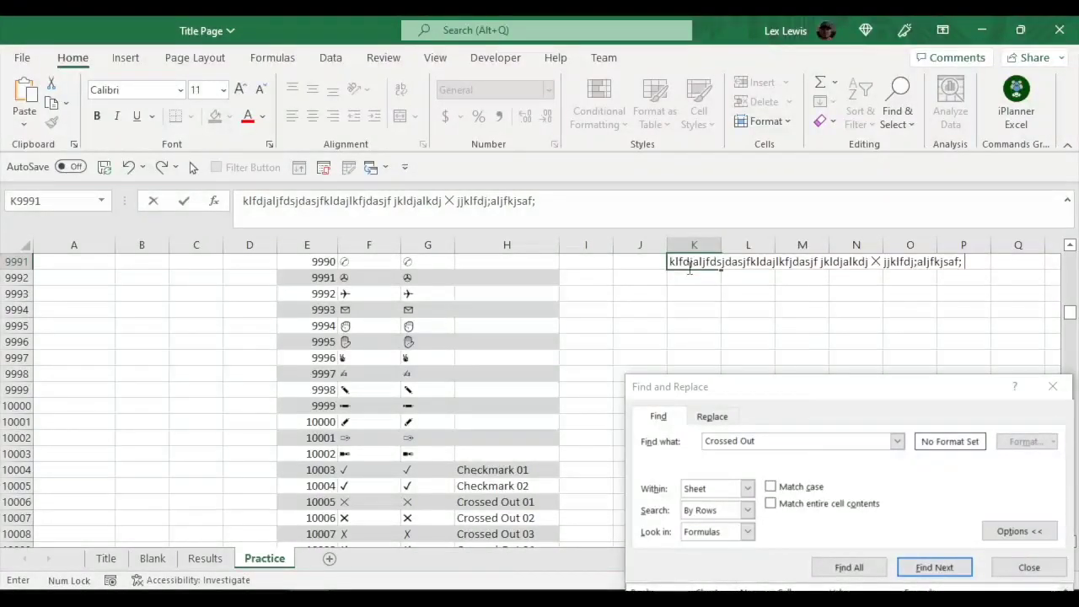
{"action": "type", "text": "jkldja;fjsakdfjsjfkladsjlk ✕"}
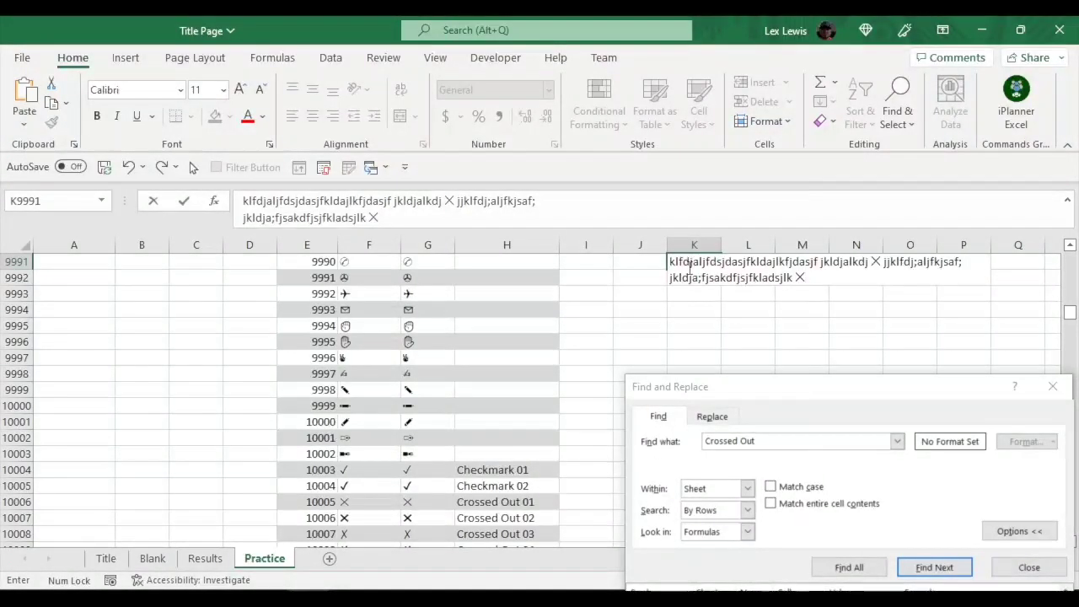
{"action": "key", "text": "alt+Return"}
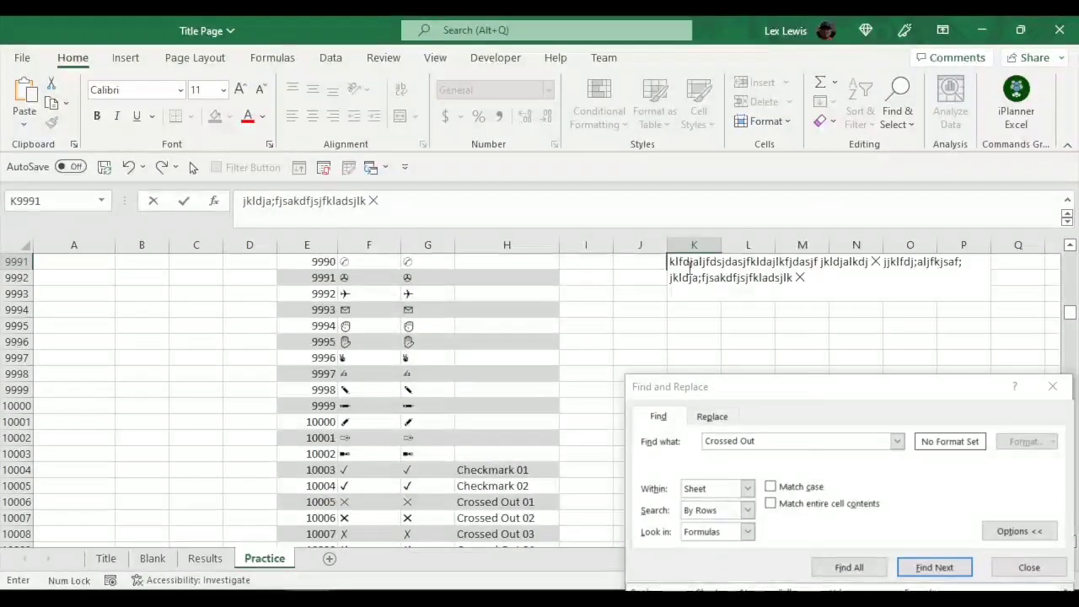
{"action": "type", "text": "fjdklajfdksakjf; ×"}
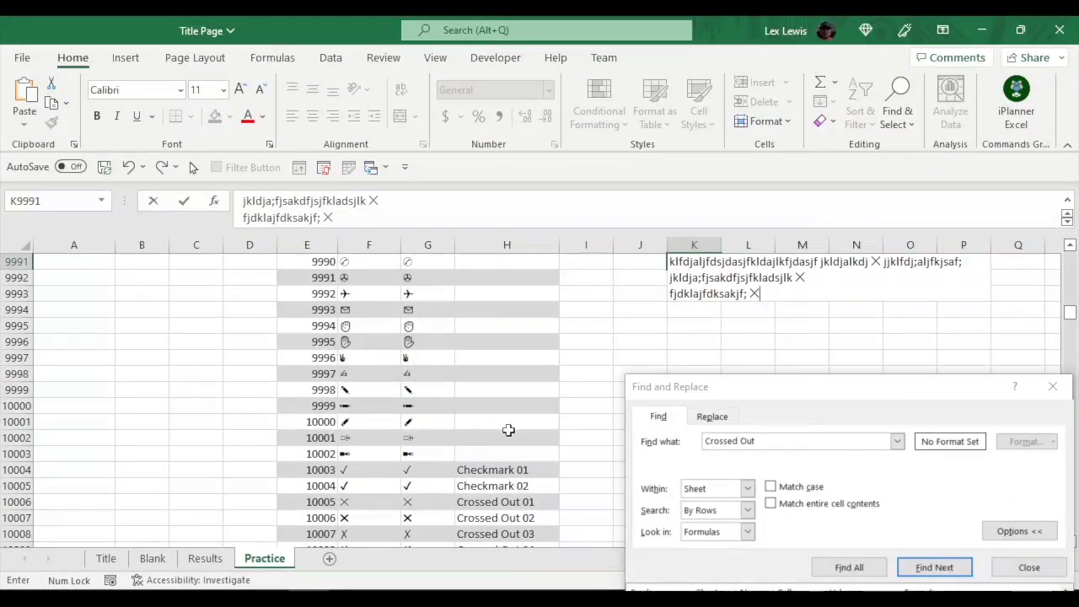
{"action": "left_click", "coordinate": [681, 327]}
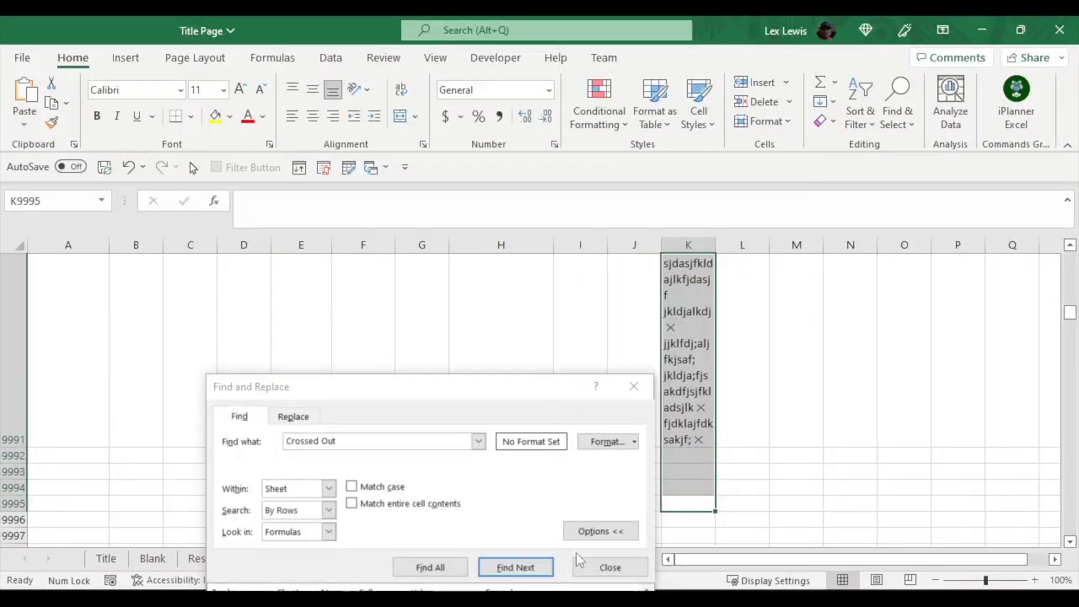
{"action": "left_click", "coordinate": [610, 566]}
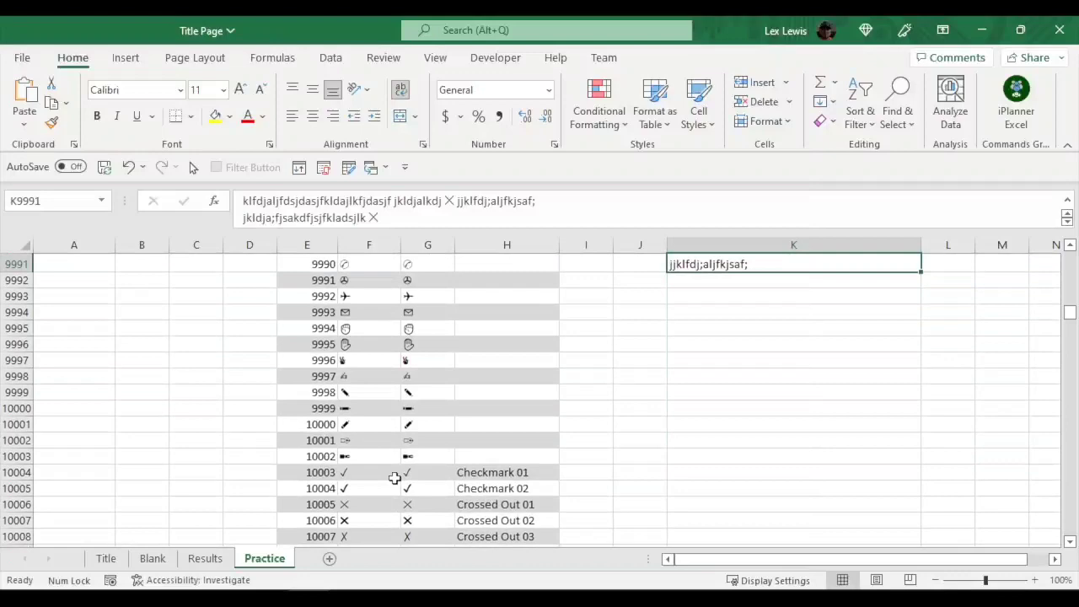
Step: Copy the ✓ character from G10004 as text and append a new filler line with the copied symbol to K9991
{"action": "left_click", "coordinate": [410, 473]}
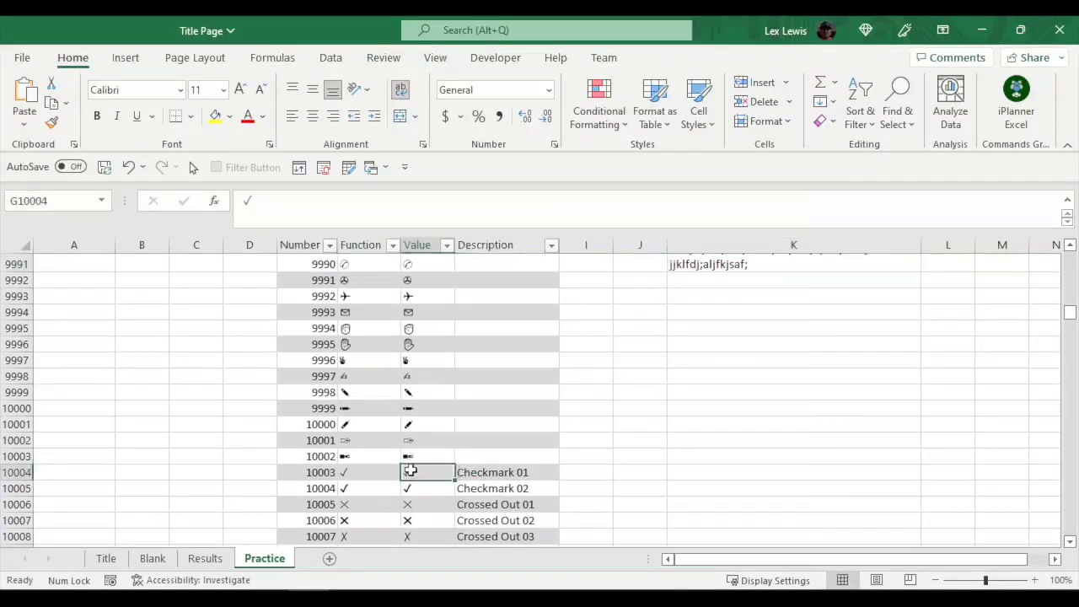
{"action": "left_click_drag", "start_coordinate": [253, 202], "coordinate": [186, 215]}
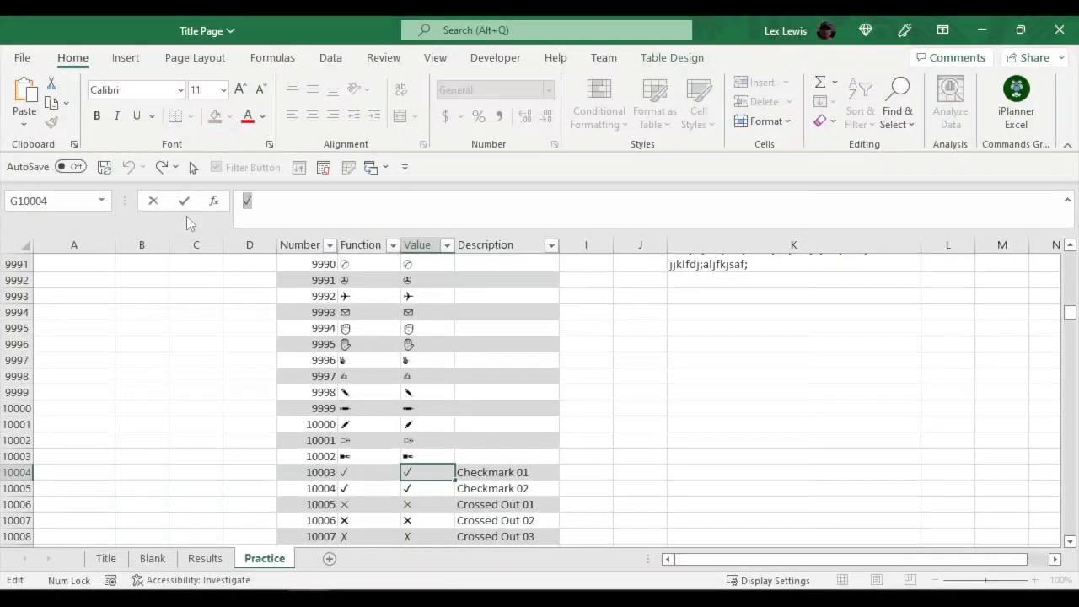
{"action": "left_click_drag", "start_coordinate": [748, 281], "coordinate": [743, 265]}
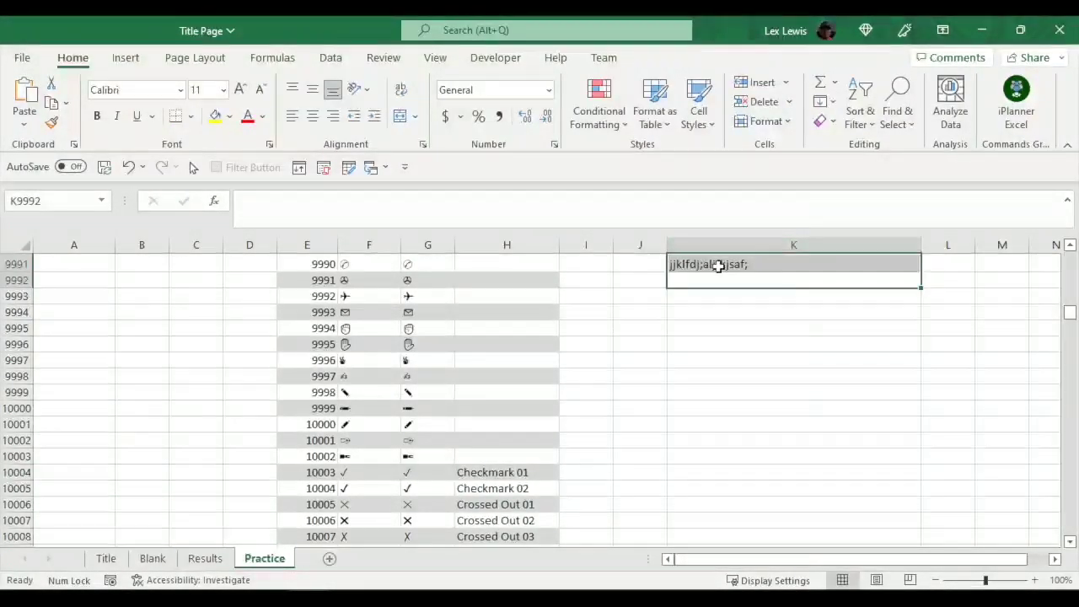
{"action": "left_click", "coordinate": [718, 265]}
{"action": "left_click", "coordinate": [400, 218]}
{"action": "key", "text": "Down"}
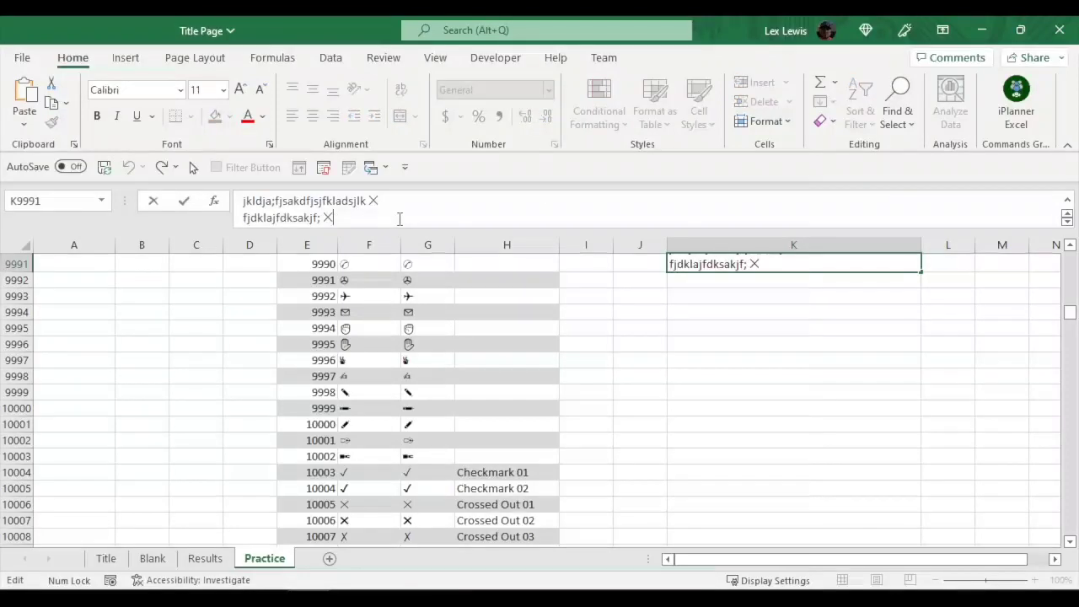
{"action": "key", "text": "alt+Return"}
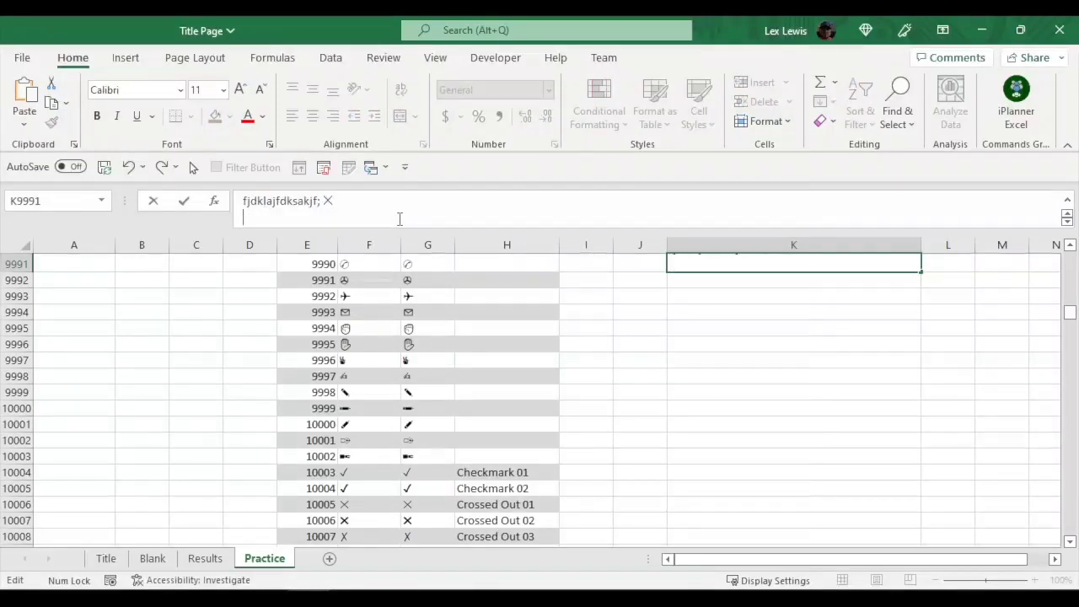
{"action": "type", "text": "jfkldajfl;dsjfkjds"}
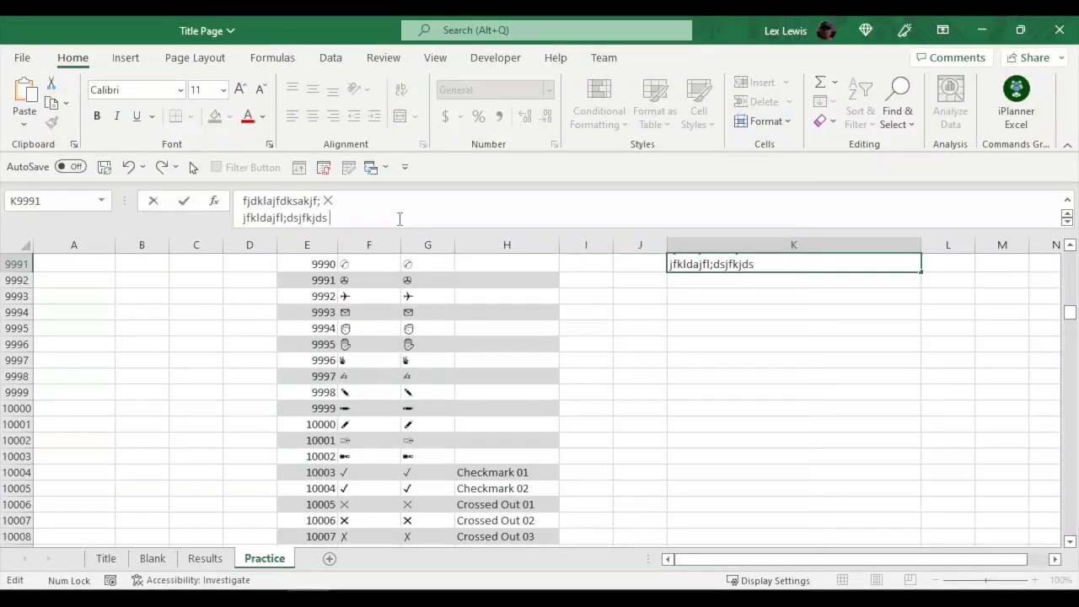
{"action": "type", "text": " X"}
{"action": "key", "text": "Return"}
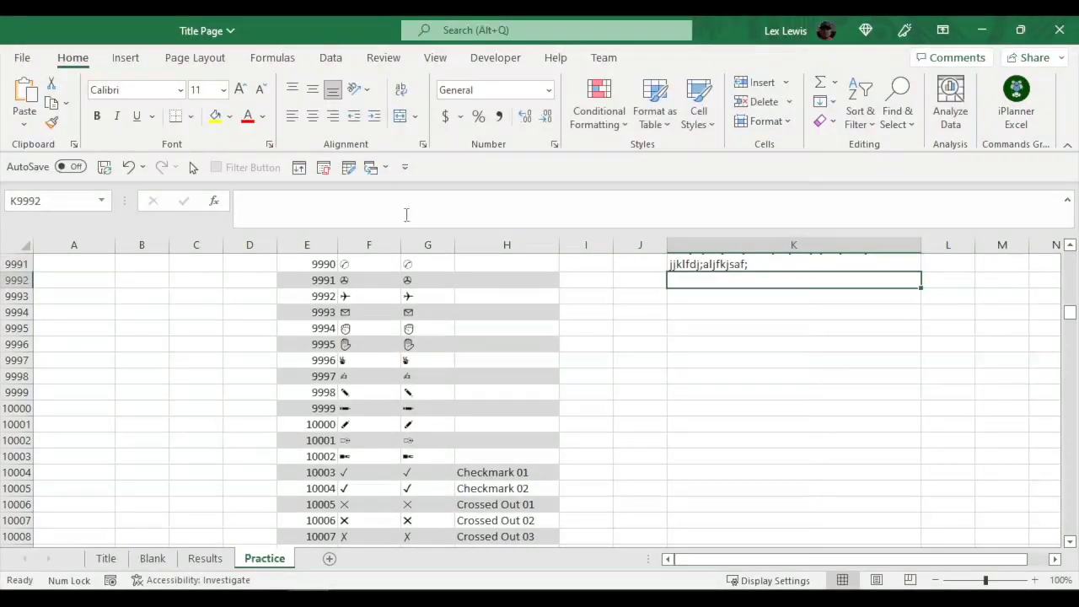
Step: Copy the checkmark cell G10004 and paste it into M9991
{"action": "left_click_drag", "start_coordinate": [990, 281], "coordinate": [974, 274]}
{"action": "left_click", "coordinate": [945, 266]}
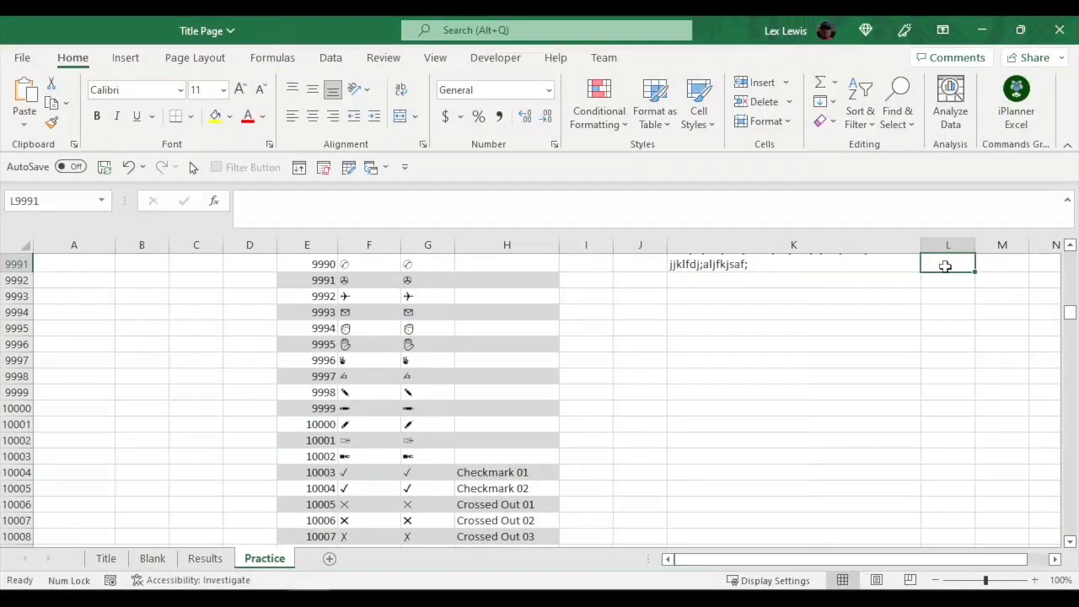
{"action": "left_click", "coordinate": [416, 473]}
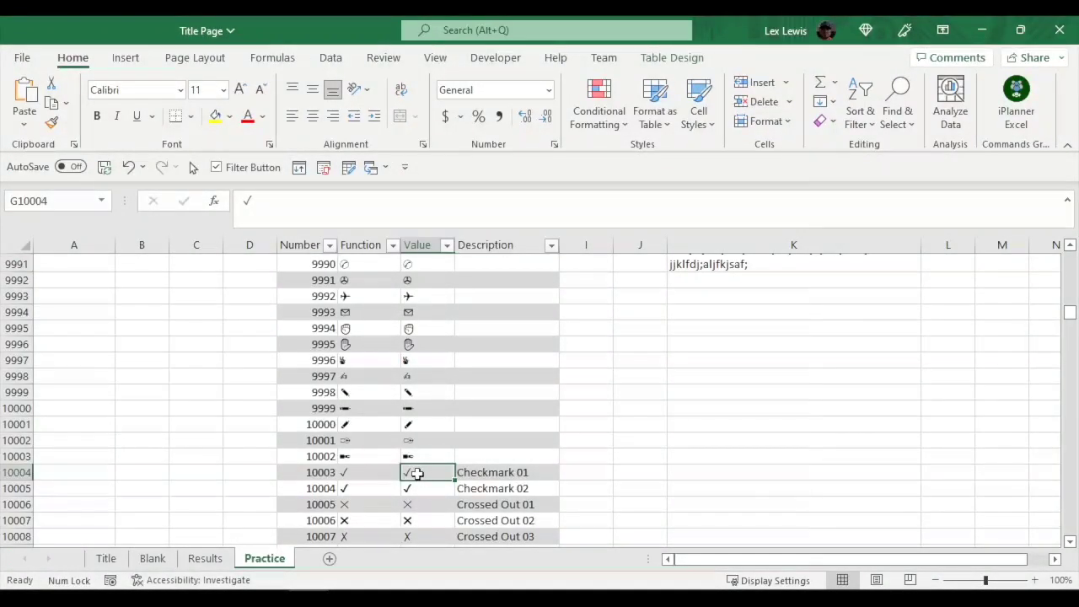
{"action": "key", "text": "ctrl+c"}
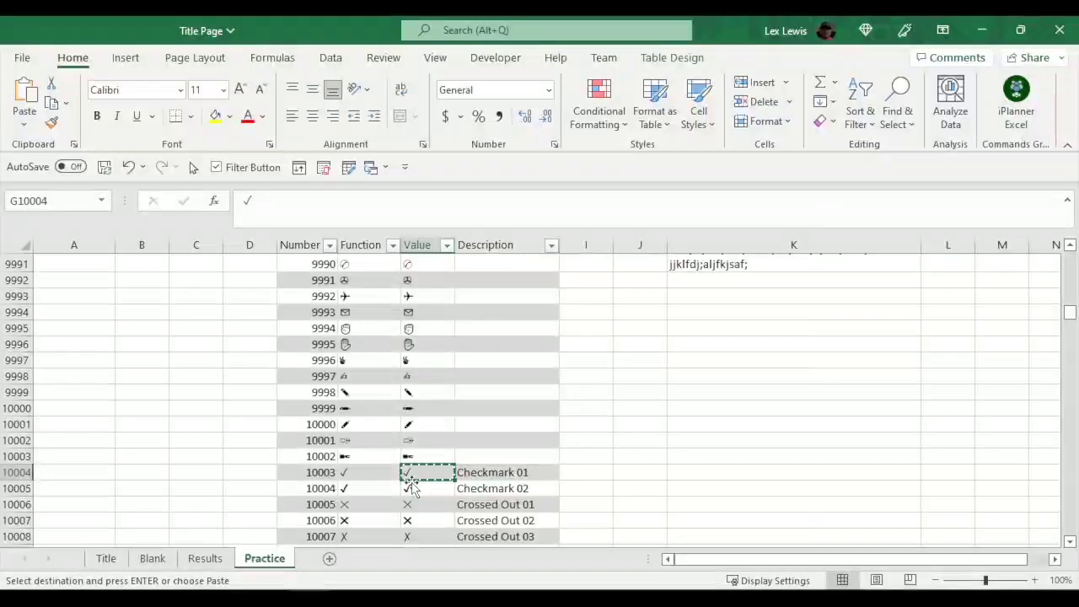
{"action": "left_click", "coordinate": [988, 263]}
{"action": "scroll", "coordinate": [913, 262], "scroll_direction": "up", "scroll_amount": 2}
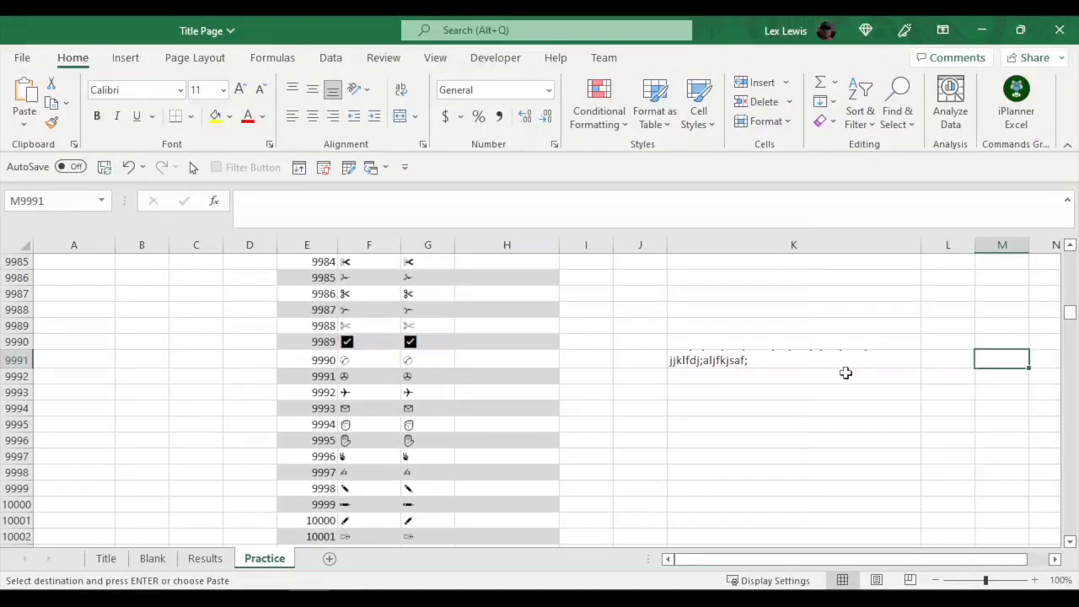
{"action": "left_click_drag", "start_coordinate": [838, 363], "coordinate": [985, 357]}
{"action": "left_click", "coordinate": [983, 358]}
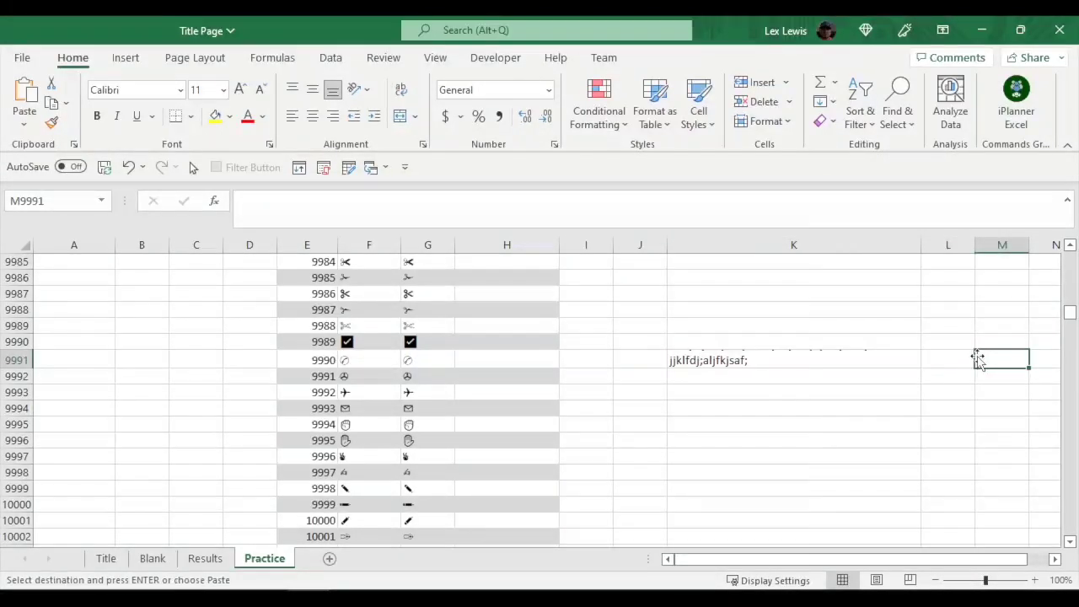
{"action": "right_click", "coordinate": [980, 358]}
{"action": "left_click", "coordinate": [845, 138]}
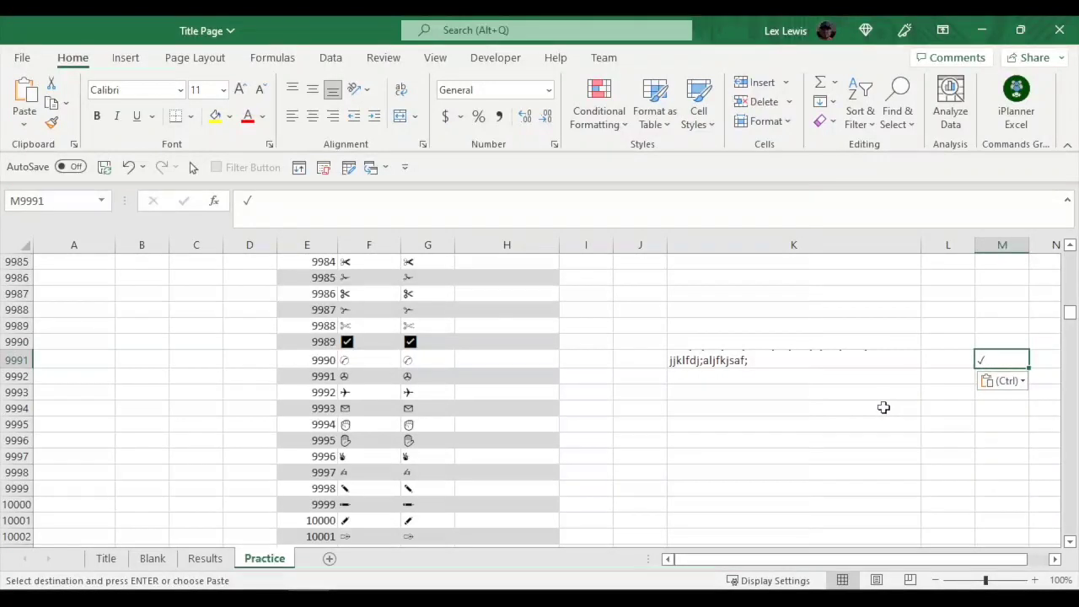
Step: Paste the copied checkmark into each cell from M9992 down through M9996
{"action": "key", "text": "Down"}
{"action": "key", "text": "ctrl+v"}
{"action": "key", "text": "Down"}
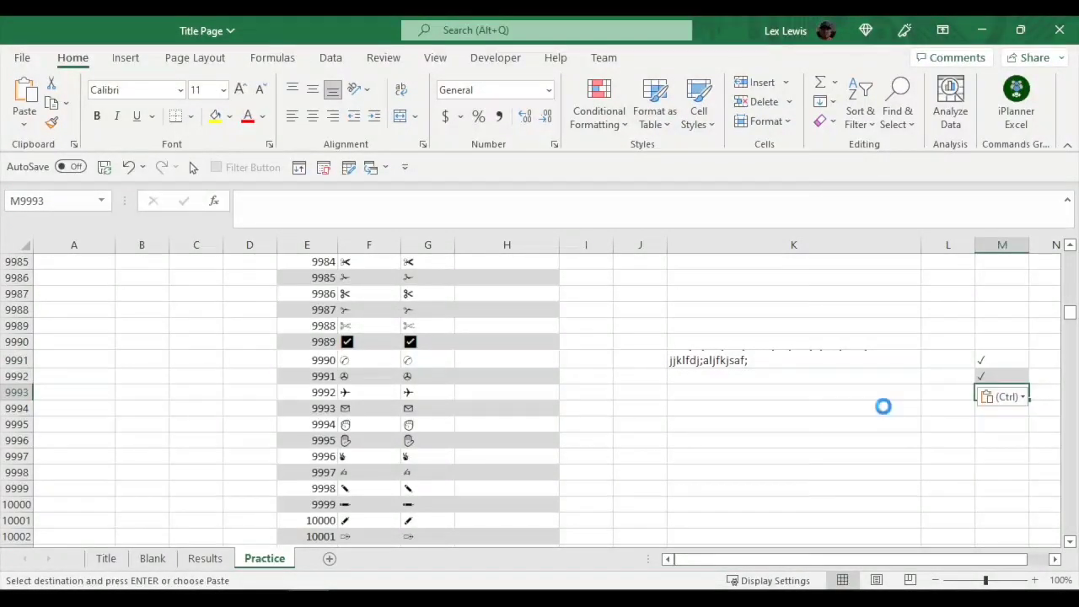
{"action": "key", "text": "ctrl+v"}
{"action": "key", "text": "Down"}
{"action": "key", "text": "ctrl+v"}
{"action": "key", "text": "Down"}
{"action": "key", "text": "ctrl+v"}
{"action": "key", "text": "Down"}
{"action": "key", "text": "ctrl+v"}
{"action": "key", "text": "Down"}
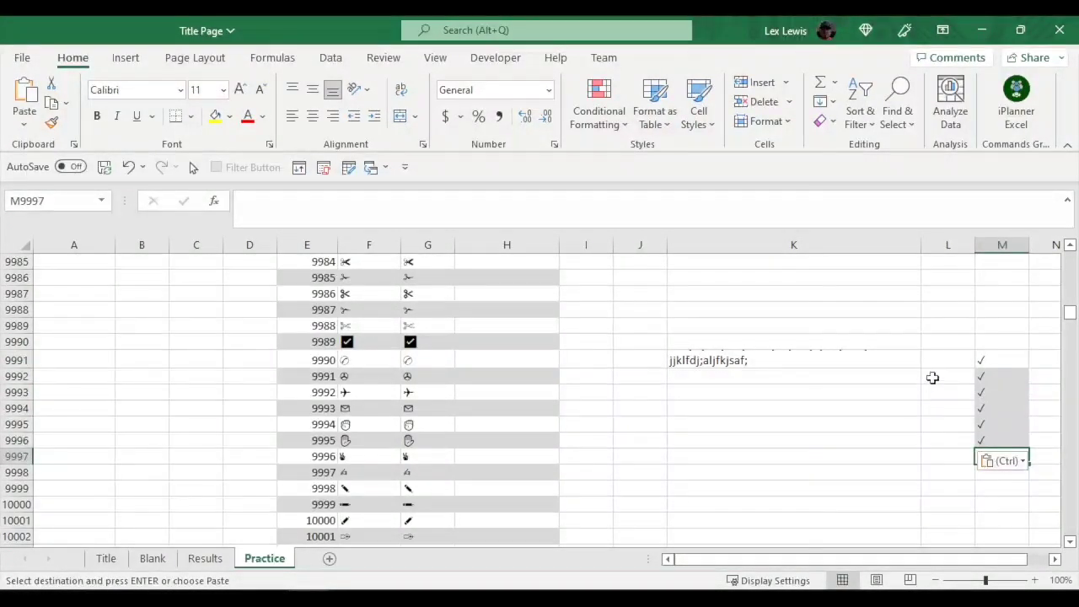
{"action": "left_click_drag", "start_coordinate": [983, 364], "coordinate": [988, 440]}
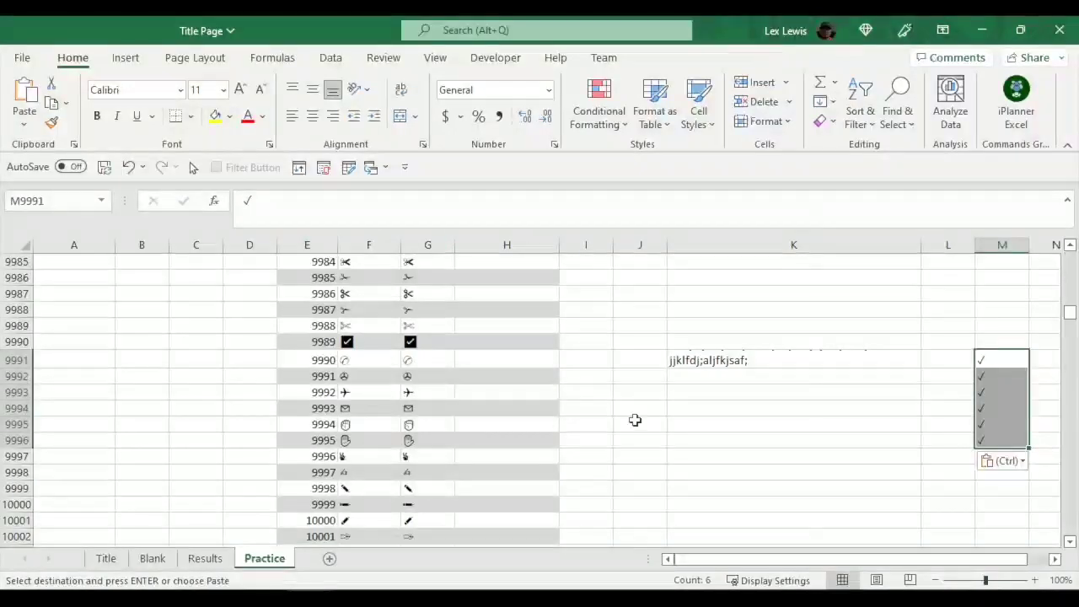
{"action": "left_click", "coordinate": [761, 400]}
Step: Enter "House" in H9963 as the description of the house symbol numbered 9962
{"action": "scroll", "coordinate": [463, 354], "scroll_direction": "up", "scroll_amount": 10}
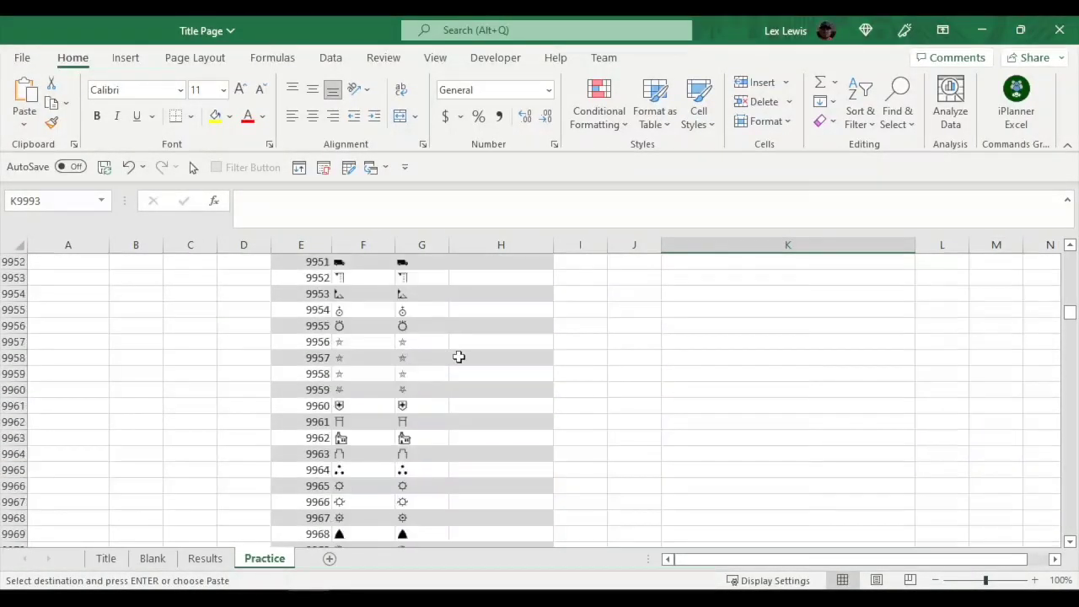
{"action": "left_click", "coordinate": [459, 392]}
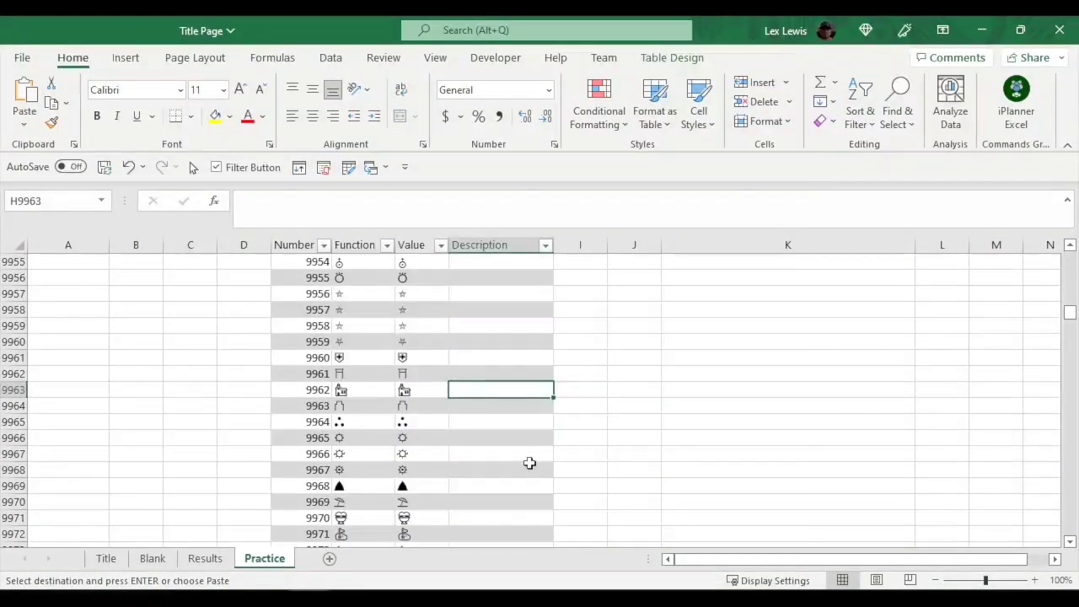
{"action": "type", "text": "H"}
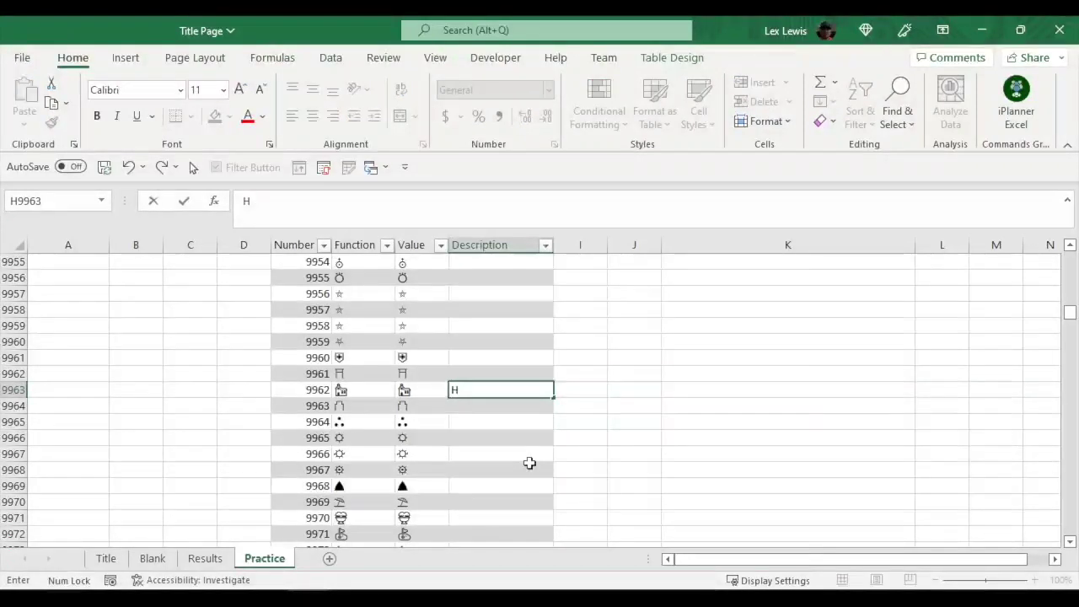
{"action": "type", "text": "Ousese"}
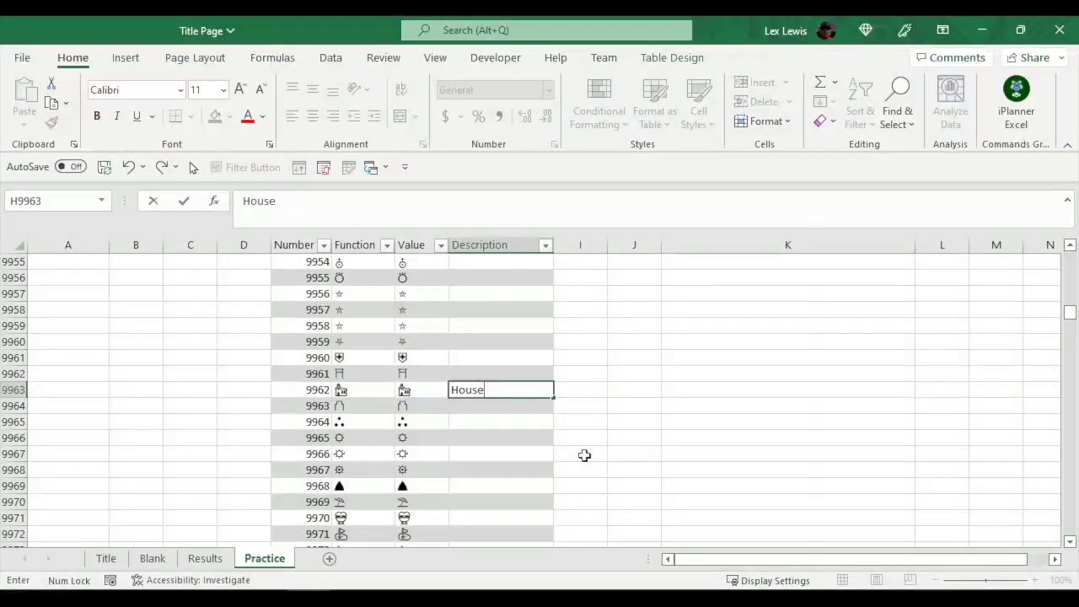
{"action": "left_click", "coordinate": [466, 344]}
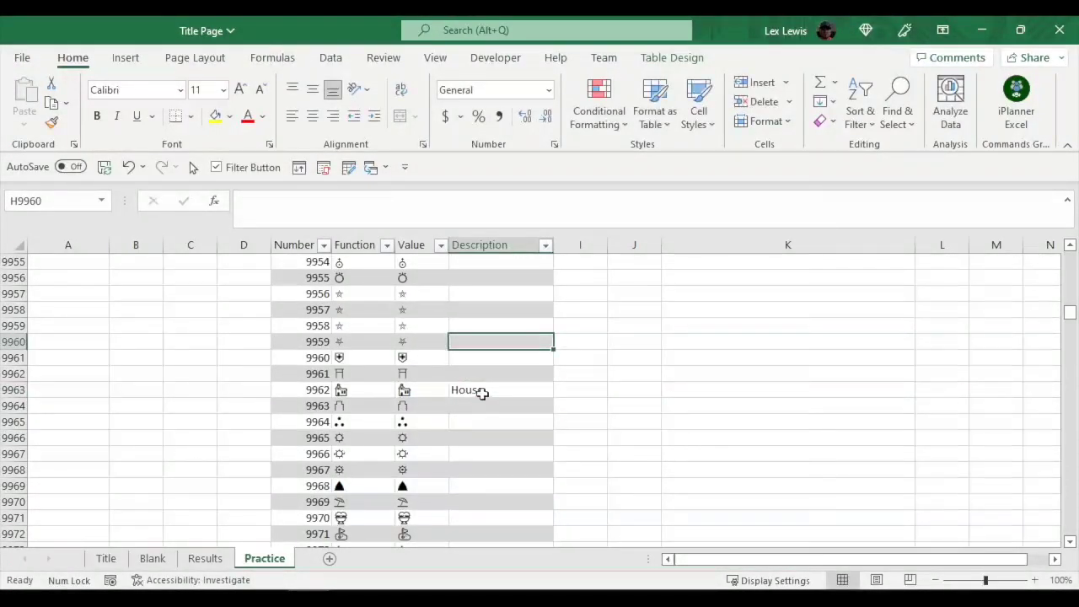
Step: Insert the Negative Circled Number Seventeen symbol (24F1) three times after the house symbol in G9963
{"action": "left_click", "coordinate": [479, 391]}
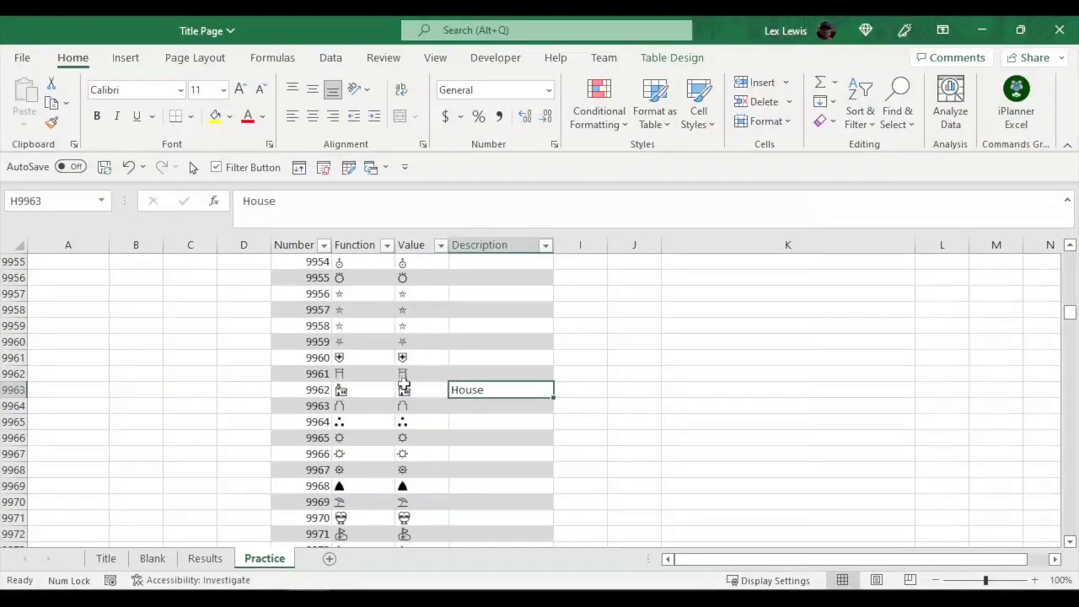
{"action": "left_click", "coordinate": [410, 388]}
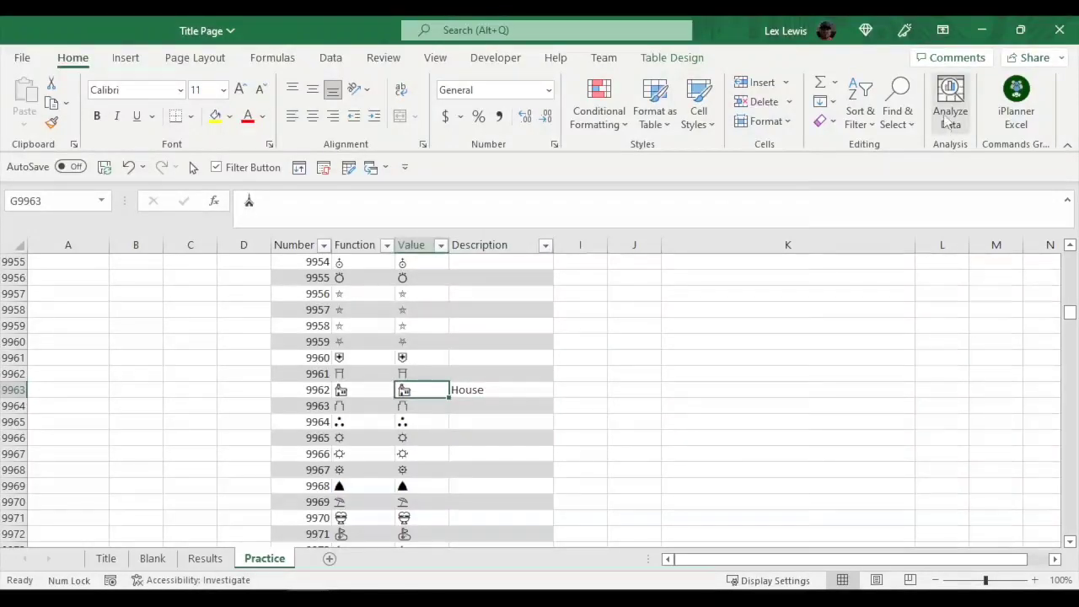
{"action": "left_click", "coordinate": [126, 58]}
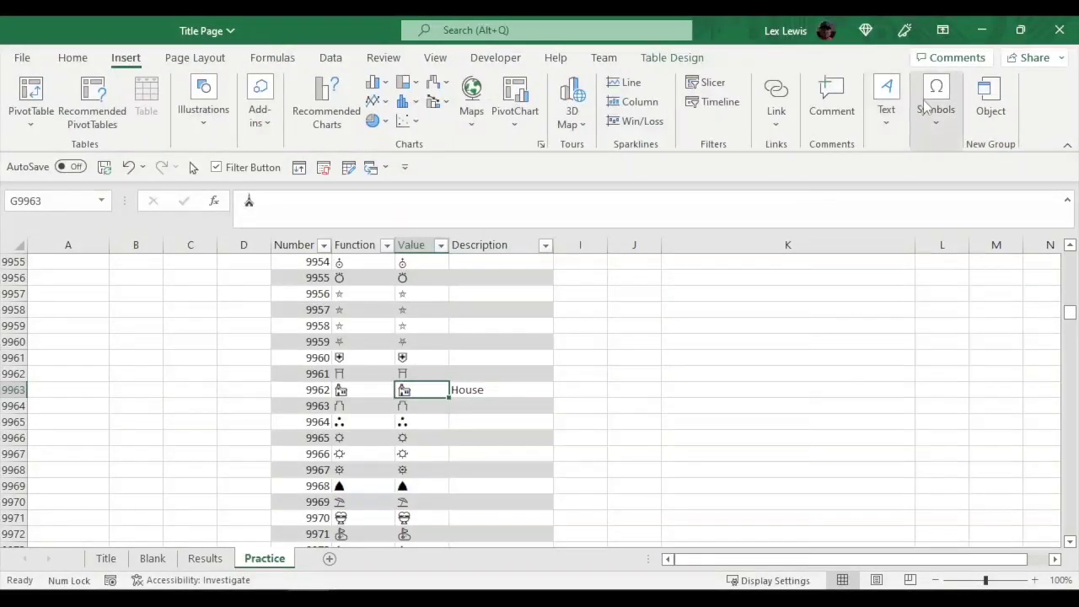
{"action": "left_click", "coordinate": [937, 101]}
{"action": "left_click", "coordinate": [975, 169]}
{"action": "left_click", "coordinate": [721, 292]}
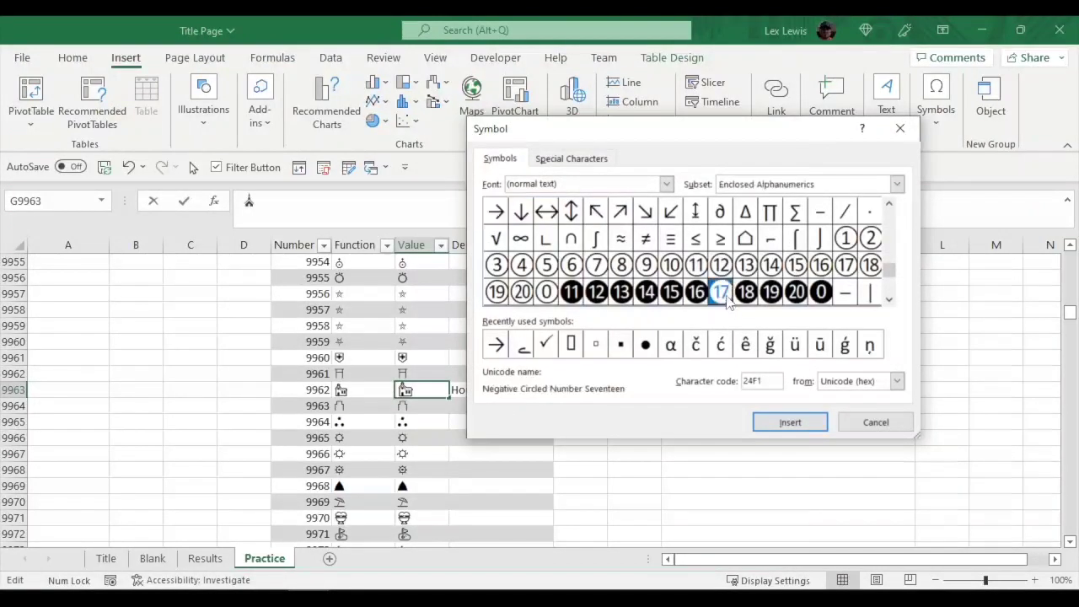
{"action": "left_click", "coordinate": [768, 422]}
{"action": "left_click", "coordinate": [768, 422]}
{"action": "left_click", "coordinate": [767, 421]}
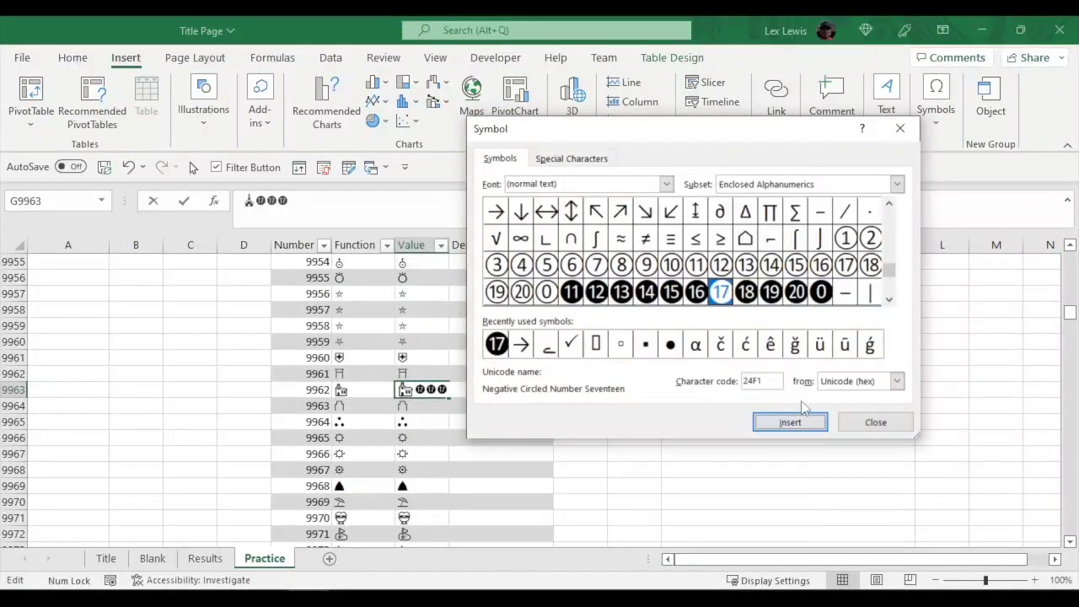
{"action": "left_click", "coordinate": [875, 423]}
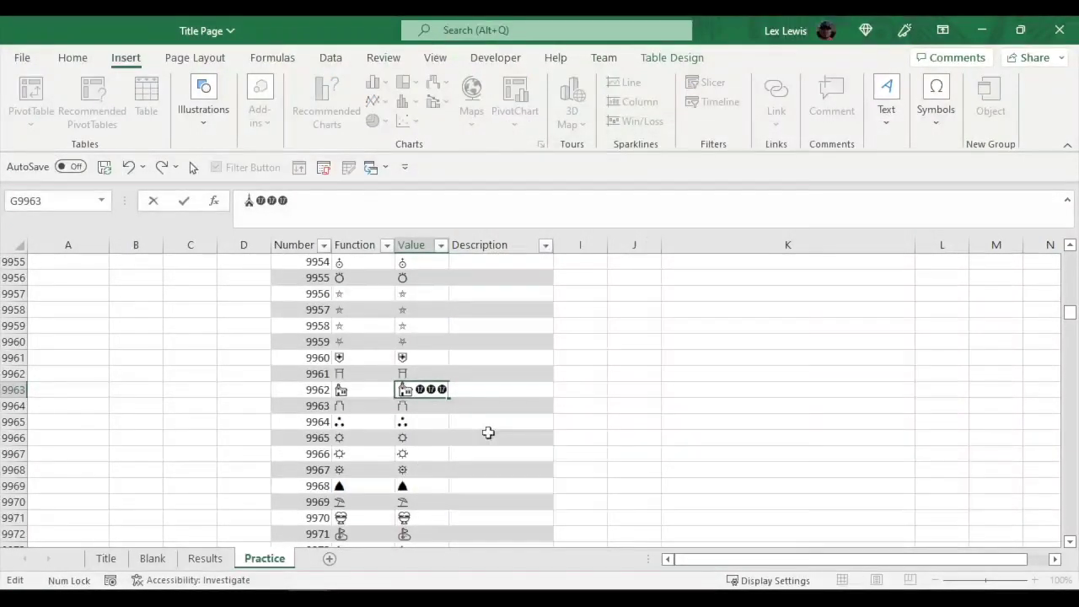
Step: Remove the three inserted circled-seventeen symbols from G9963, leaving only the house symbol, and select empty cell J9961
{"action": "key", "text": "BackSpace"}
{"action": "key", "text": "BackSpace"}
{"action": "key", "text": "Return"}
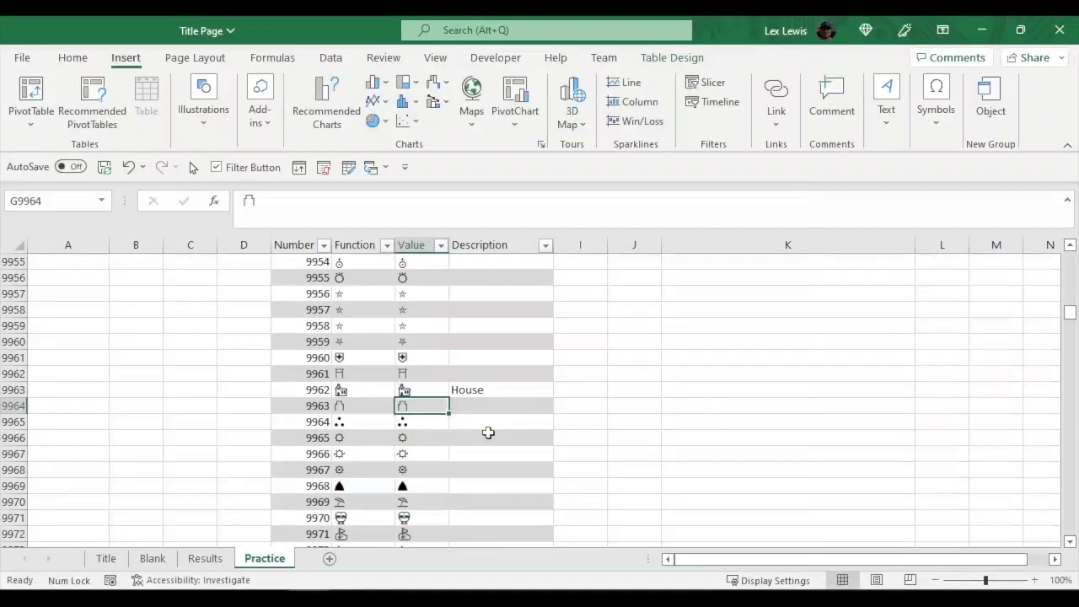
{"action": "left_click", "coordinate": [634, 357]}
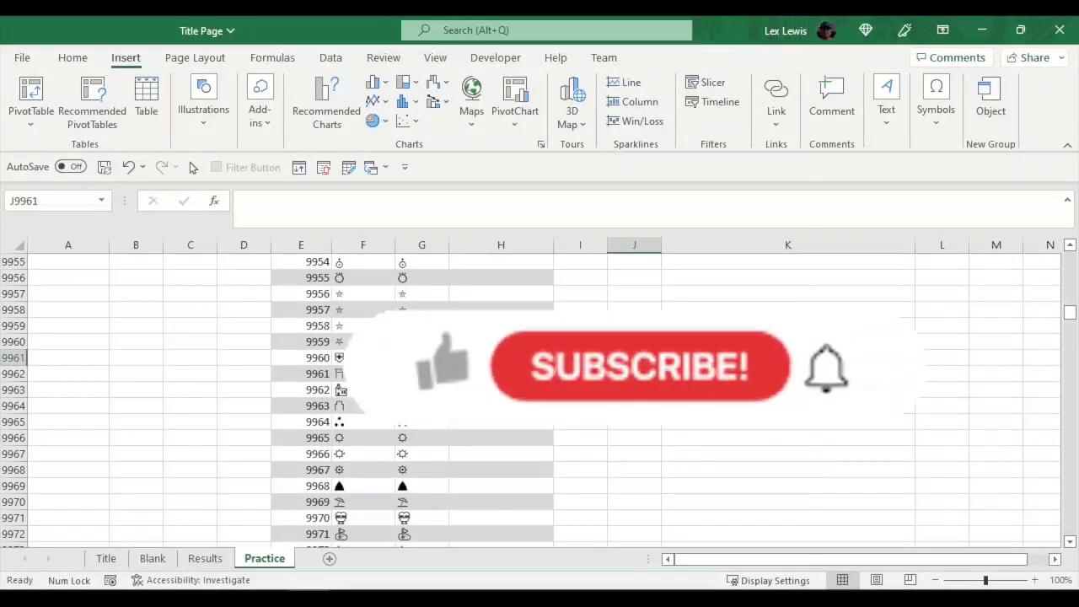